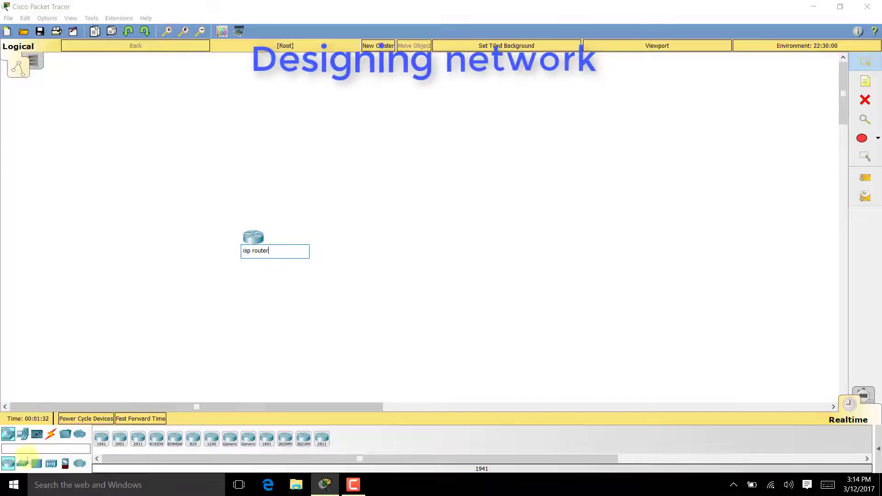
- Place a generic switch below the isp router and name it Switch
{"action": "left_click", "coordinate": [22, 463]}
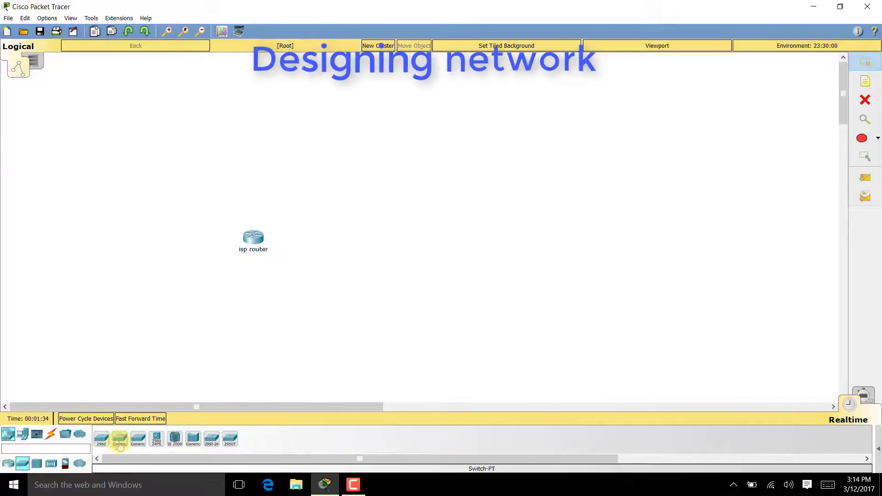
{"action": "left_click", "coordinate": [119, 442]}
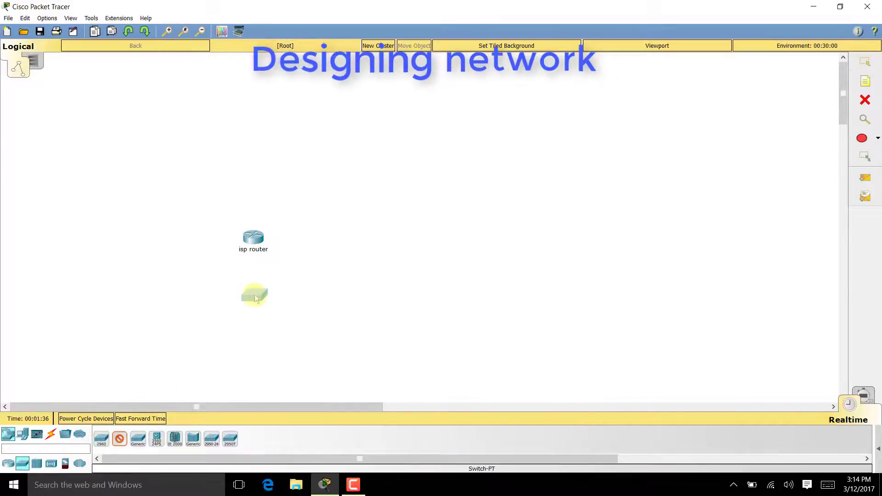
{"action": "left_click", "coordinate": [253, 297]}
{"action": "left_click", "coordinate": [261, 312]}
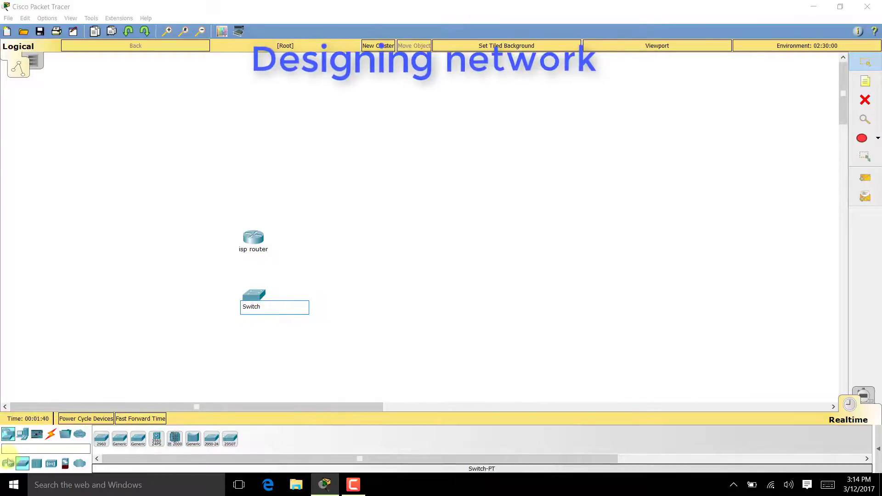
- Add two servers under the switch and rename them 'dns server' and 'iot server'
{"action": "left_click", "coordinate": [22, 433]}
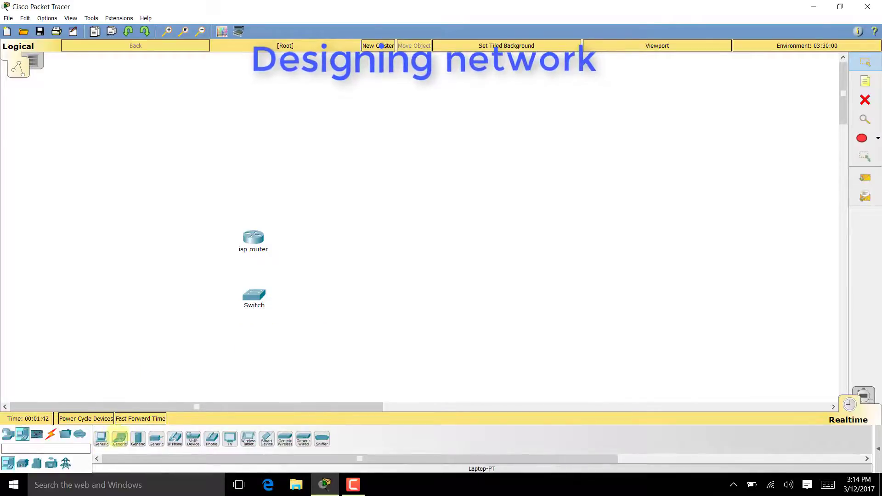
{"action": "left_click_drag", "start_coordinate": [141, 439], "coordinate": [176, 360]}
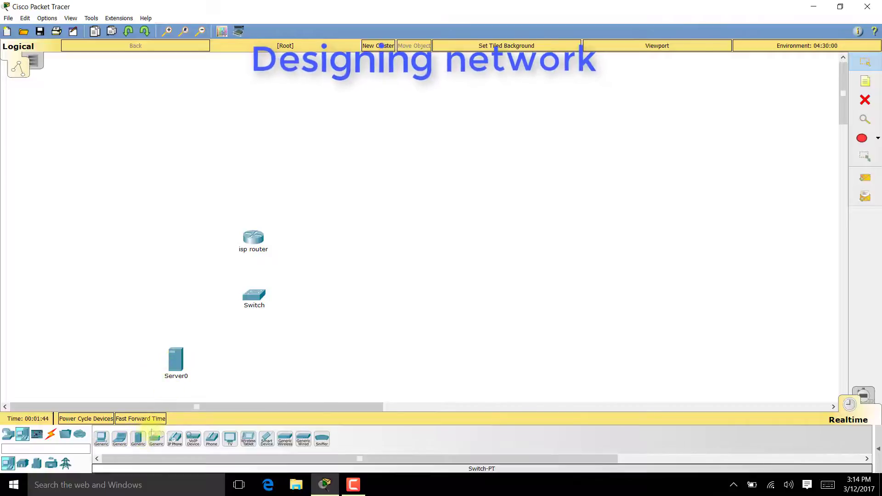
{"action": "left_click_drag", "start_coordinate": [159, 436], "coordinate": [299, 366]}
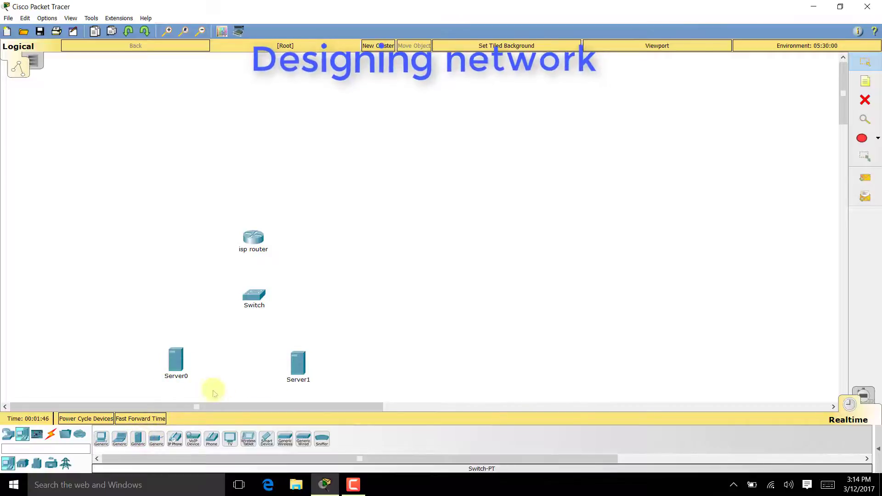
{"action": "left_click", "coordinate": [185, 378]}
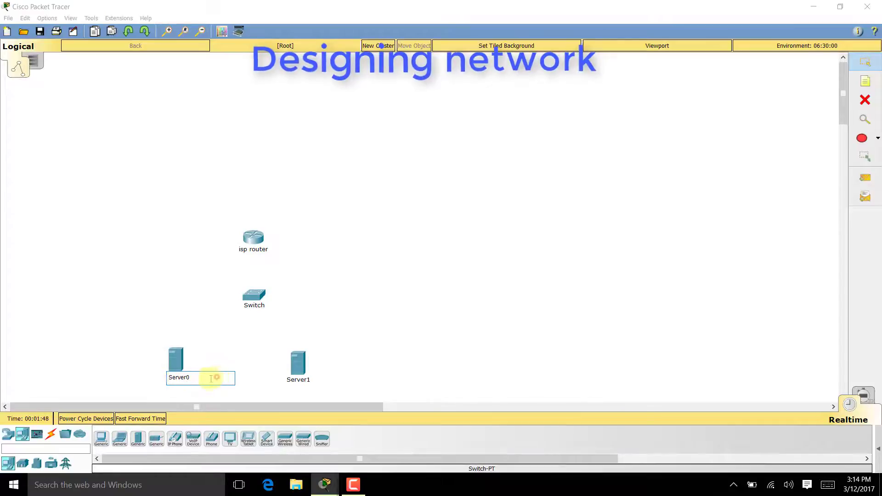
{"action": "left_click_drag", "start_coordinate": [215, 377], "coordinate": [145, 383]}
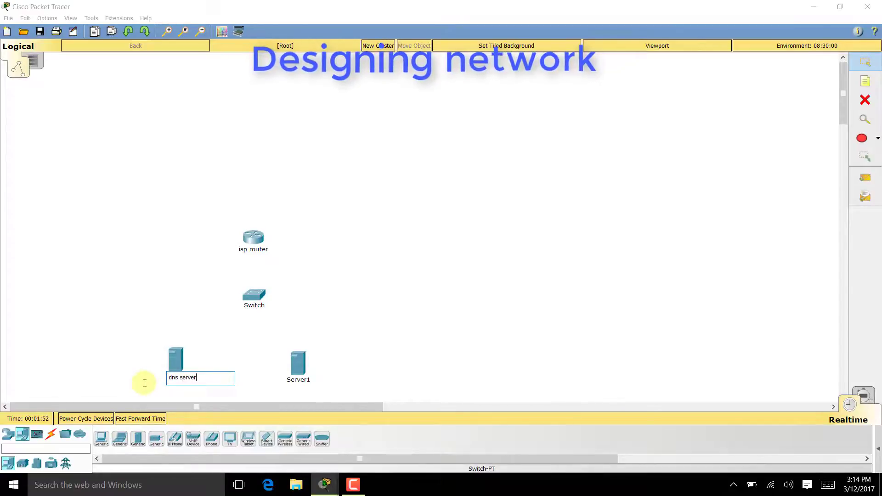
{"action": "left_click", "coordinate": [304, 385]}
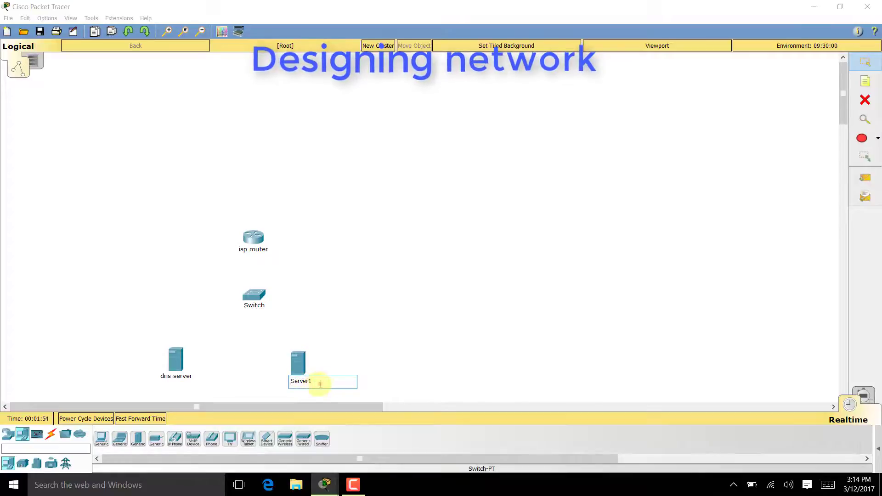
{"action": "left_click_drag", "start_coordinate": [320, 384], "coordinate": [279, 388]}
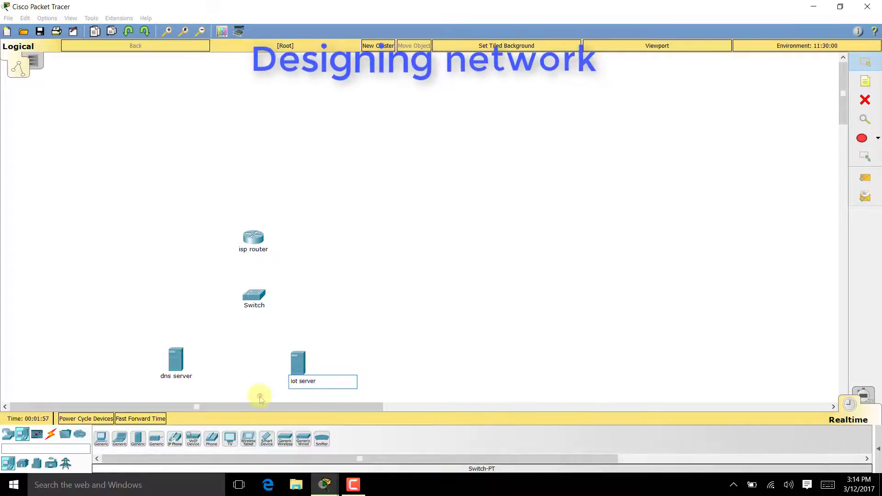
{"action": "left_click", "coordinate": [260, 395]}
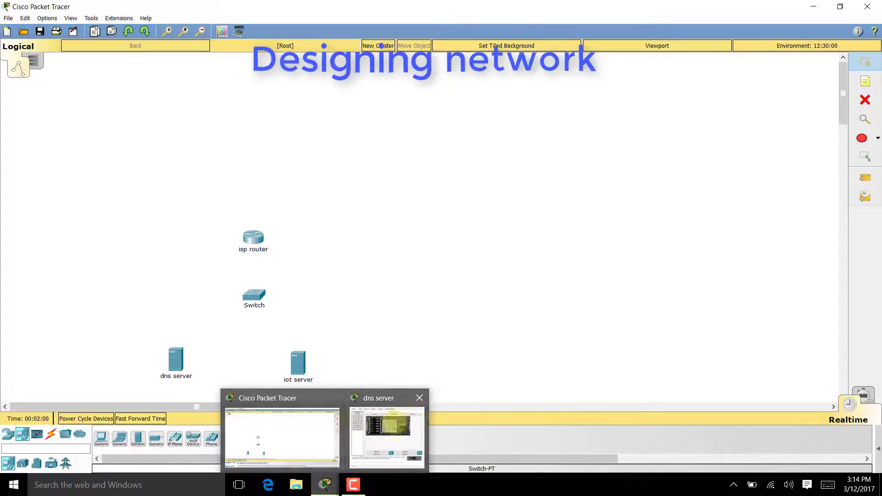
{"action": "left_click", "coordinate": [421, 398]}
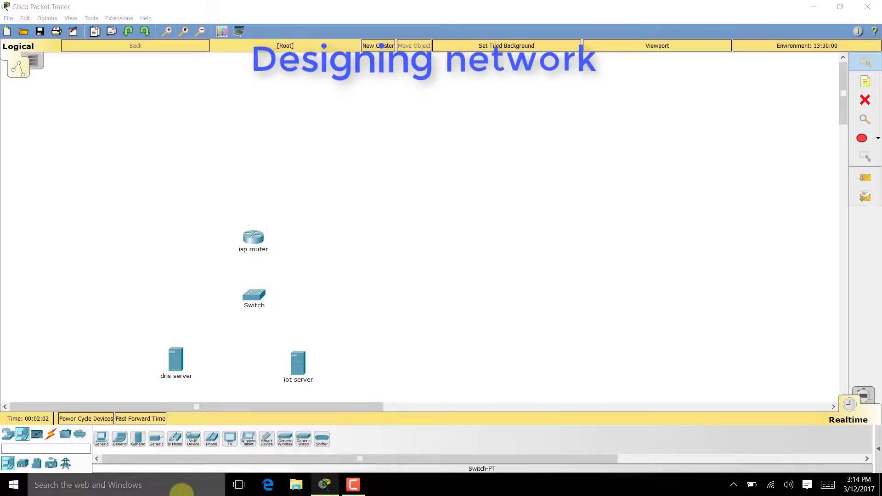
- Place a Cable Modem from WAN Emulation above the isp router
{"action": "left_click_drag", "start_coordinate": [295, 368], "coordinate": [302, 368]}
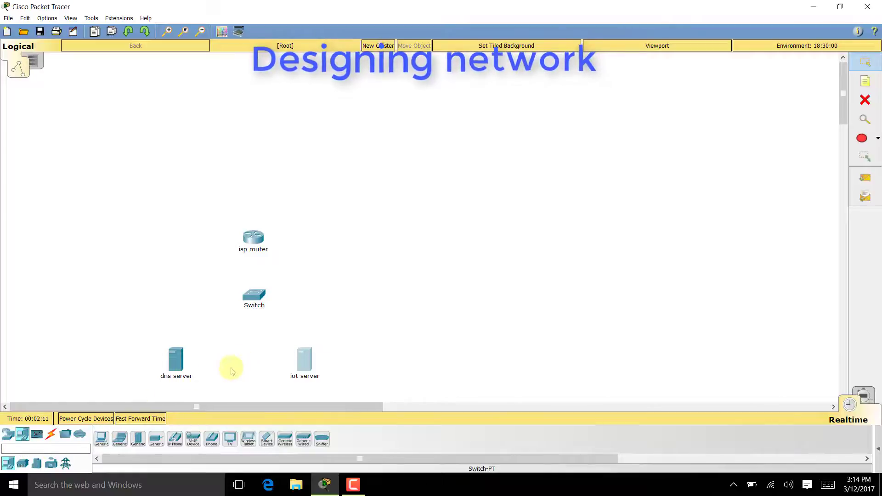
{"action": "left_click", "coordinate": [7, 434]}
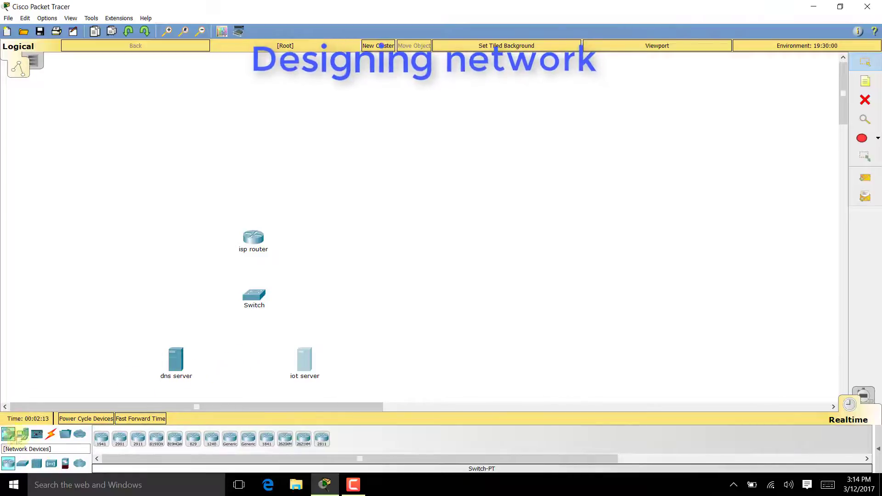
{"action": "left_click", "coordinate": [79, 464]}
{"action": "left_click", "coordinate": [157, 438]}
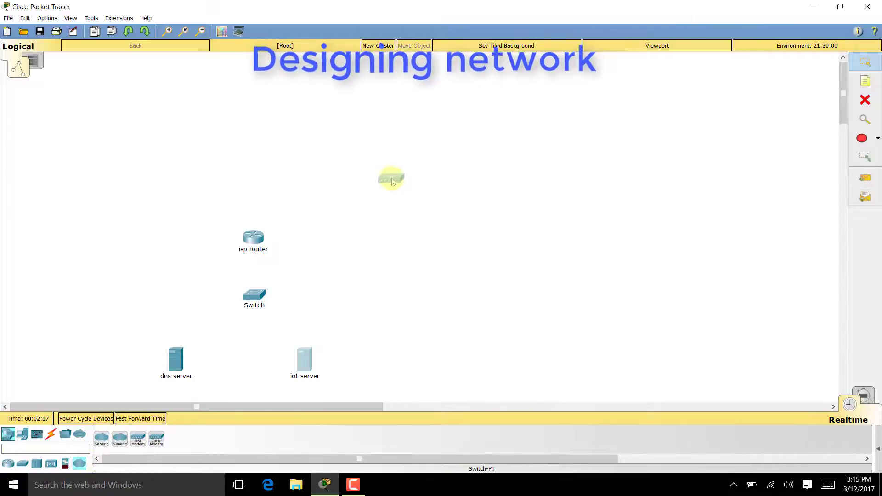
{"action": "left_click", "coordinate": [395, 178]}
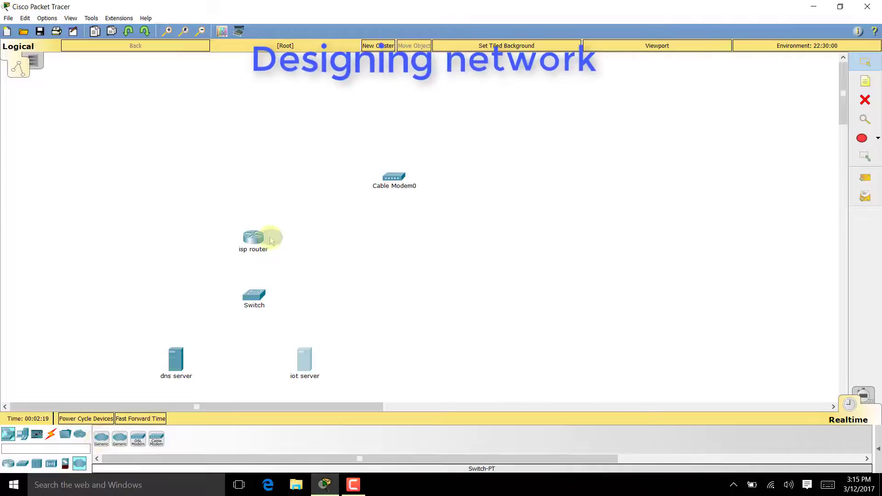
- Add a cloud renamed 'wan' and a Home Gateway right of the cable modem
{"action": "left_click", "coordinate": [328, 207]}
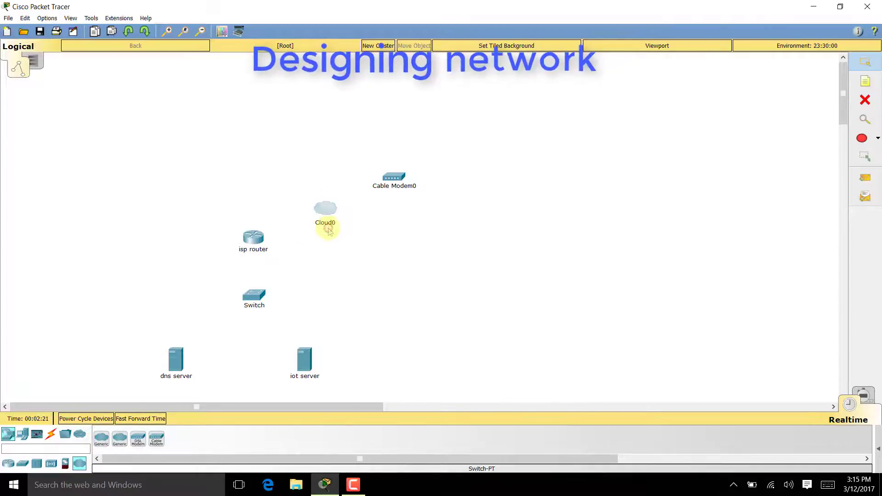
{"action": "left_click", "coordinate": [342, 227]}
{"action": "left_click_drag", "start_coordinate": [342, 227], "coordinate": [299, 223]}
{"action": "type", "text": "wan"}
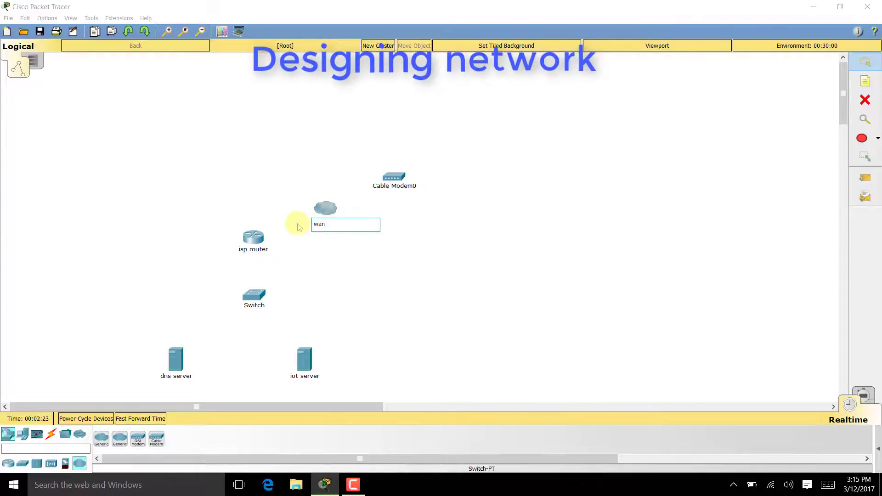
{"action": "left_click", "coordinate": [51, 463]}
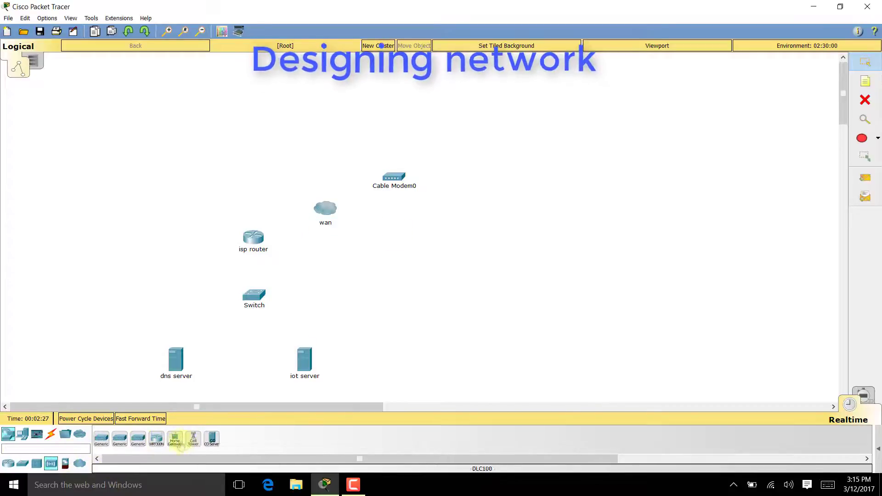
{"action": "left_click_drag", "start_coordinate": [174, 439], "coordinate": [478, 177]}
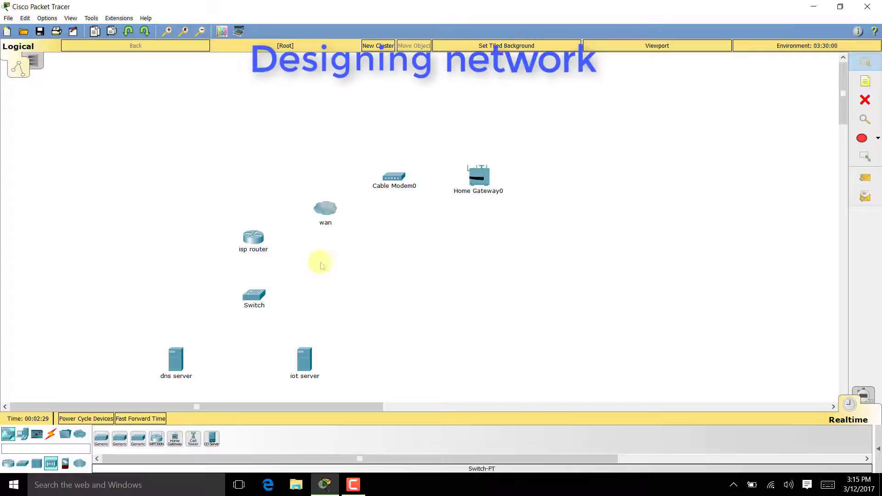
- Add a laptop above the home gateway plus a webcam, window and another IoT device below it
{"action": "left_click", "coordinate": [23, 434]}
{"action": "left_click_drag", "start_coordinate": [119, 438], "coordinate": [478, 105]}
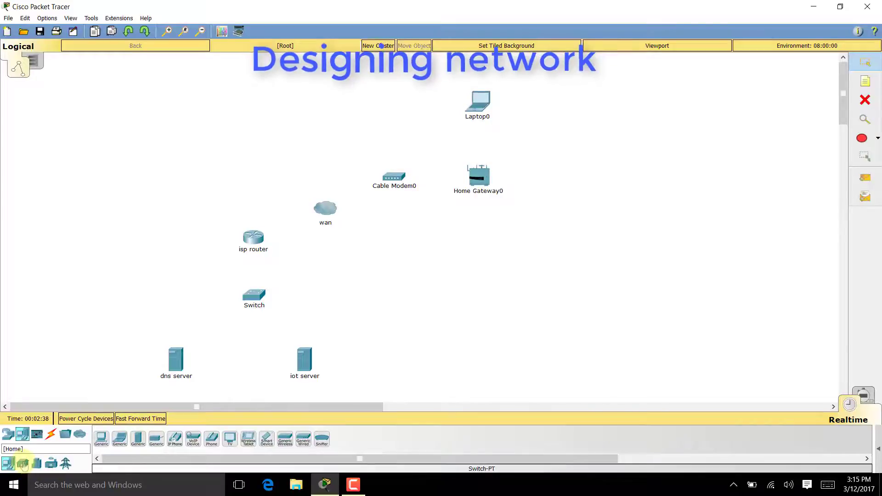
{"action": "left_click", "coordinate": [22, 463]}
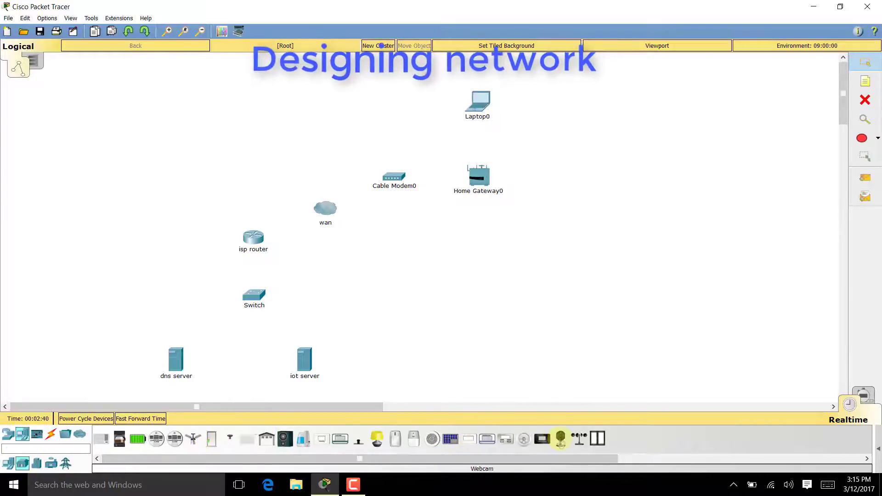
{"action": "left_click_drag", "start_coordinate": [377, 439], "coordinate": [474, 266]}
{"action": "left_click_drag", "start_coordinate": [597, 439], "coordinate": [583, 269]}
{"action": "left_click_drag", "start_coordinate": [413, 438], "coordinate": [674, 271]}
- Add a lamp, door and ceiling fan at the upper right and tidy their positions
{"action": "left_click_drag", "start_coordinate": [377, 438], "coordinate": [664, 177]}
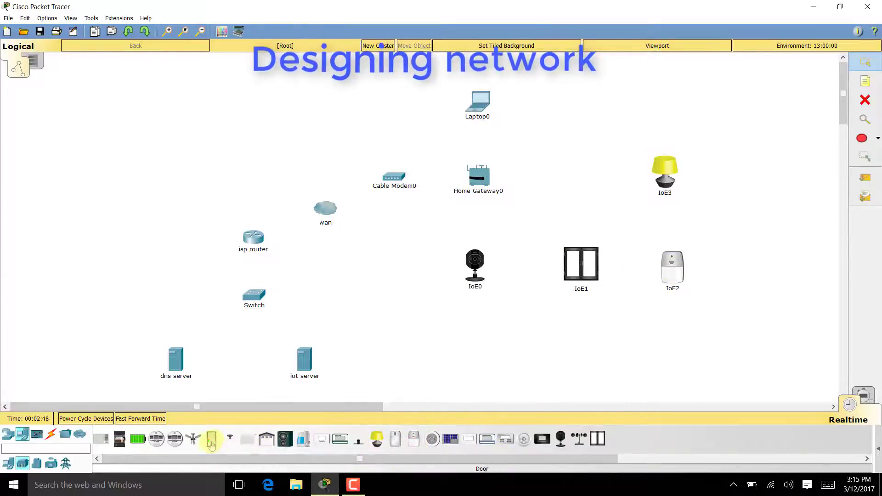
{"action": "left_click_drag", "start_coordinate": [211, 439], "coordinate": [666, 90]}
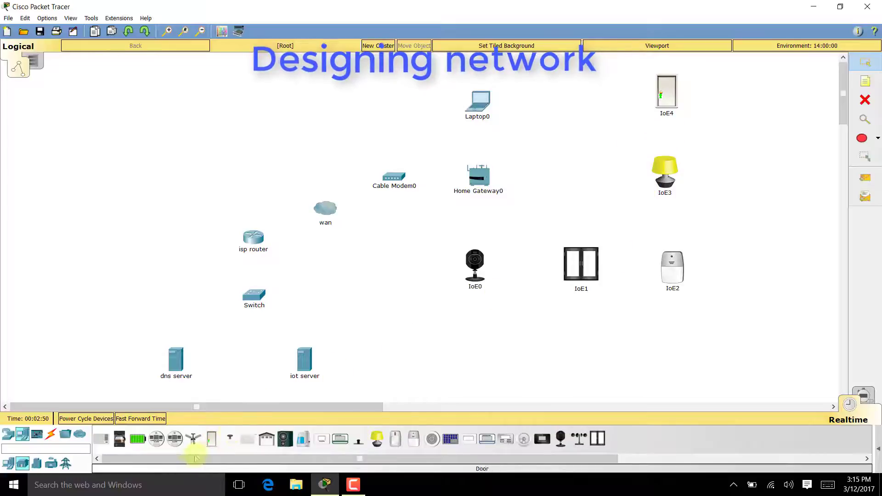
{"action": "left_click_drag", "start_coordinate": [192, 439], "coordinate": [589, 102]}
{"action": "left_click_drag", "start_coordinate": [667, 124], "coordinate": [671, 129]}
{"action": "left_click_drag", "start_coordinate": [665, 175], "coordinate": [672, 177]}
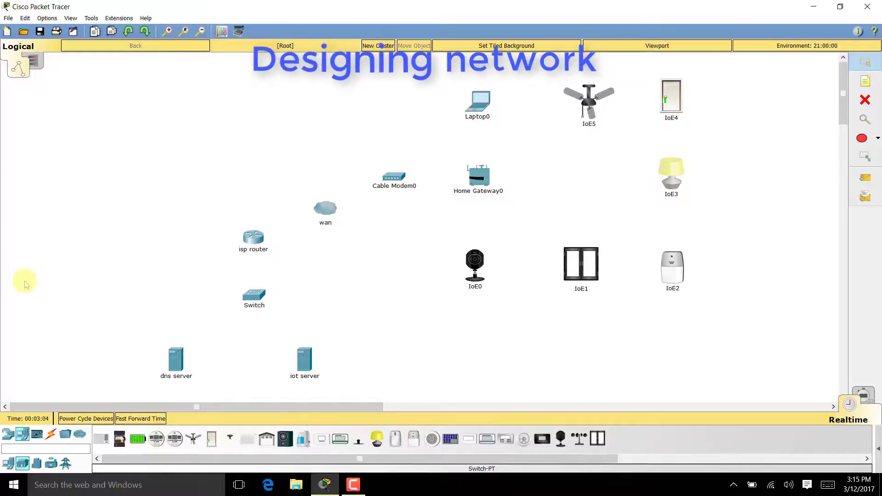
{"action": "left_click", "coordinate": [7, 434]}
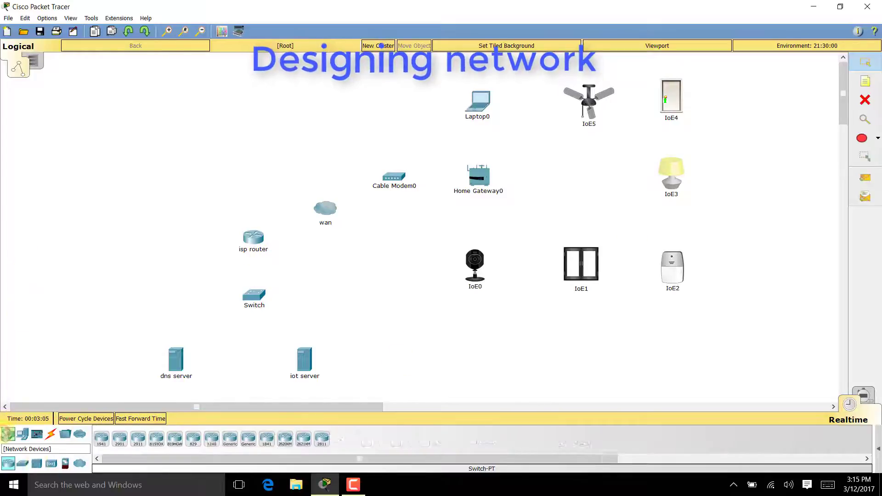
- Place Central Office Server0 left of wan, Cell Tower0, and Smartphone0 beside the tower
{"action": "left_click", "coordinate": [51, 464]}
{"action": "left_click", "coordinate": [211, 439]}
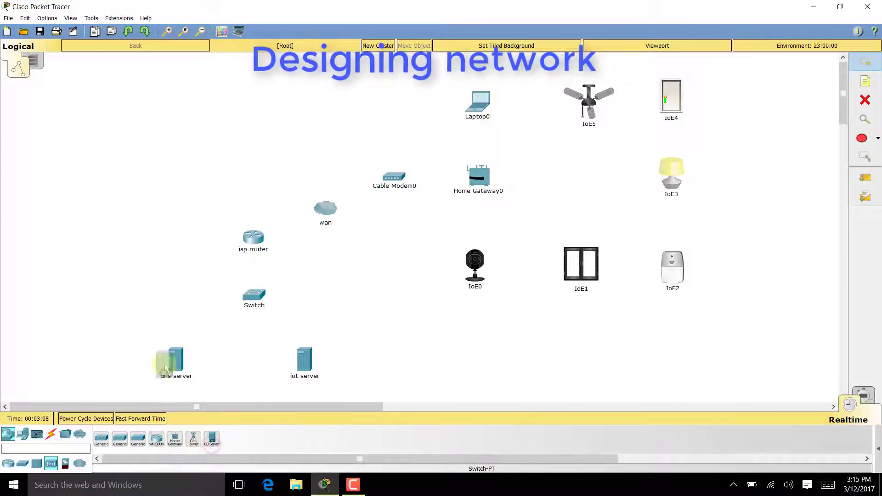
{"action": "left_click", "coordinate": [179, 193]}
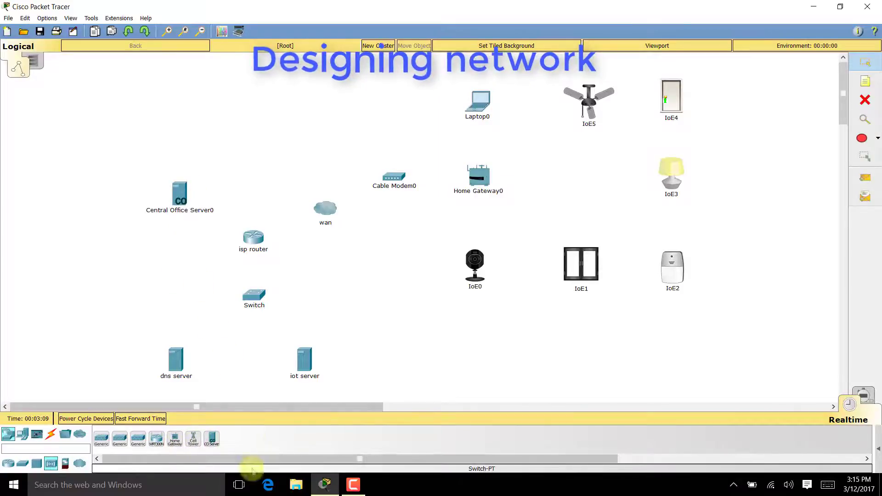
{"action": "left_click", "coordinate": [193, 440]}
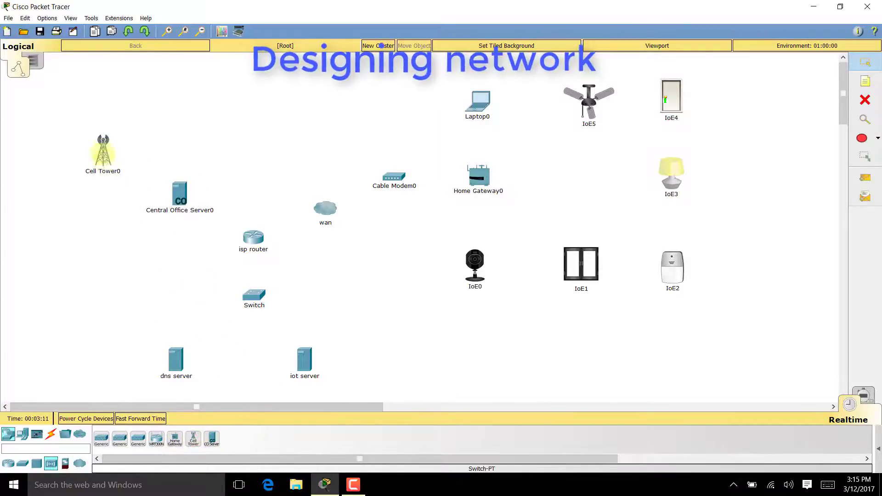
{"action": "left_click", "coordinate": [22, 434]}
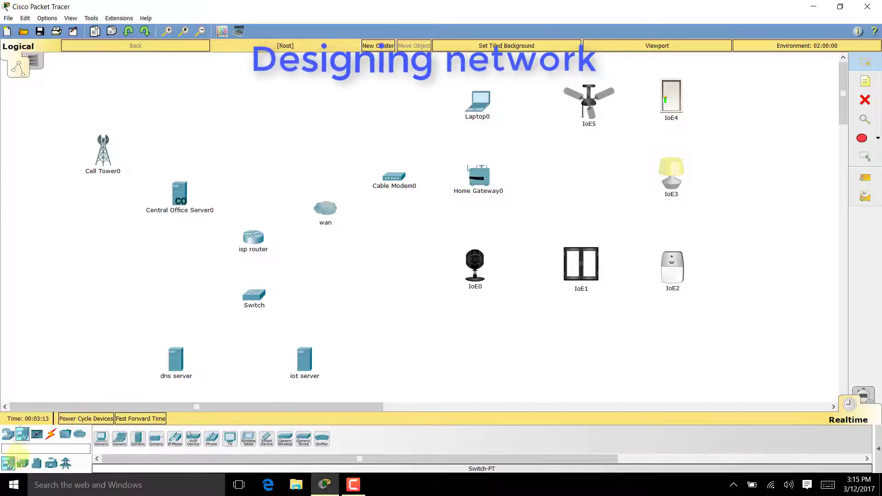
{"action": "left_click", "coordinate": [267, 441]}
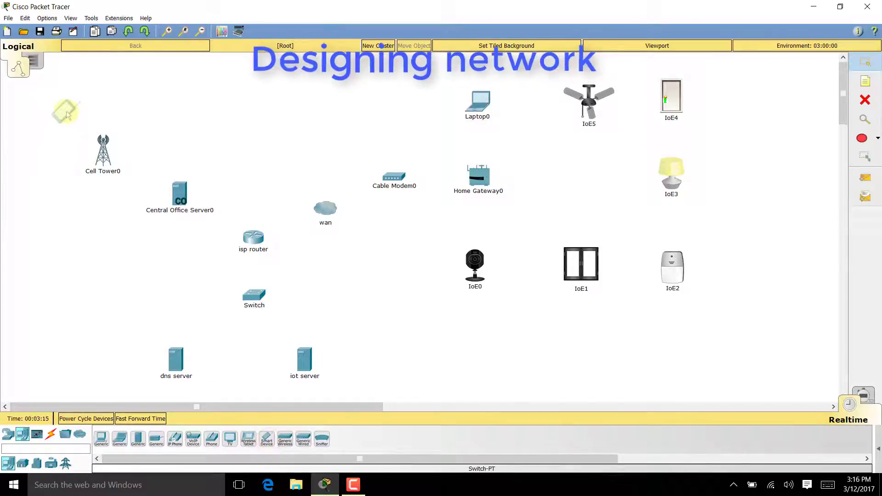
{"action": "left_click", "coordinate": [55, 112]}
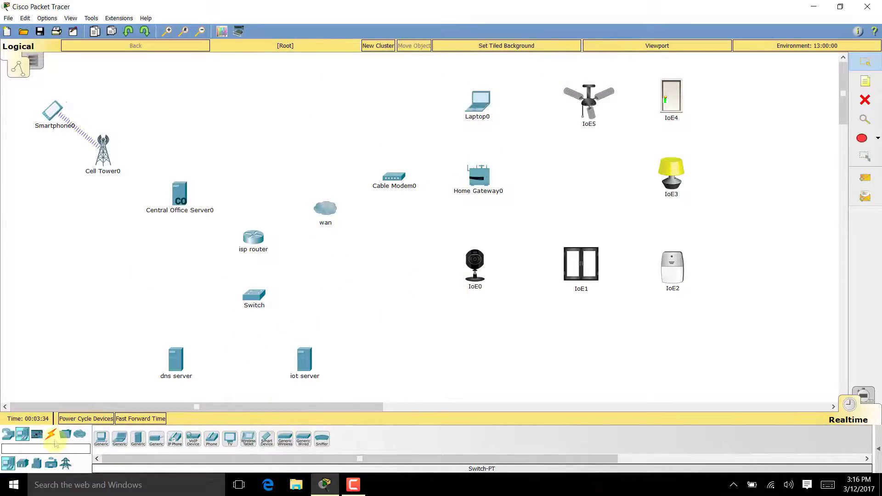
- Link Cell Tower0 Coaxial0 to Central Office Server0 Coaxial0/0 with coaxial cable
{"action": "left_click", "coordinate": [51, 437]}
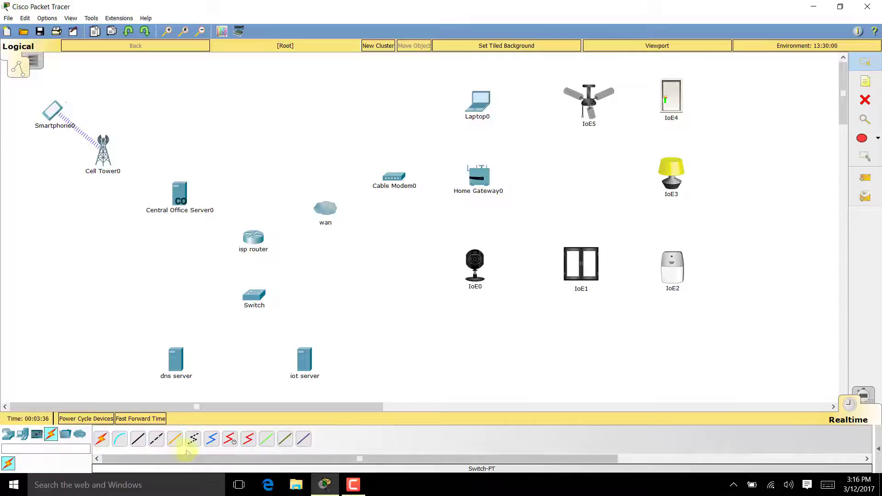
{"action": "left_click", "coordinate": [210, 440]}
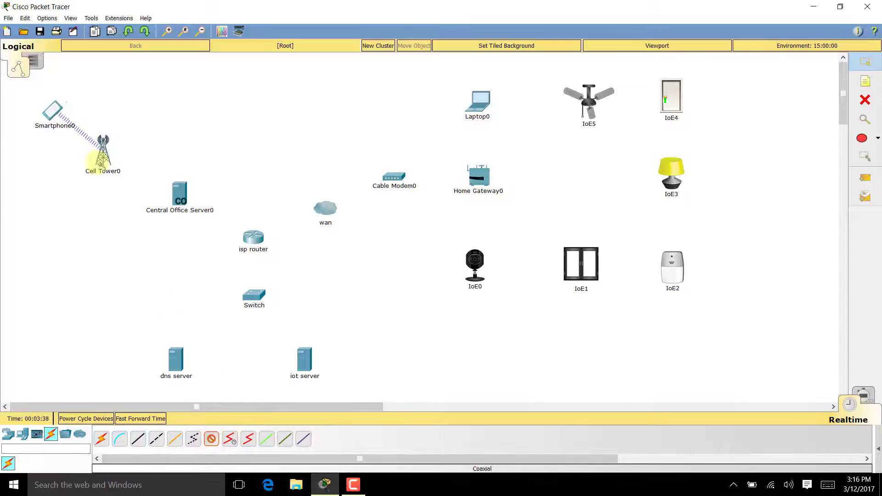
{"action": "left_click", "coordinate": [103, 157]}
{"action": "left_click", "coordinate": [125, 167]}
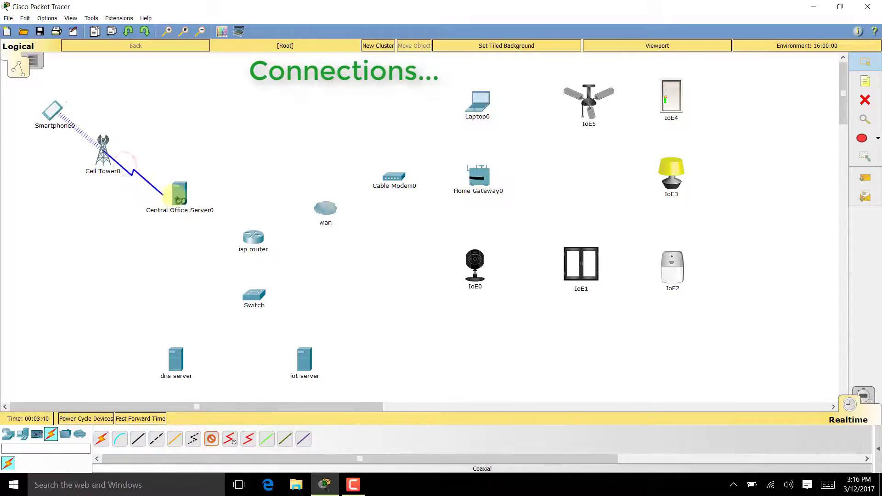
{"action": "left_click", "coordinate": [182, 197]}
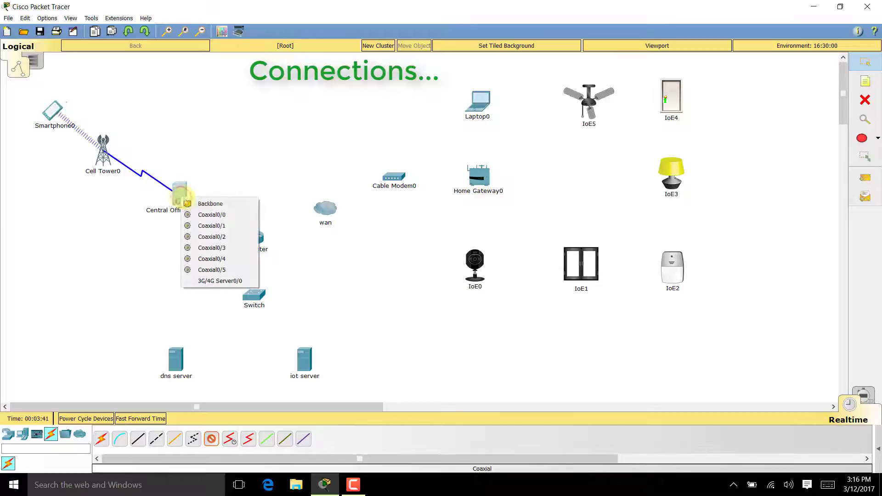
{"action": "left_click", "coordinate": [208, 215]}
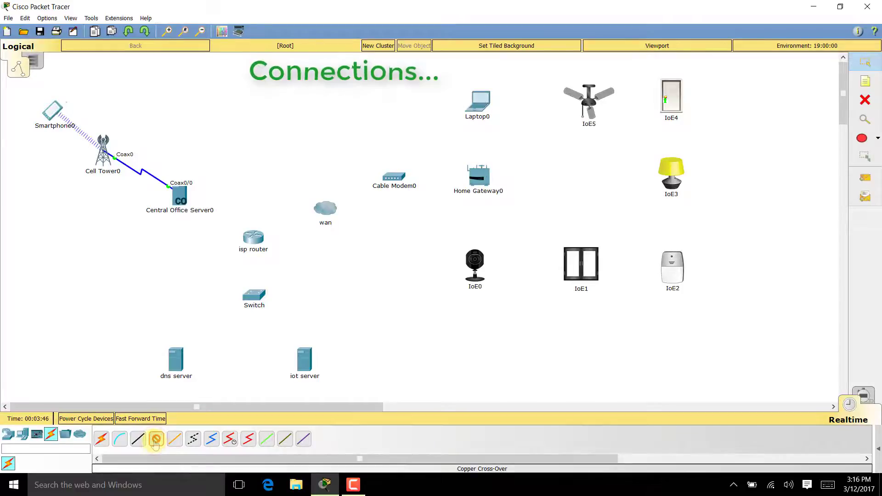
- Connect Central Office Server0 to the isp router's GigabitEthernet0/2 with a cross-over cable
{"action": "left_click", "coordinate": [184, 198]}
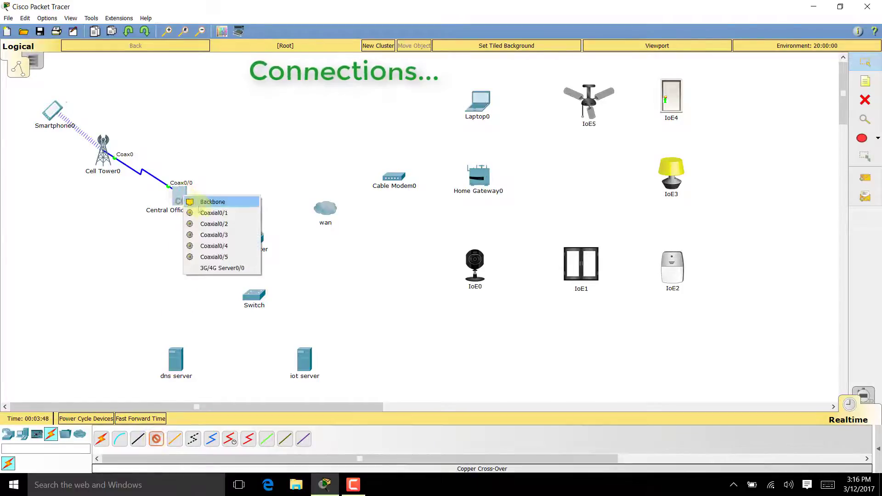
{"action": "left_click", "coordinate": [195, 199]}
{"action": "left_click", "coordinate": [249, 237]}
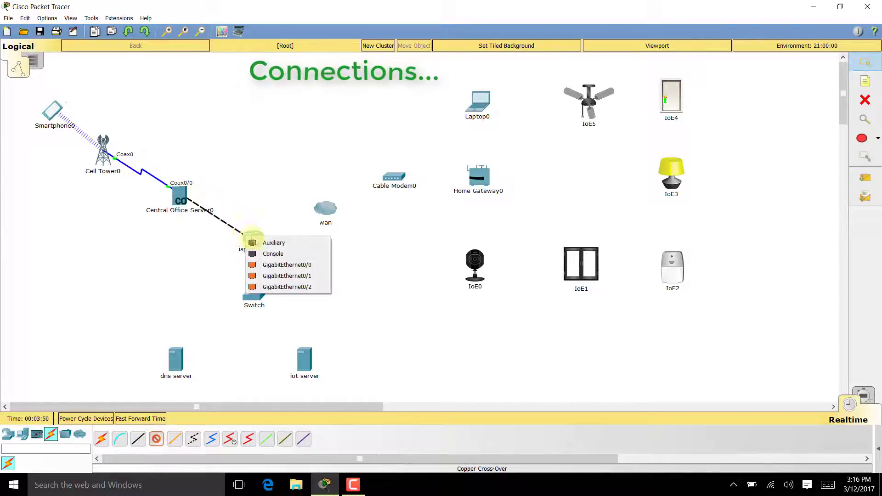
{"action": "left_click", "coordinate": [280, 288]}
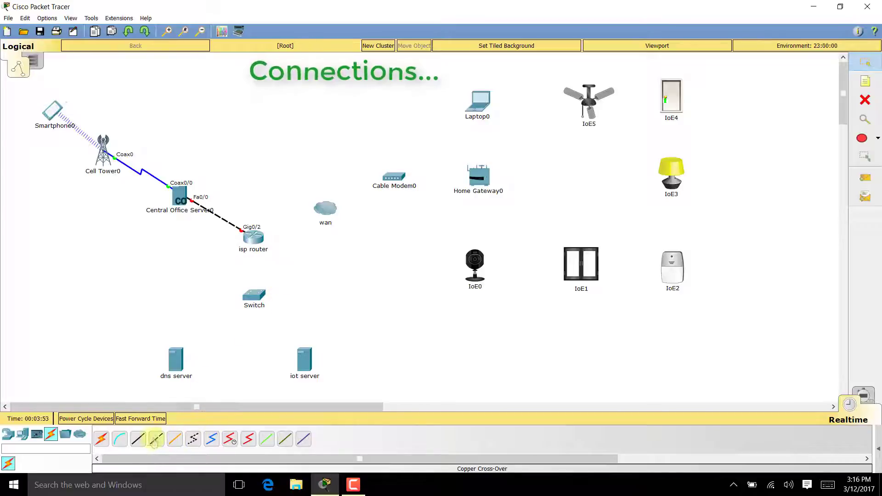
- Connect router GigabitEthernet0/1 to the wan cloud's Ethernet6 with straight-through copper
{"action": "left_click", "coordinate": [138, 439]}
{"action": "left_click", "coordinate": [251, 237]}
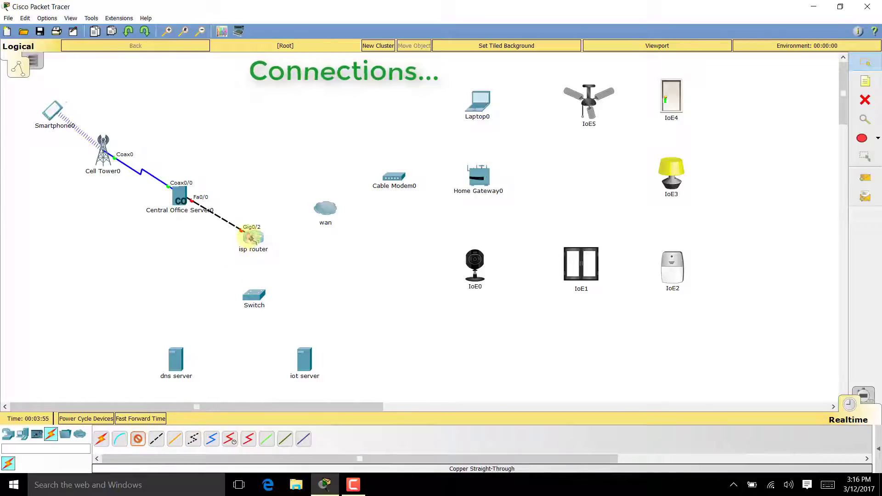
{"action": "left_click", "coordinate": [285, 276]}
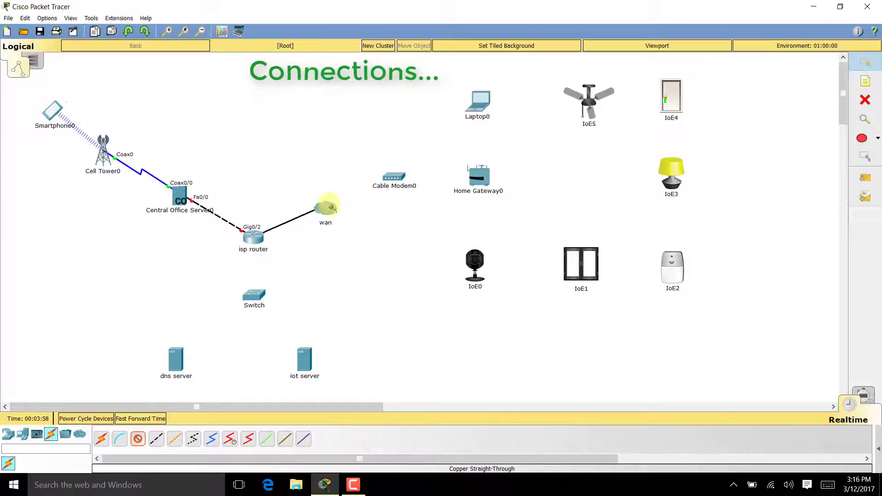
{"action": "left_click", "coordinate": [324, 206]}
{"action": "left_click", "coordinate": [349, 281]}
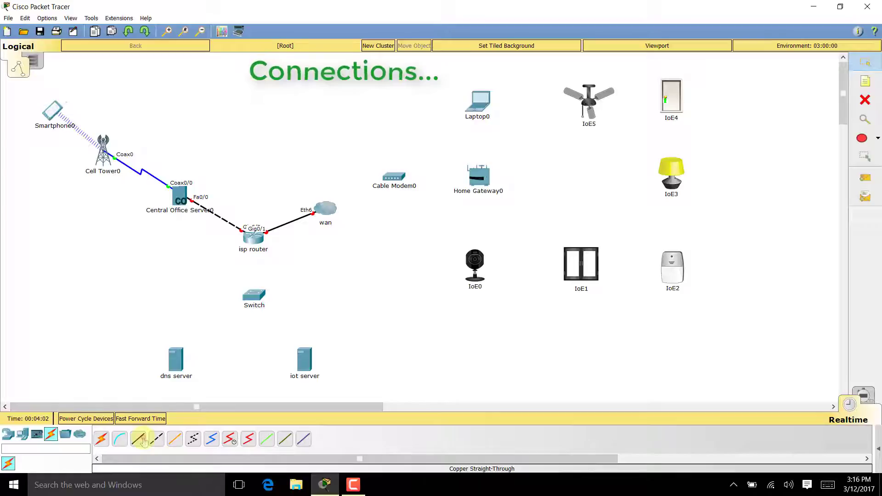
- Connect router GigabitEthernet0/0 to the Switch's GigabitEthernet0/1 with straight-through copper
{"action": "left_click", "coordinate": [144, 441]}
{"action": "left_click", "coordinate": [253, 235]}
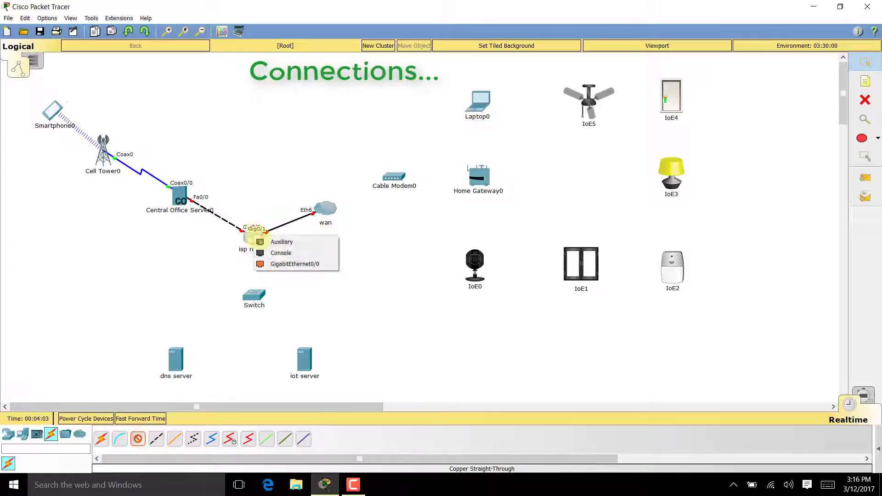
{"action": "left_click", "coordinate": [278, 264]}
{"action": "left_click", "coordinate": [256, 298]}
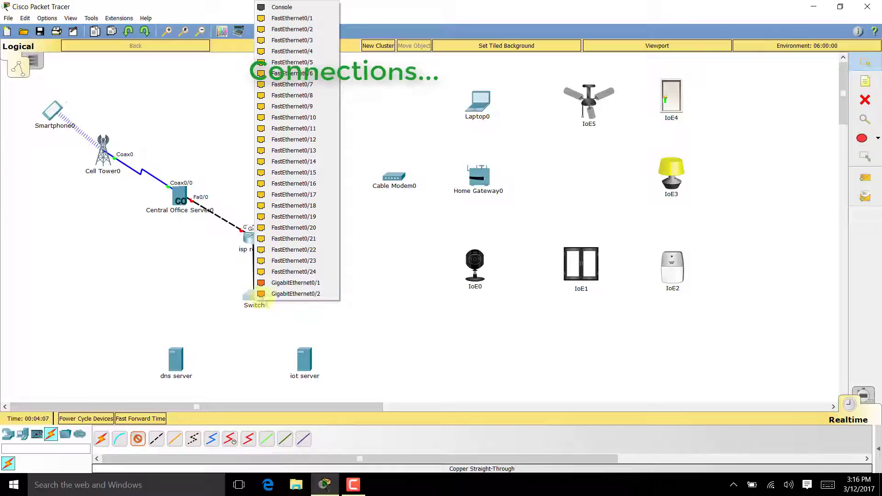
{"action": "left_click", "coordinate": [289, 283]}
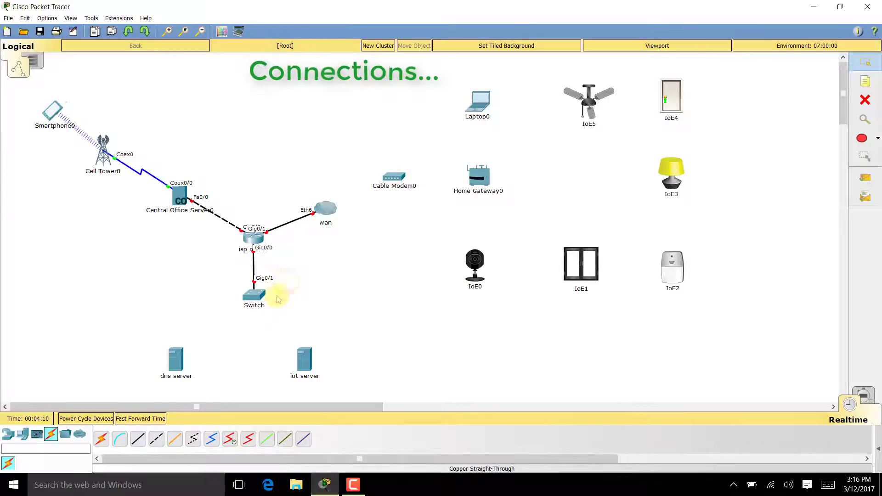
- Cable Switch FastEthernet0/1 and 0/2 to the dns server and iot server
{"action": "left_click", "coordinate": [136, 440]}
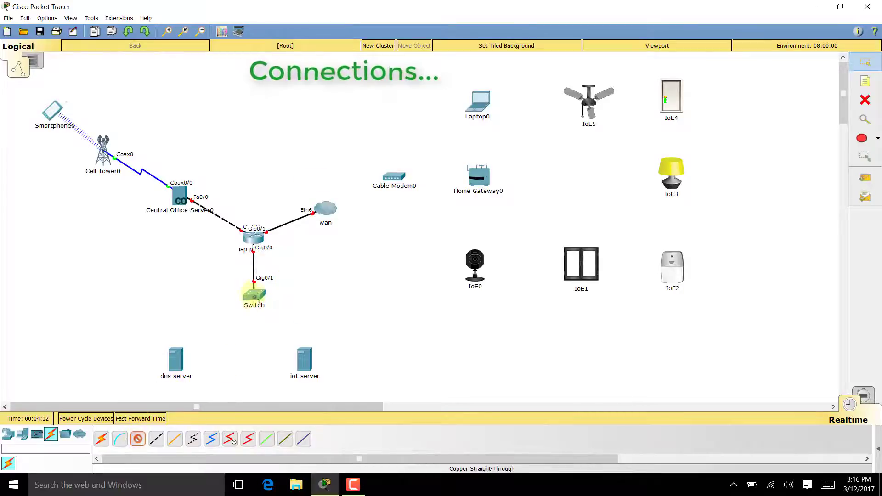
{"action": "left_click", "coordinate": [254, 294]}
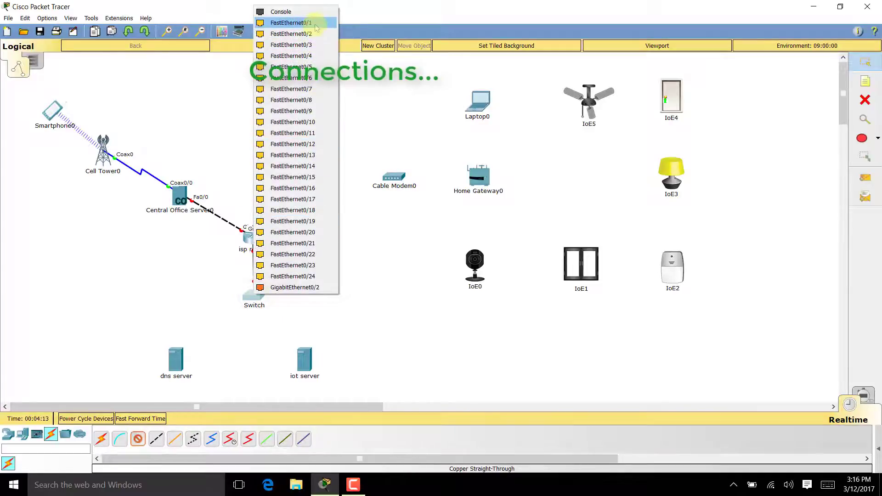
{"action": "left_click", "coordinate": [316, 25]}
{"action": "left_click", "coordinate": [176, 363]}
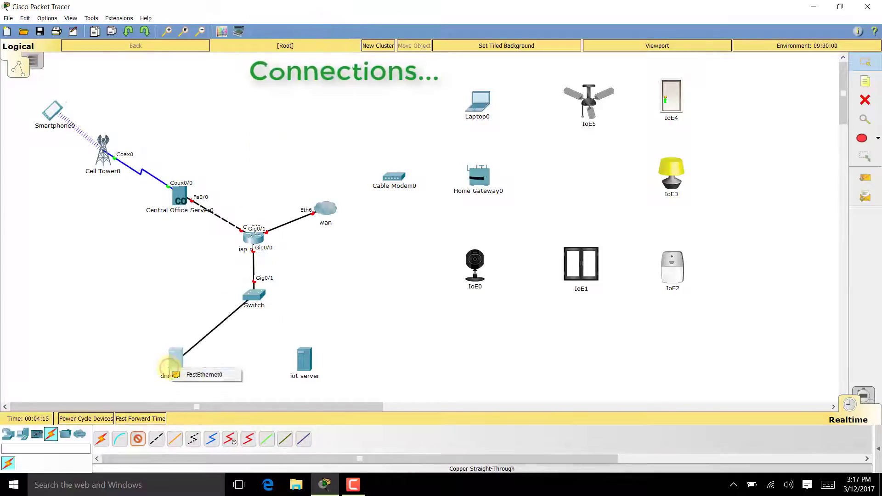
{"action": "left_click", "coordinate": [192, 375]}
{"action": "left_click", "coordinate": [137, 439]}
{"action": "left_click", "coordinate": [252, 294]}
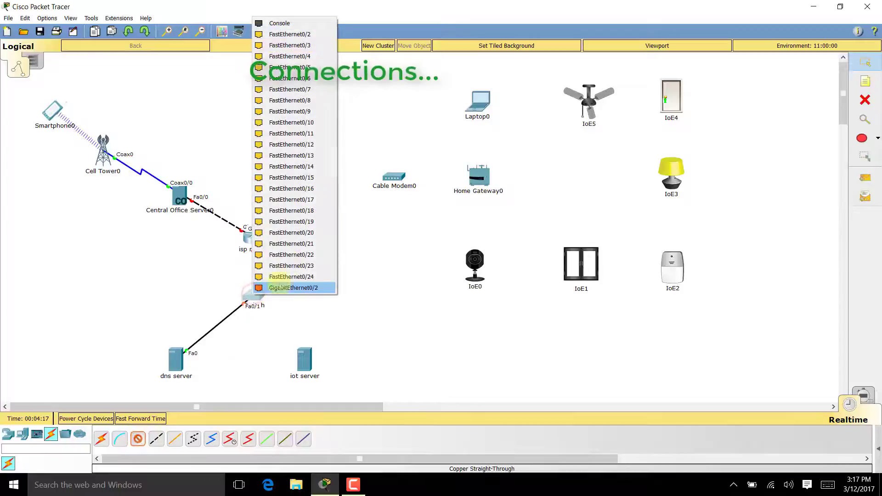
{"action": "left_click", "coordinate": [290, 35]}
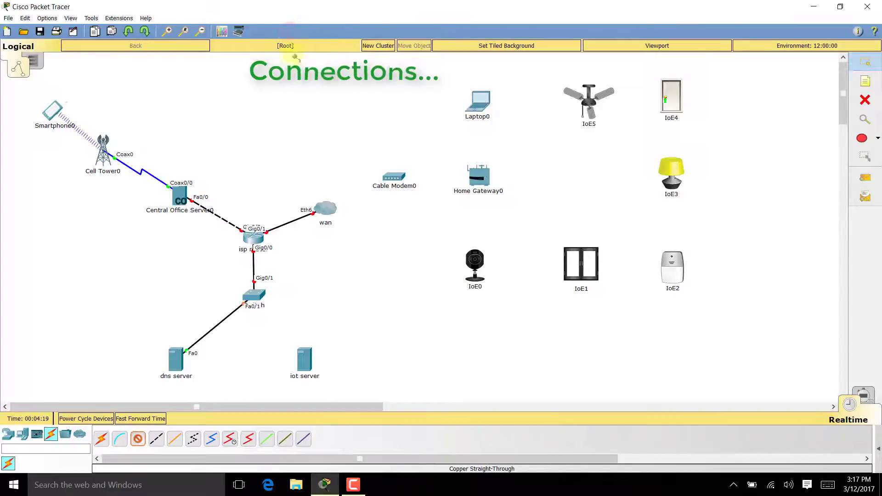
{"action": "left_click", "coordinate": [303, 359]}
{"action": "left_click", "coordinate": [334, 366]}
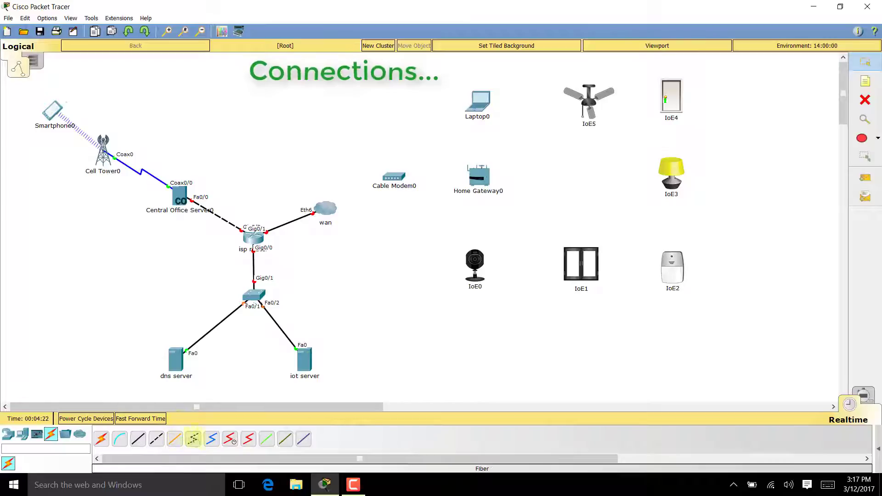
- Run a coaxial cable from wan's Coaxial7 port to Cable Modem0 Port 0
{"action": "left_click", "coordinate": [211, 440]}
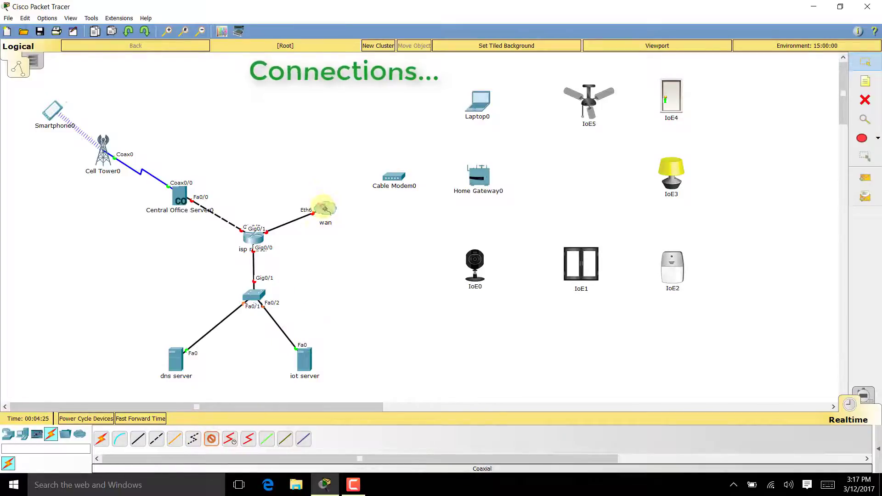
{"action": "left_click", "coordinate": [324, 207]}
{"action": "left_click", "coordinate": [339, 284]}
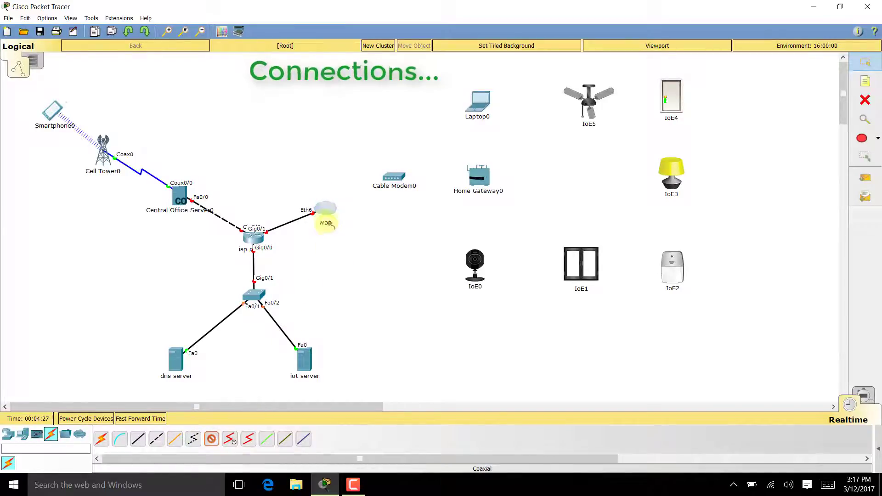
{"action": "left_click", "coordinate": [327, 211]}
{"action": "left_click", "coordinate": [351, 281]}
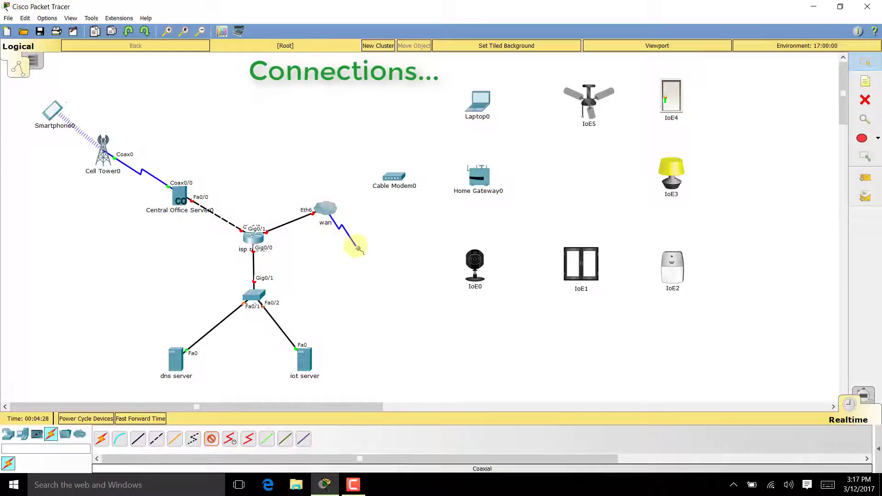
{"action": "left_click", "coordinate": [393, 176]}
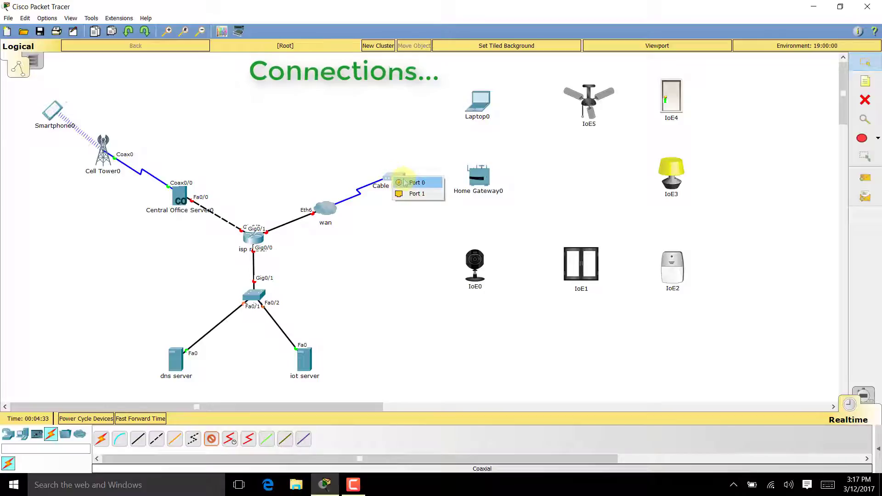
{"action": "left_click", "coordinate": [404, 183]}
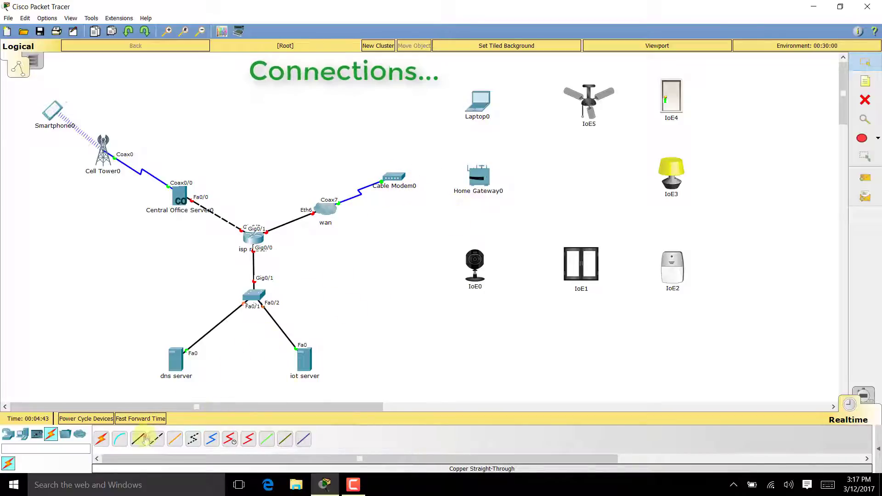
- Link Cable Modem0 to Home Gateway0 with a straight-through copper cable
{"action": "left_click", "coordinate": [144, 438]}
{"action": "left_click", "coordinate": [395, 175]}
{"action": "left_click", "coordinate": [419, 182]}
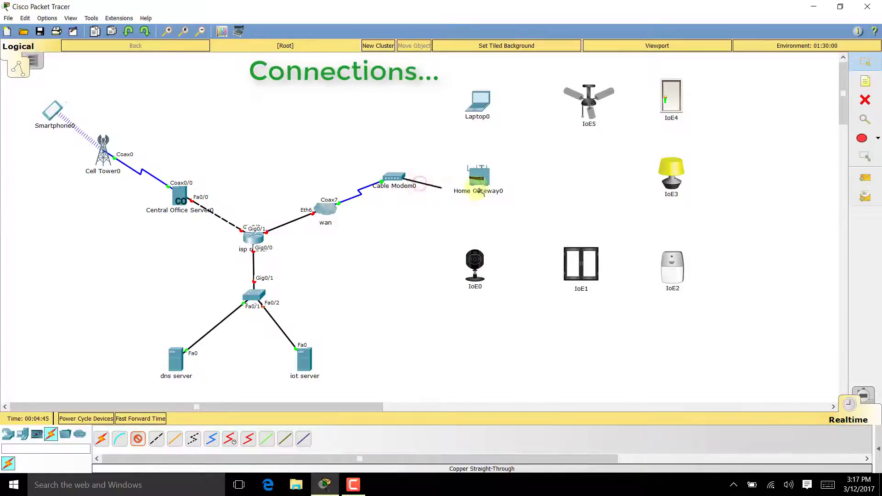
{"action": "left_click", "coordinate": [480, 186]}
{"action": "left_click", "coordinate": [511, 182]}
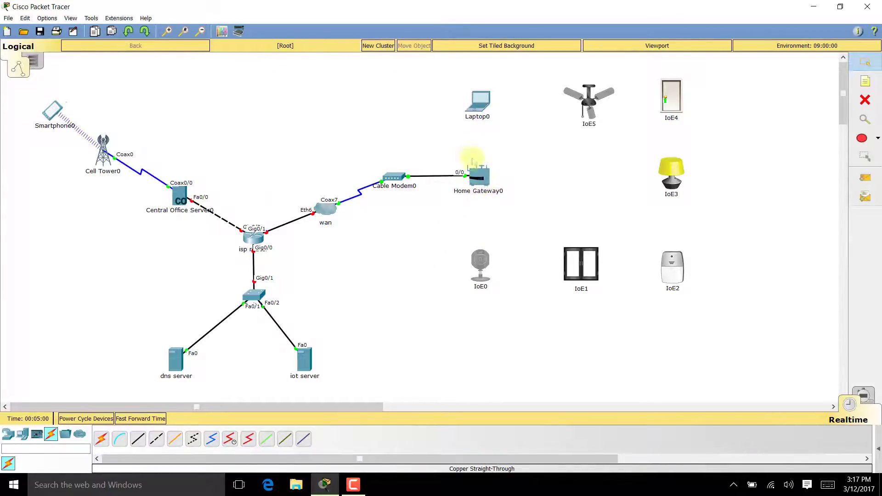
{"action": "left_click", "coordinate": [481, 176]}
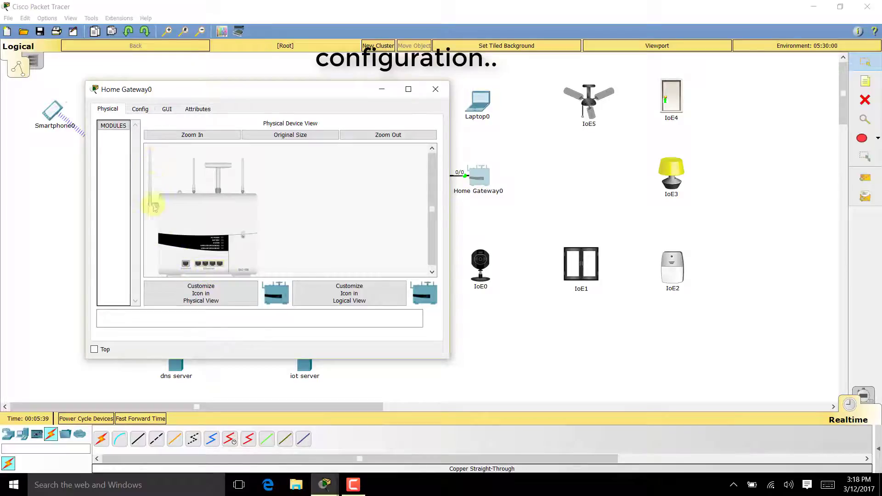
- Set Home Gateway0 Wi-Fi to WPA2-PSK with the pass phrase, check LAN and Internet settings, and close
{"action": "left_click", "coordinate": [140, 109]}
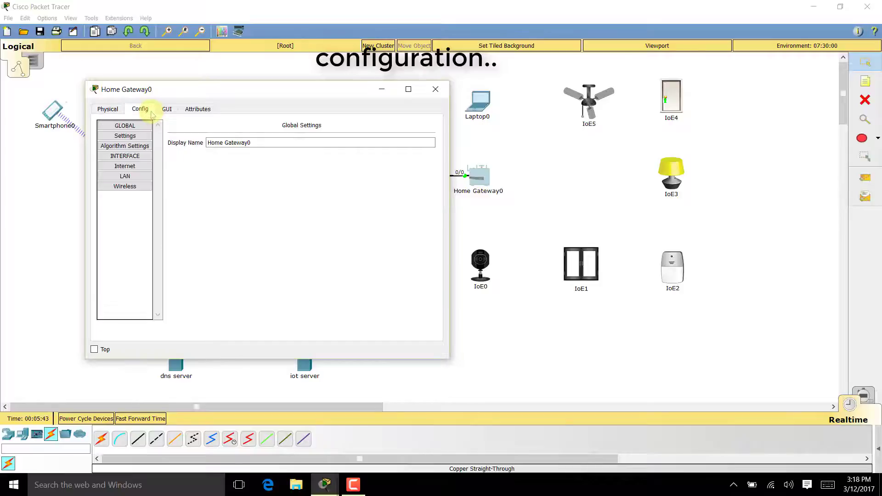
{"action": "left_click", "coordinate": [144, 188]}
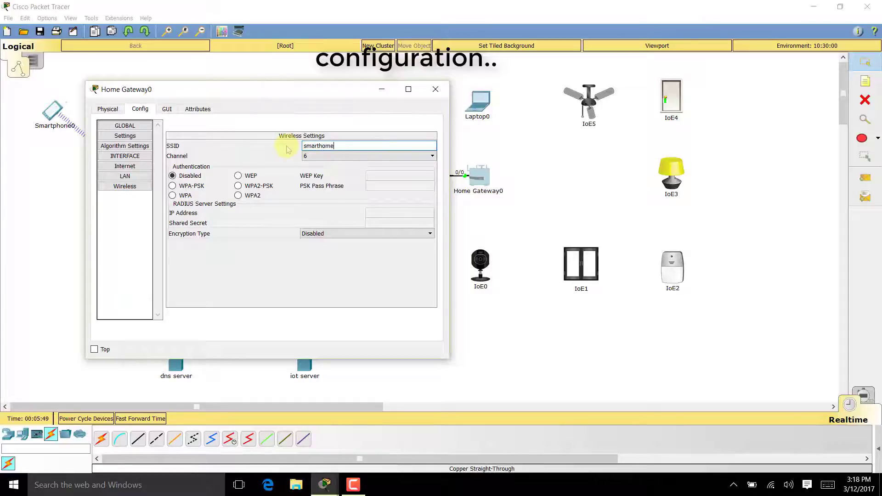
{"action": "left_click", "coordinate": [248, 186]}
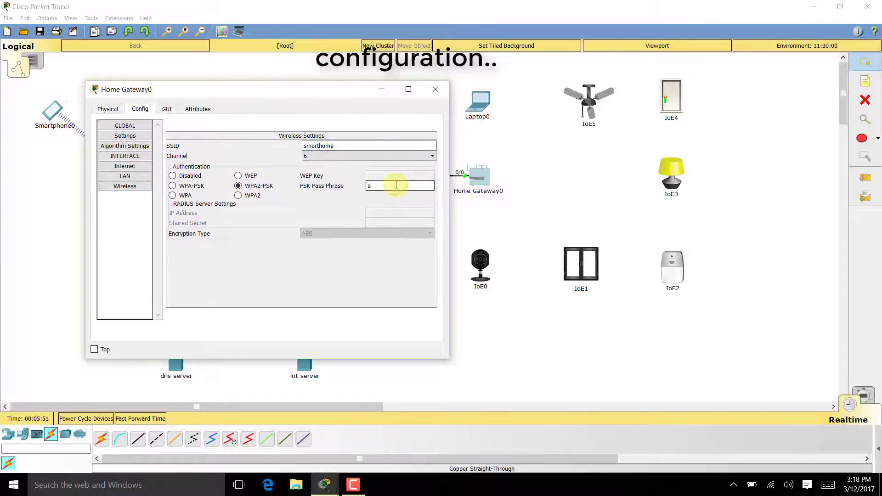
{"action": "type", "text": "azhar123"}
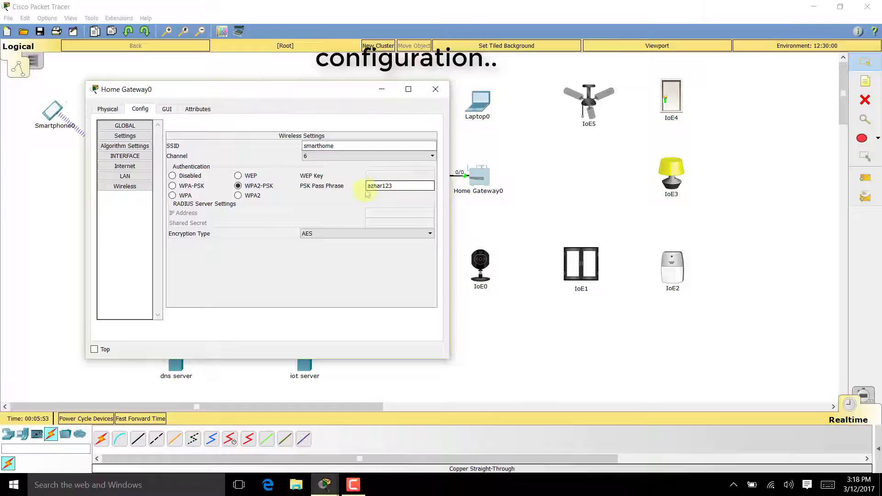
{"action": "left_click", "coordinate": [128, 177]}
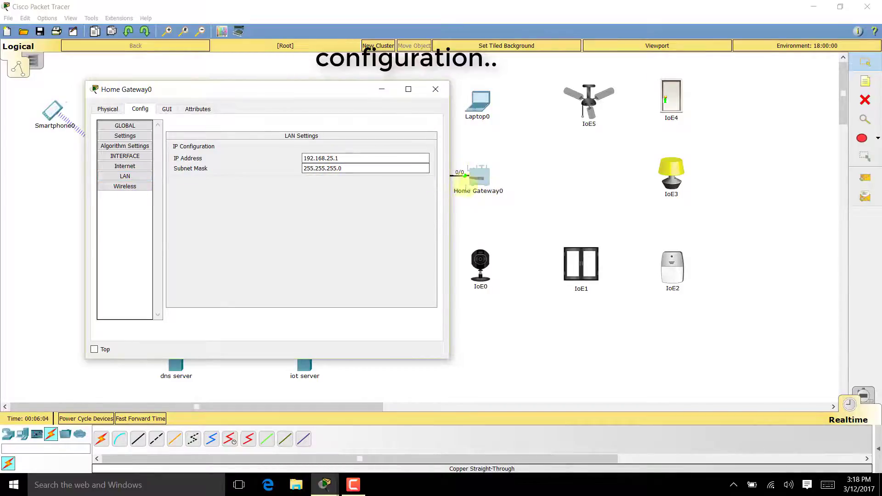
{"action": "left_click", "coordinate": [131, 167]}
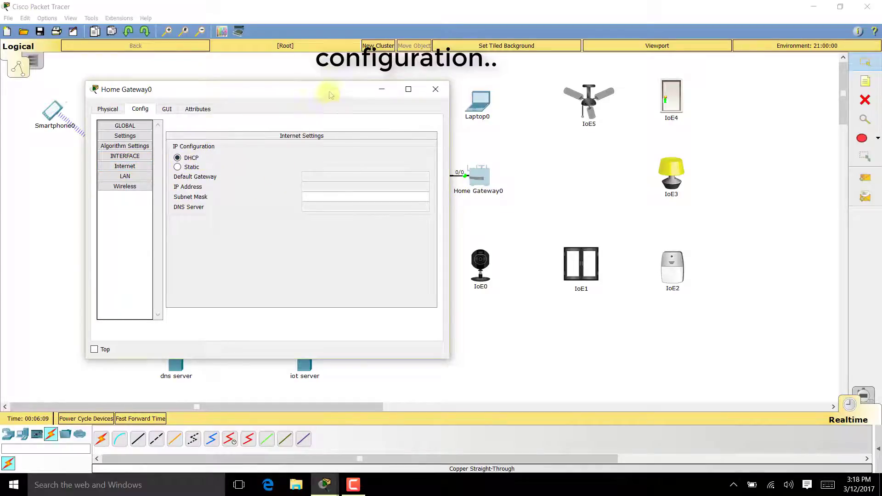
{"action": "left_click_drag", "start_coordinate": [257, 89], "coordinate": [558, 101]}
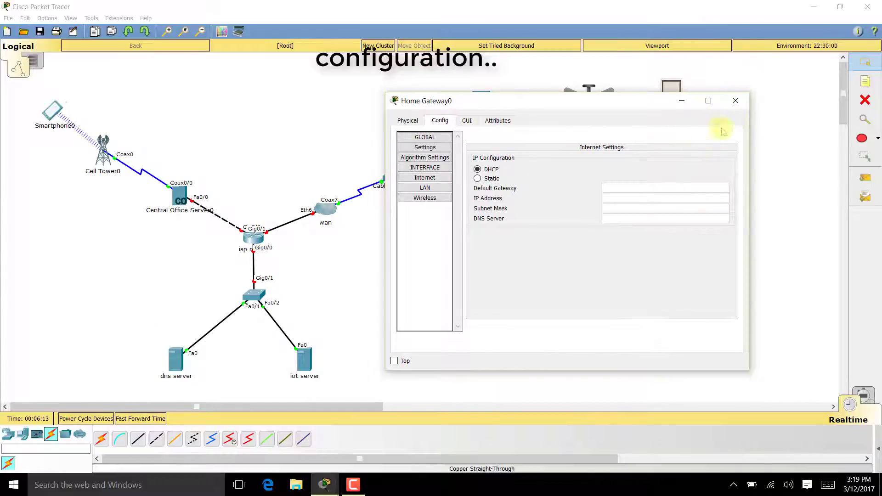
{"action": "left_click", "coordinate": [734, 100]}
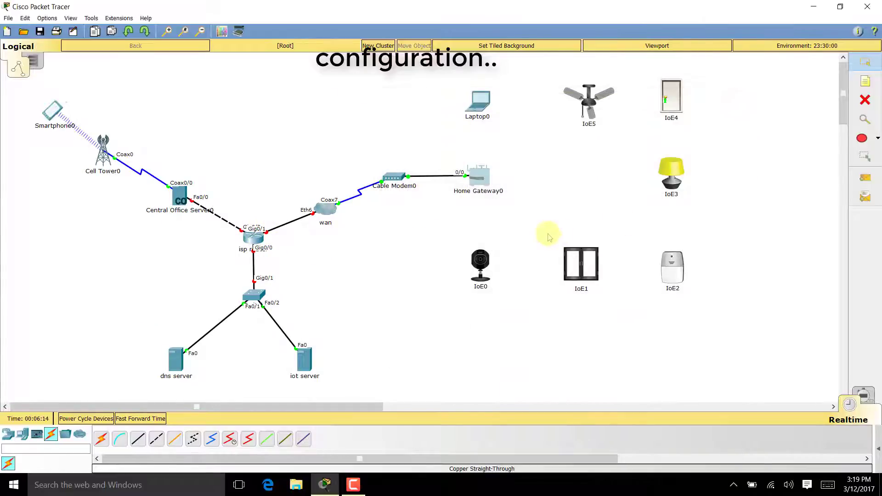
- Remove Laptop0's installed network card, dismissing the cannot-remove-module error along the way
{"action": "left_click", "coordinate": [481, 101]}
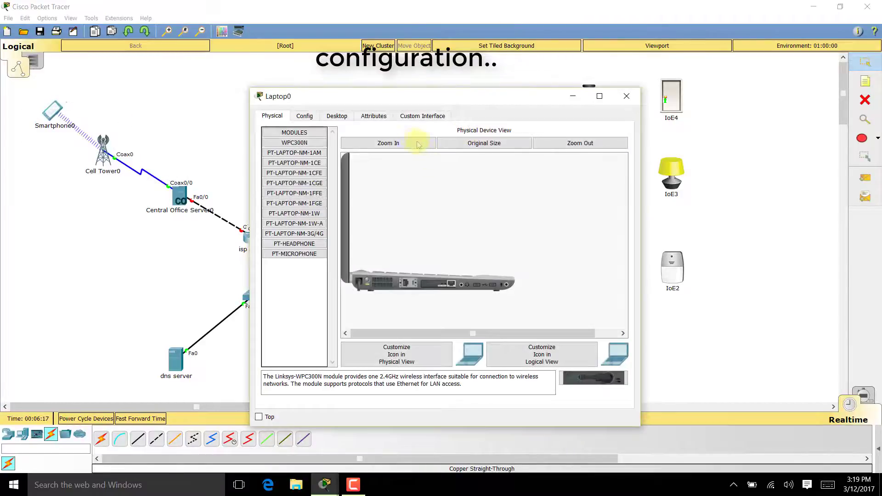
{"action": "left_click_drag", "start_coordinate": [443, 283], "coordinate": [592, 376]}
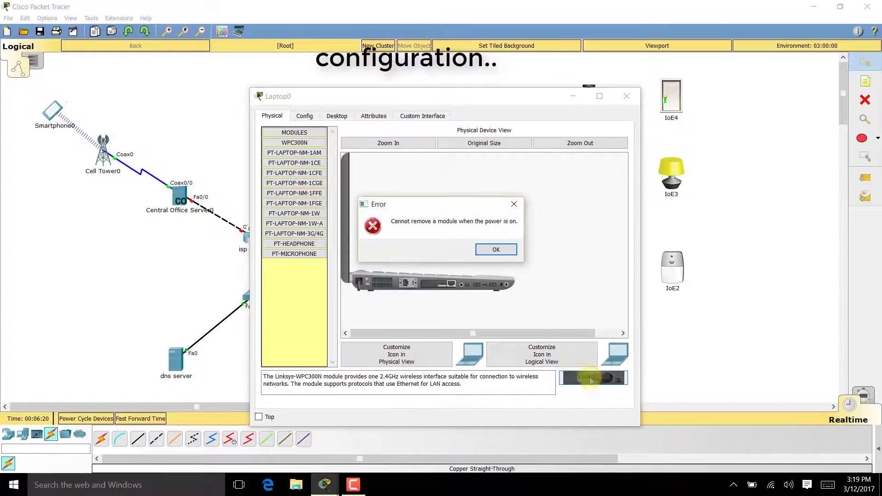
{"action": "left_click", "coordinate": [505, 254]}
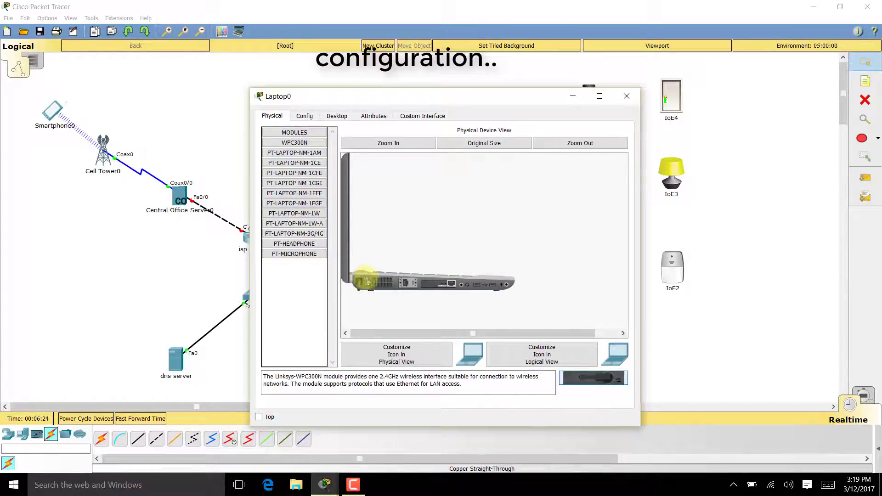
{"action": "mouse_move", "coordinate": [448, 283]}
{"action": "left_mouse_down"}
{"action": "mouse_move", "coordinate": [535, 327]}
{"action": "mouse_move", "coordinate": [592, 381]}
{"action": "mouse_move", "coordinate": [441, 286]}
{"action": "left_mouse_up"}
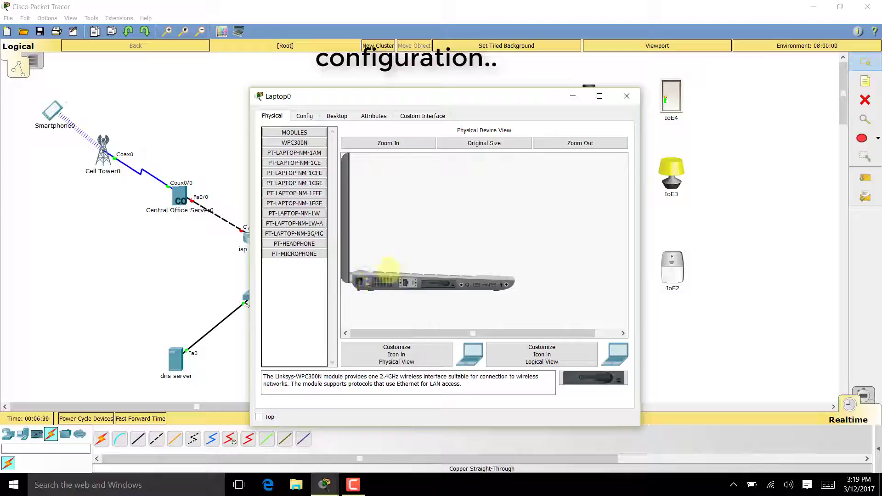
- Set Laptop0's Wireless0 to SSID smarthome with WPA2-PSK and the pass phrase
{"action": "left_click", "coordinate": [302, 119]}
{"action": "left_click", "coordinate": [303, 175]}
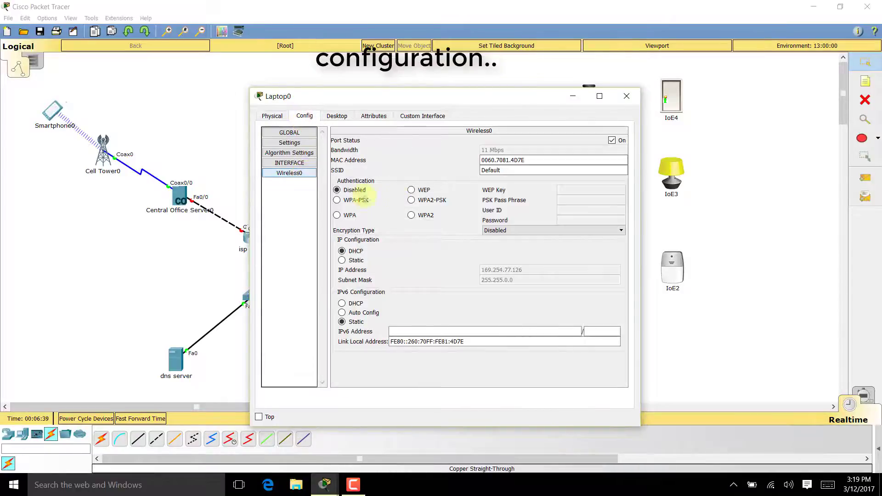
{"action": "left_click_drag", "start_coordinate": [520, 169], "coordinate": [443, 169]}
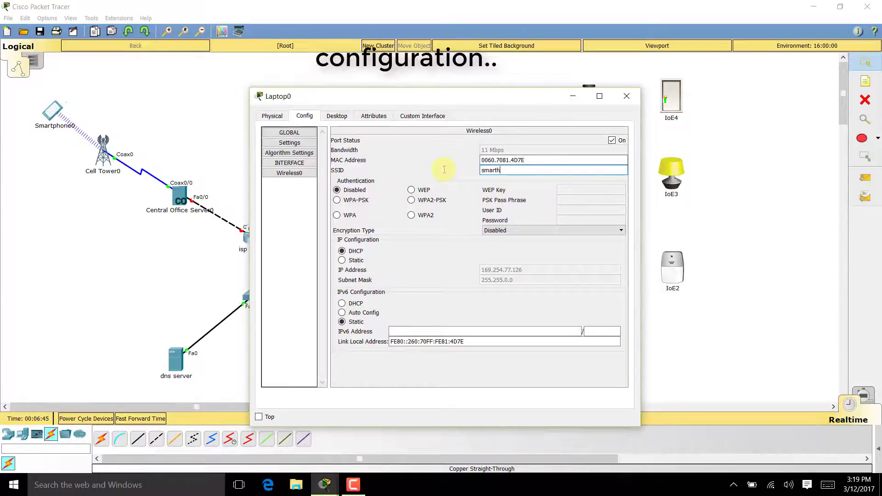
{"action": "left_click", "coordinate": [427, 206]}
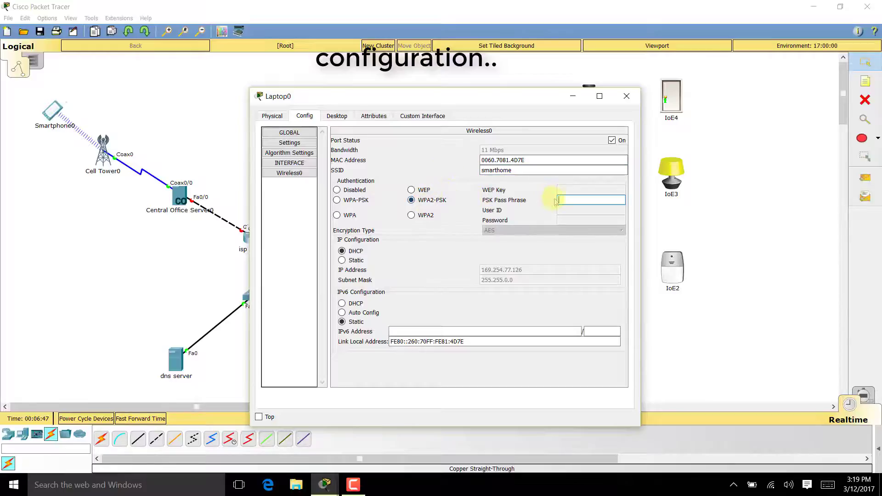
{"action": "left_click", "coordinate": [565, 200]}
{"action": "type", "text": "azhar123"}
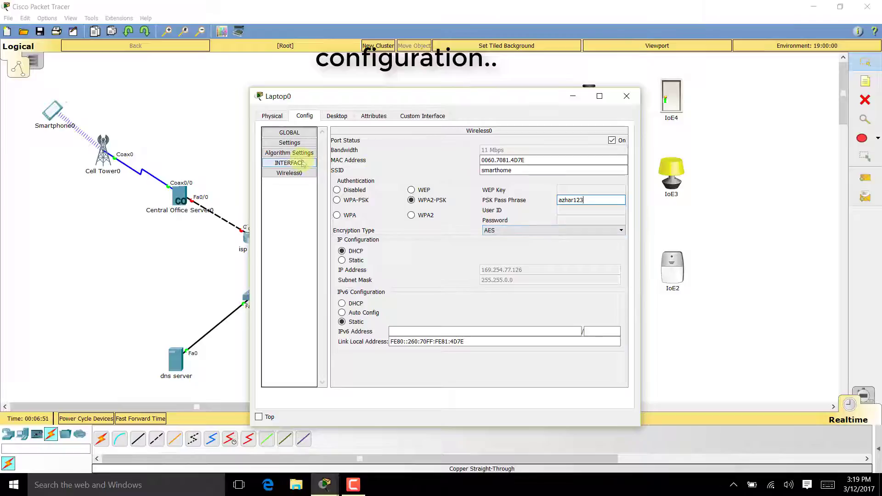
- Switch Laptop0's IP configuration to DHCP to obtain 192.168.25.101, then close the window
{"action": "left_click", "coordinate": [347, 119]}
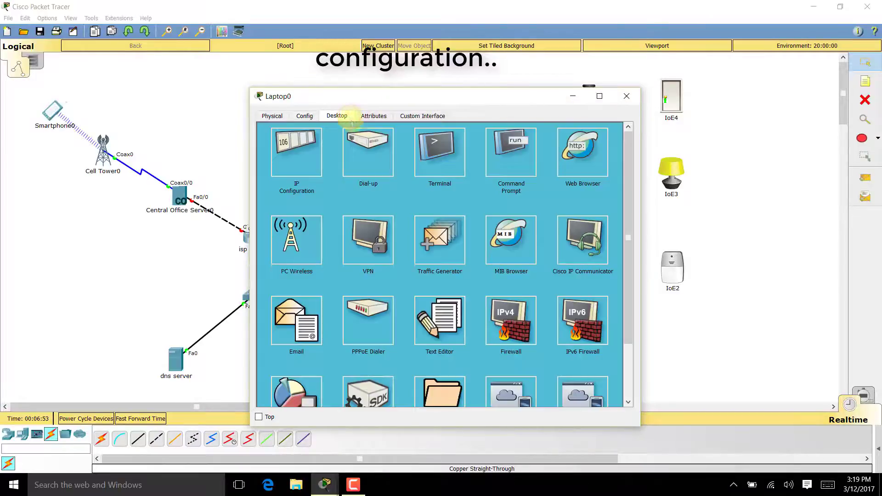
{"action": "left_click", "coordinate": [304, 155]}
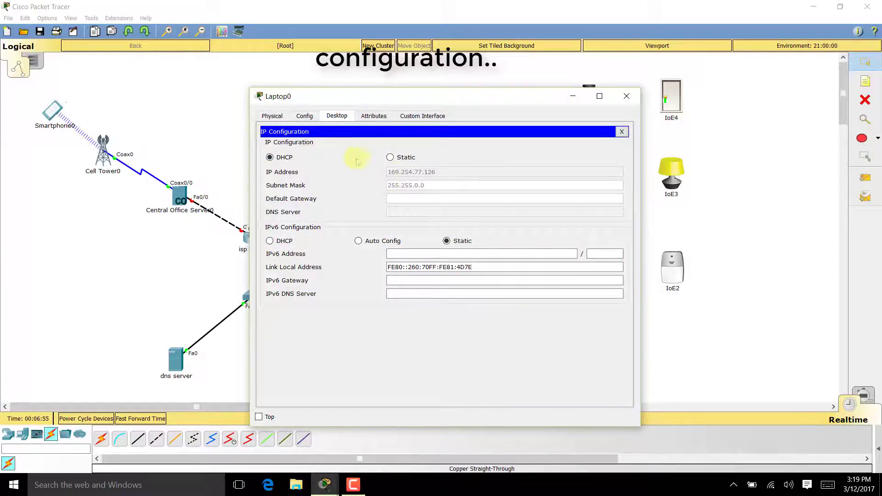
{"action": "left_click", "coordinate": [390, 157]}
{"action": "left_click", "coordinate": [269, 157]}
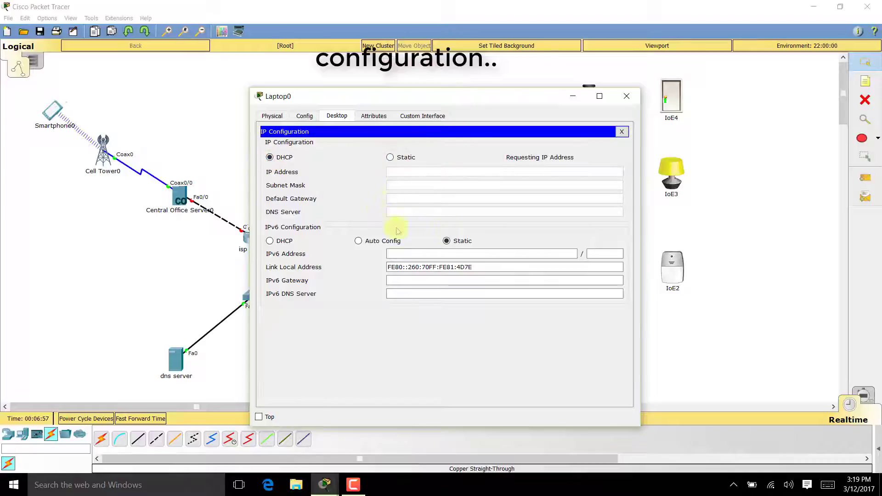
{"action": "left_click_drag", "start_coordinate": [464, 98], "coordinate": [613, 148]}
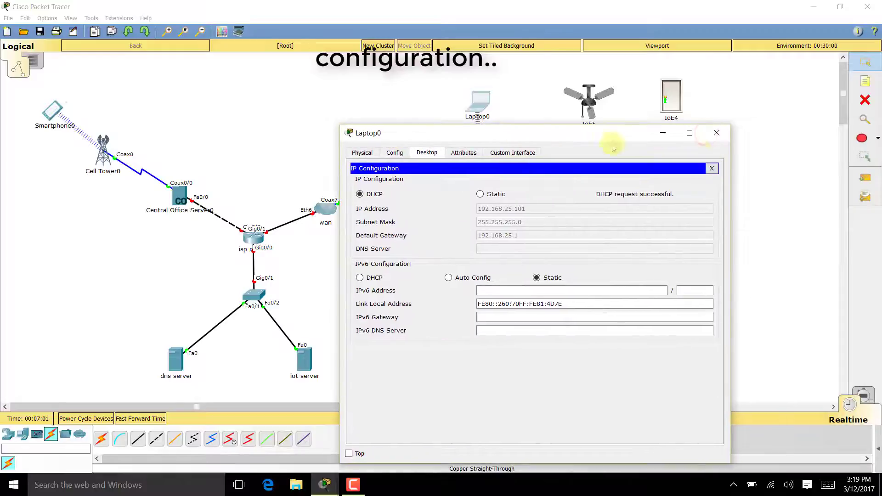
{"action": "left_click", "coordinate": [716, 133]}
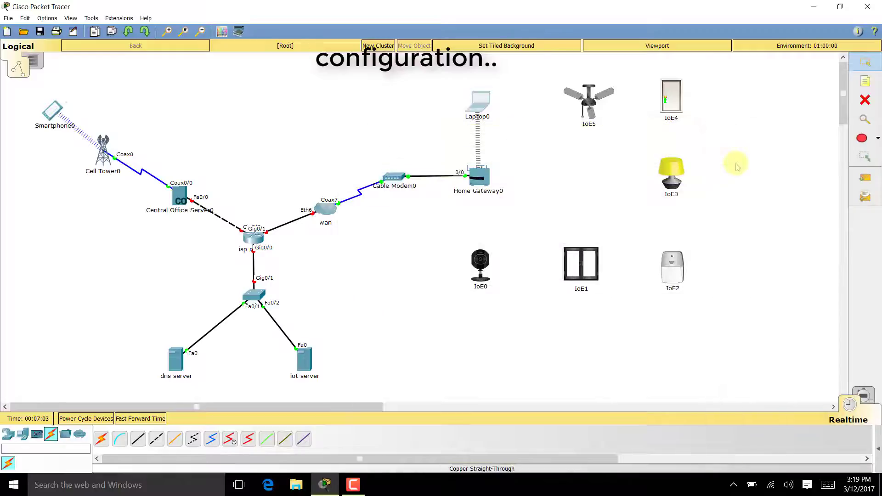
- Install the PT-IOE-NM-1W wireless adapter in the IoE5 ceiling fan
{"action": "left_click", "coordinate": [593, 110]}
{"action": "left_click_drag", "start_coordinate": [526, 93], "coordinate": [456, 68]}
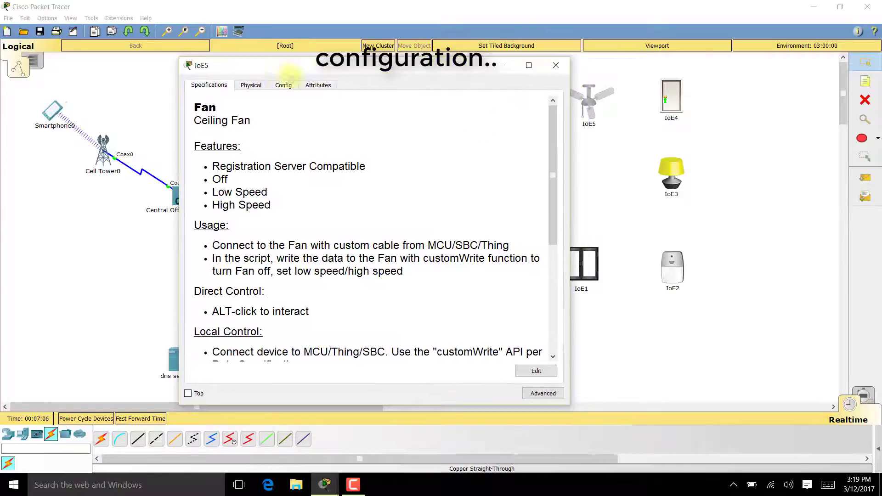
{"action": "left_click", "coordinate": [548, 391]}
{"action": "left_click", "coordinate": [253, 85]}
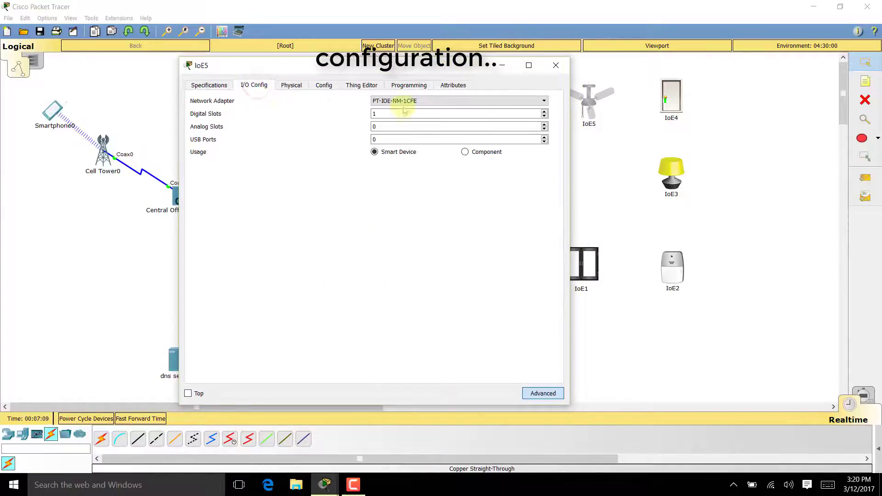
{"action": "left_click", "coordinate": [426, 103]}
{"action": "left_click", "coordinate": [421, 138]}
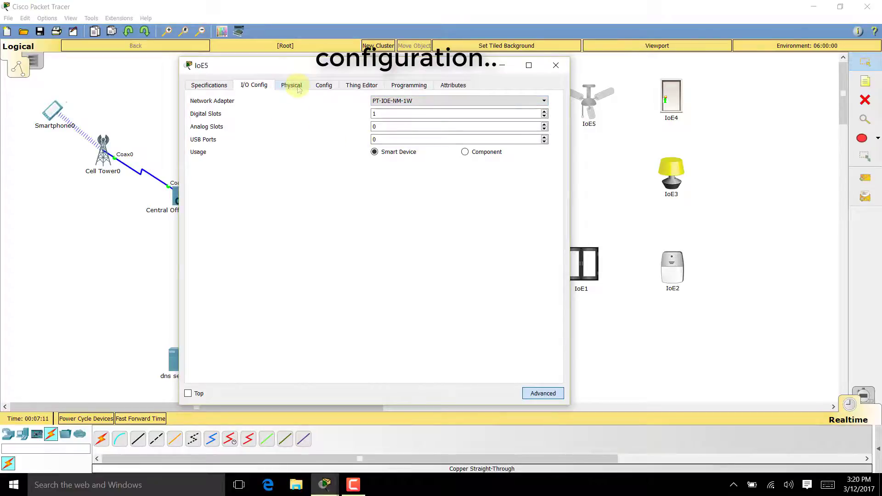
- Set the fan's Wireless0 to smarthome, WPA2-PSK with the pass phrase, and DHCP addressing
{"action": "left_click", "coordinate": [329, 86]}
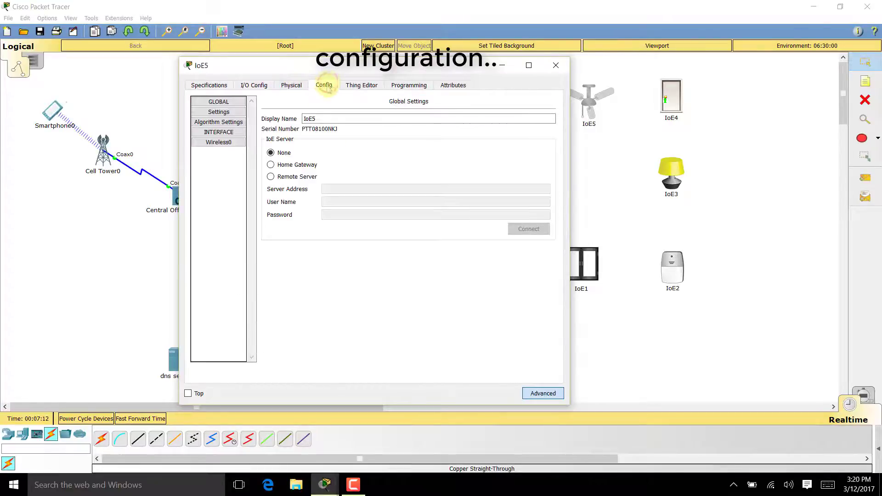
{"action": "left_click", "coordinate": [235, 144]}
{"action": "left_click_drag", "start_coordinate": [466, 139], "coordinate": [354, 146]}
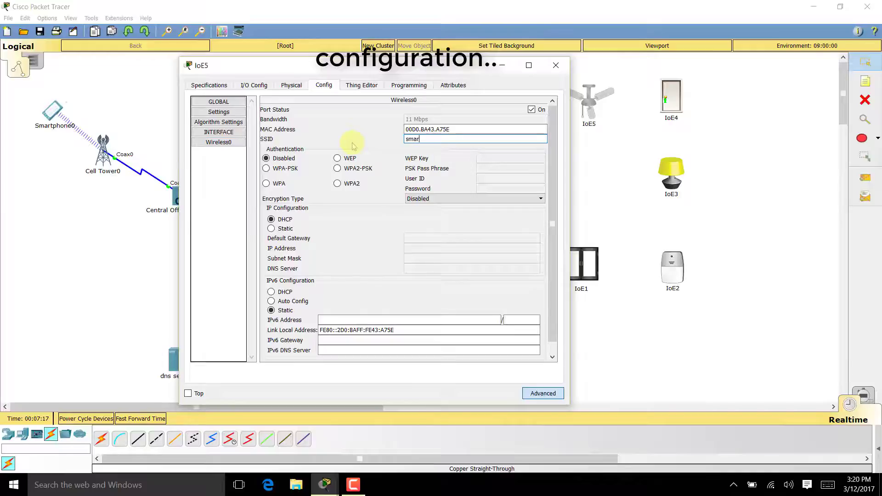
{"action": "left_click", "coordinate": [364, 170]}
{"action": "left_click", "coordinate": [479, 169]}
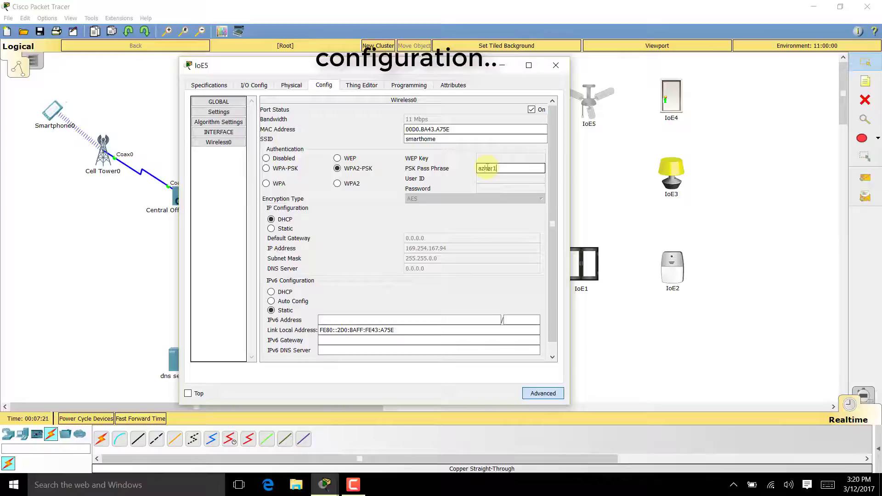
{"action": "type", "text": "azhar123"}
{"action": "left_click", "coordinate": [282, 227]}
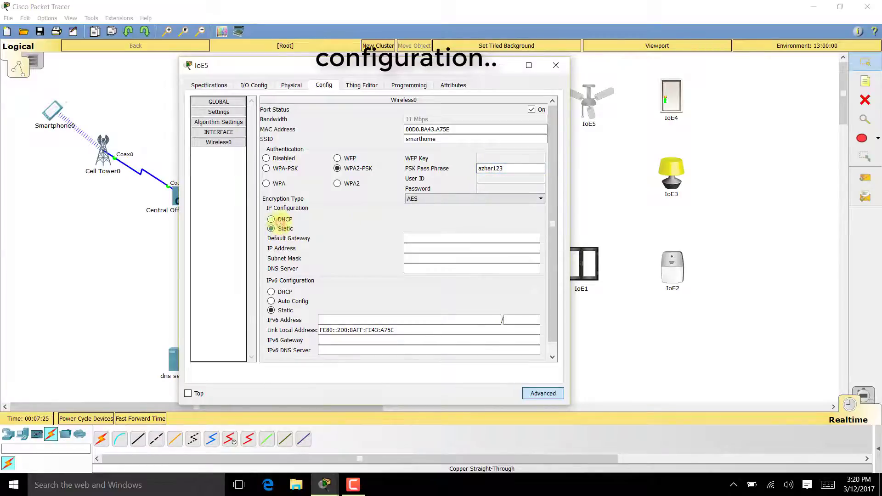
{"action": "left_click", "coordinate": [281, 221]}
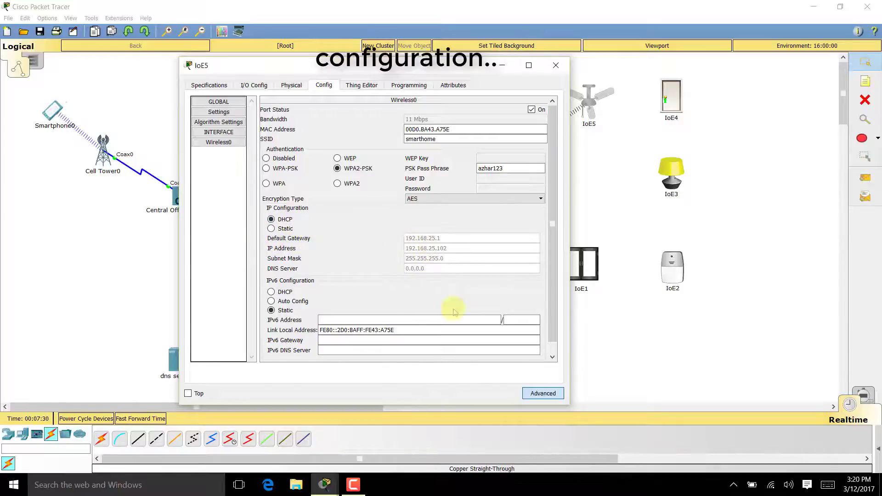
{"action": "left_click", "coordinate": [556, 65]}
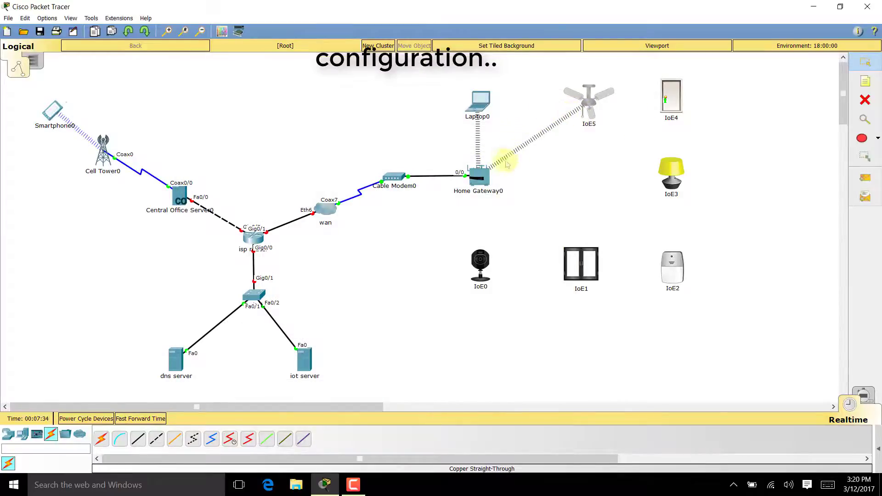
- Swap the IoE4 door's network adapter for the PT-IOE-NM-1W wireless module
{"action": "left_click", "coordinate": [669, 90]}
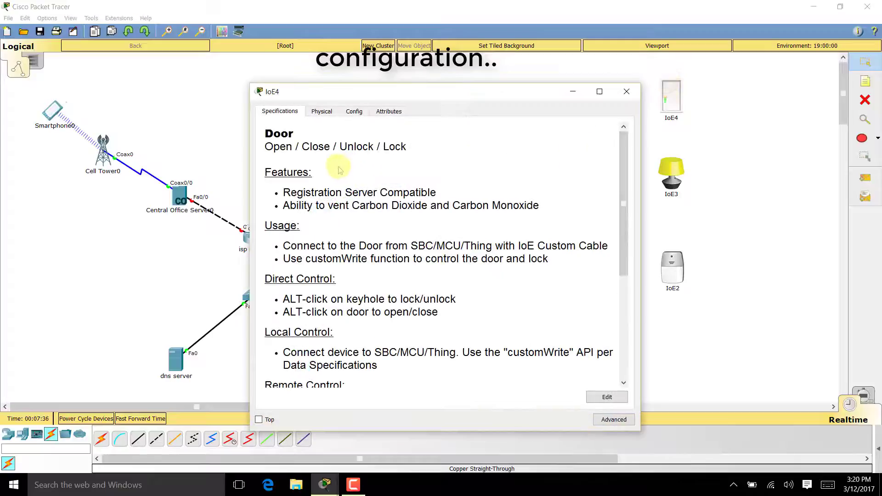
{"action": "left_click_drag", "start_coordinate": [322, 74], "coordinate": [297, 66]}
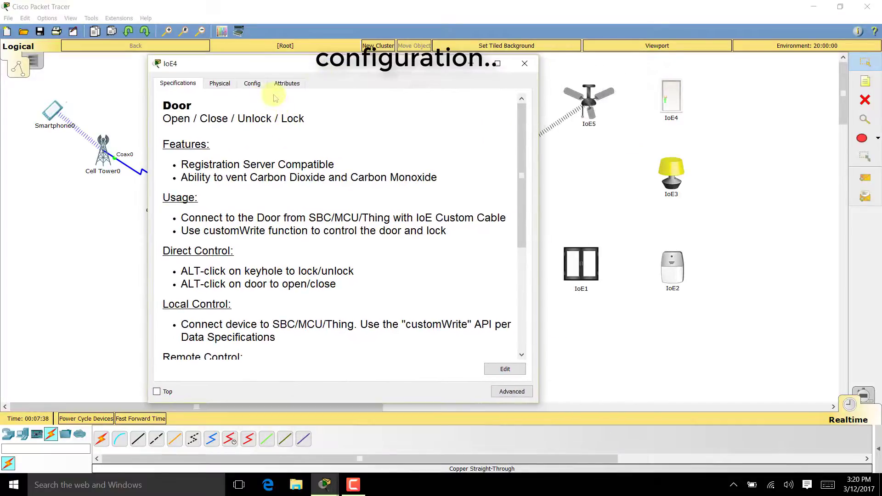
{"action": "left_click", "coordinate": [511, 391]}
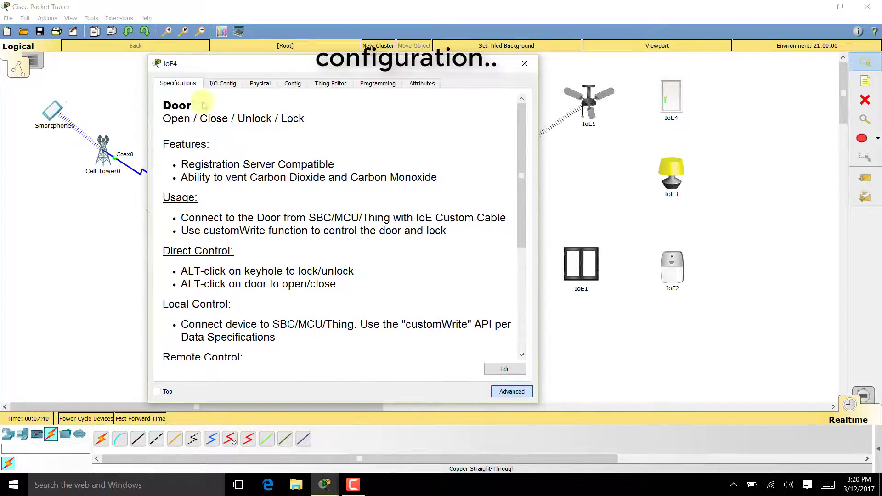
{"action": "left_click", "coordinate": [222, 82]}
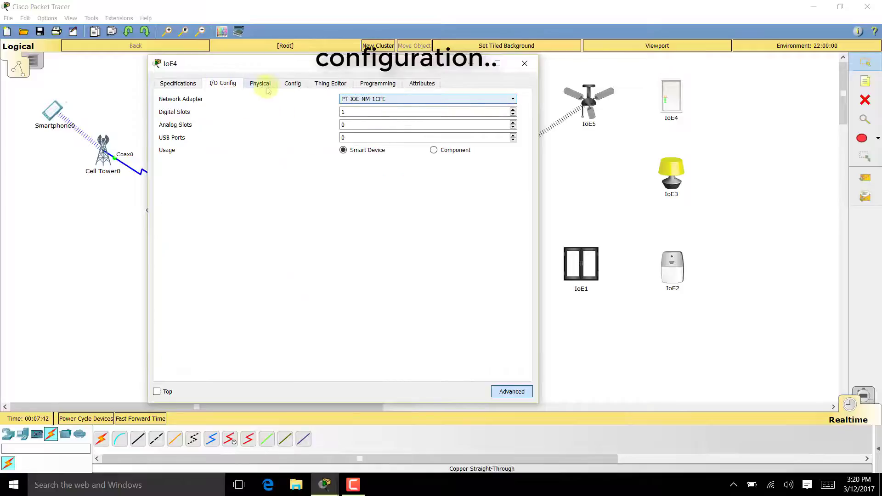
{"action": "left_click", "coordinate": [368, 99]}
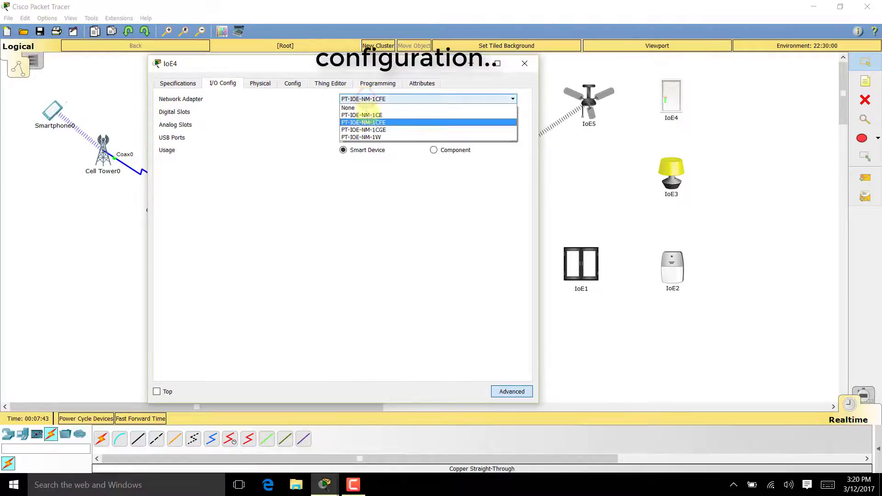
{"action": "left_click", "coordinate": [369, 137]}
- Set IoE4's Wireless0 to SSID smarthome, WPA2-PSK with the passphrase, and DHCP
{"action": "left_click", "coordinate": [292, 83]}
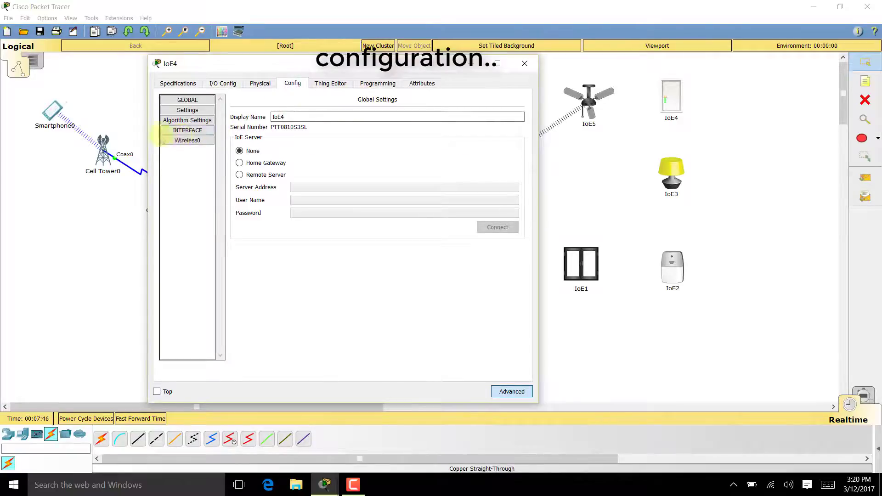
{"action": "left_click", "coordinate": [187, 140]}
{"action": "left_click_drag", "start_coordinate": [418, 137], "coordinate": [338, 135]}
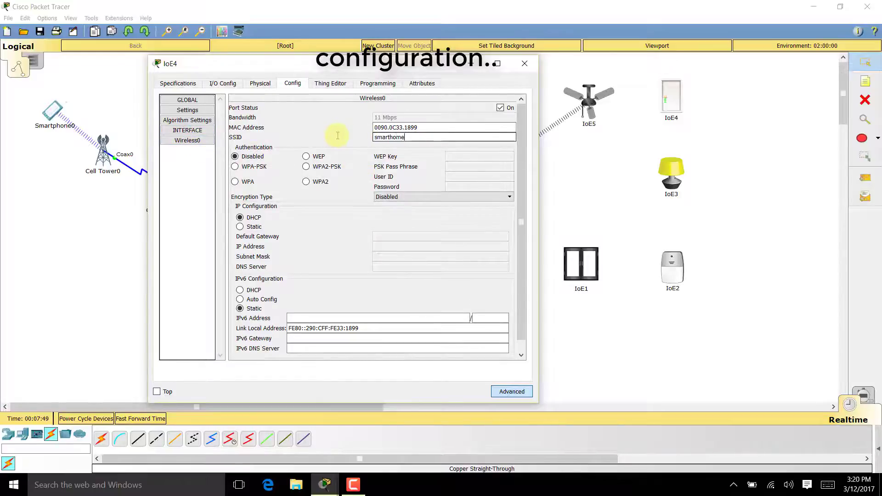
{"action": "type", "text": "smarthome"}
{"action": "left_click", "coordinate": [325, 166]}
{"action": "left_click", "coordinate": [492, 167]}
{"action": "type", "text": "a"}
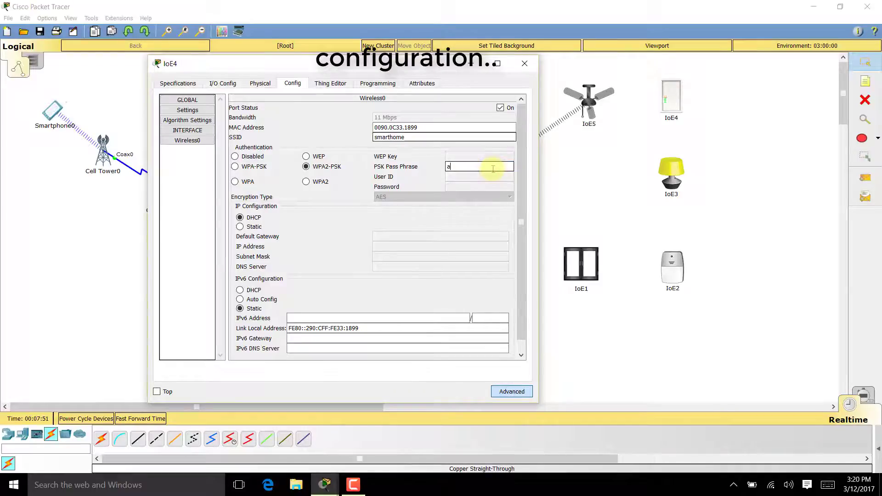
{"action": "type", "text": "zhar13"}
{"action": "key", "text": "BackSpace"}
{"action": "type", "text": "24"}
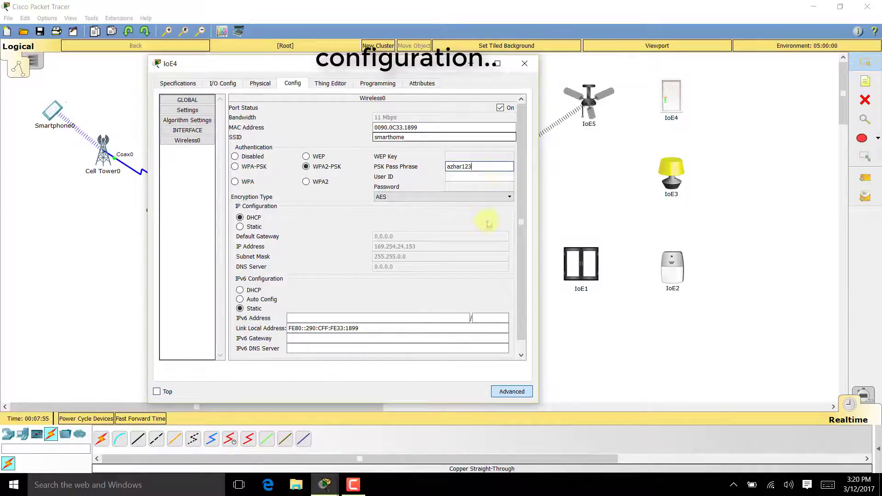
{"action": "left_click", "coordinate": [240, 226]}
{"action": "left_click", "coordinate": [255, 218]}
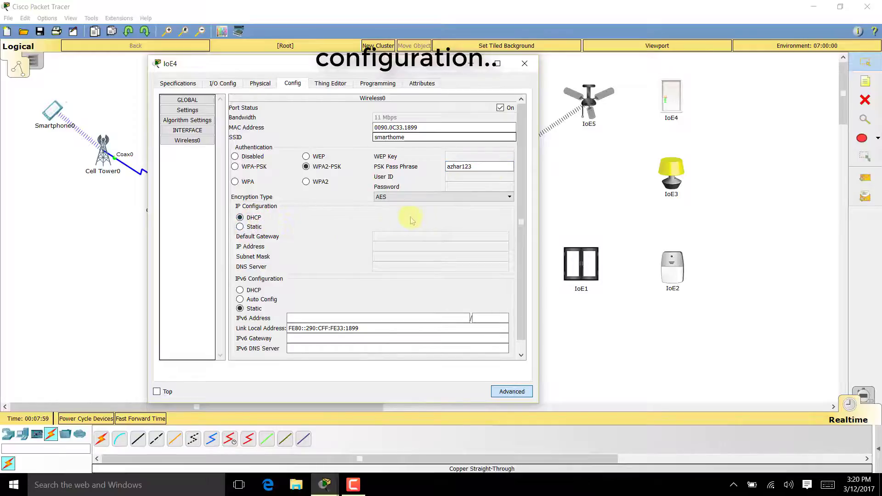
{"action": "left_click", "coordinate": [524, 64]}
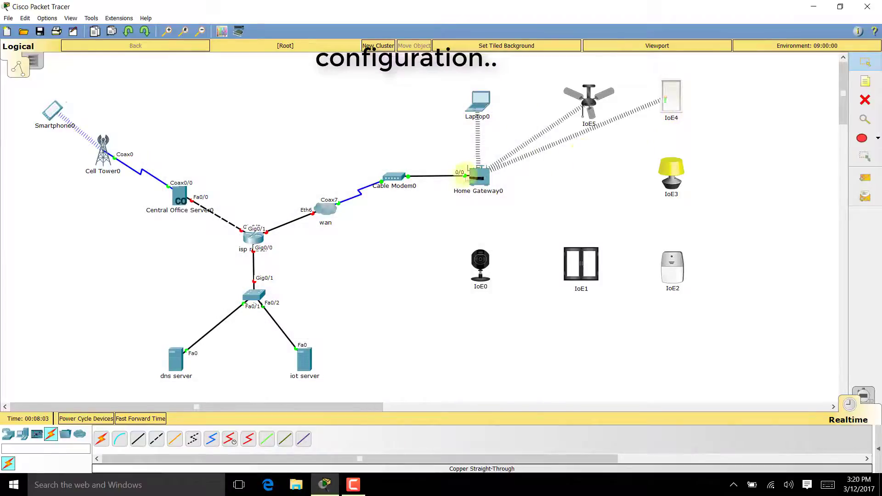
- Swap the IoE3 lamp's network adapter for the PT-IOE-NM-1W wireless module
{"action": "left_click", "coordinate": [671, 169]}
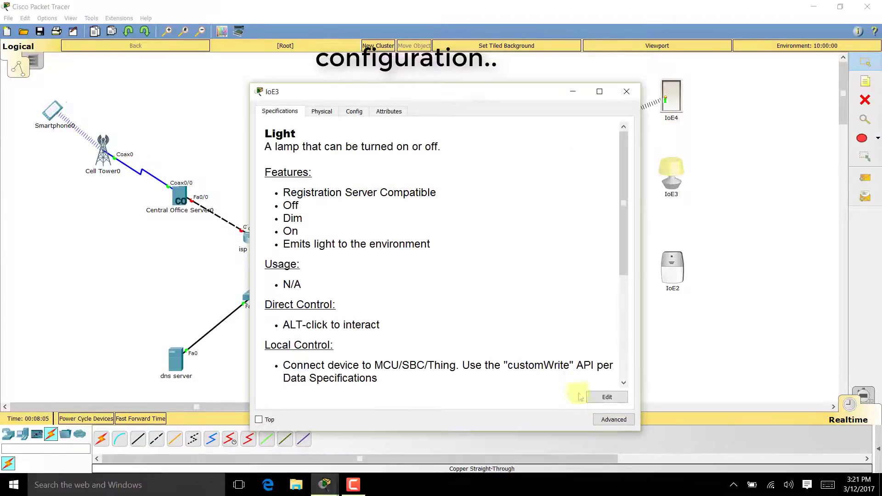
{"action": "left_click", "coordinate": [605, 420]}
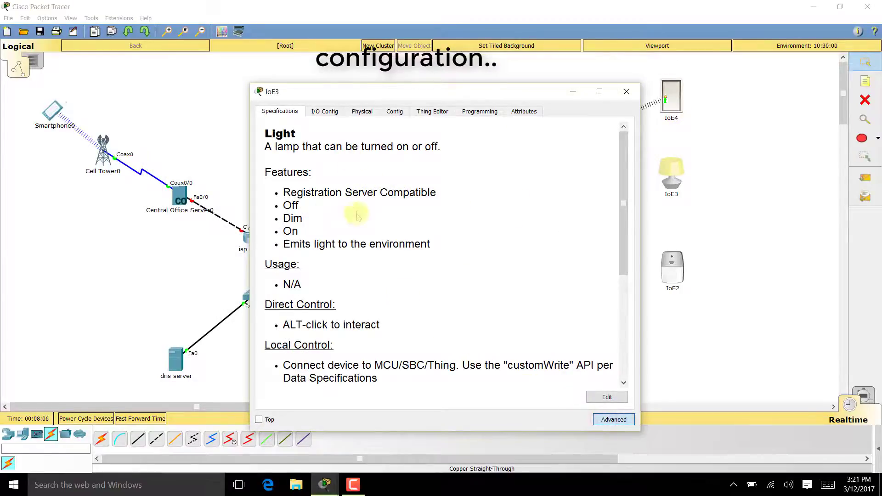
{"action": "left_click", "coordinate": [339, 112]}
{"action": "left_click_drag", "start_coordinate": [391, 95], "coordinate": [338, 94]}
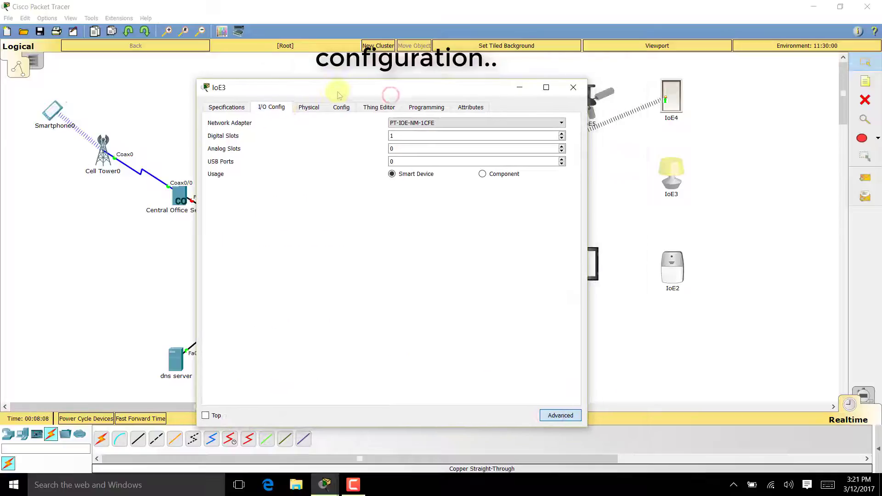
{"action": "left_click", "coordinate": [399, 123]}
{"action": "left_click", "coordinate": [403, 156]}
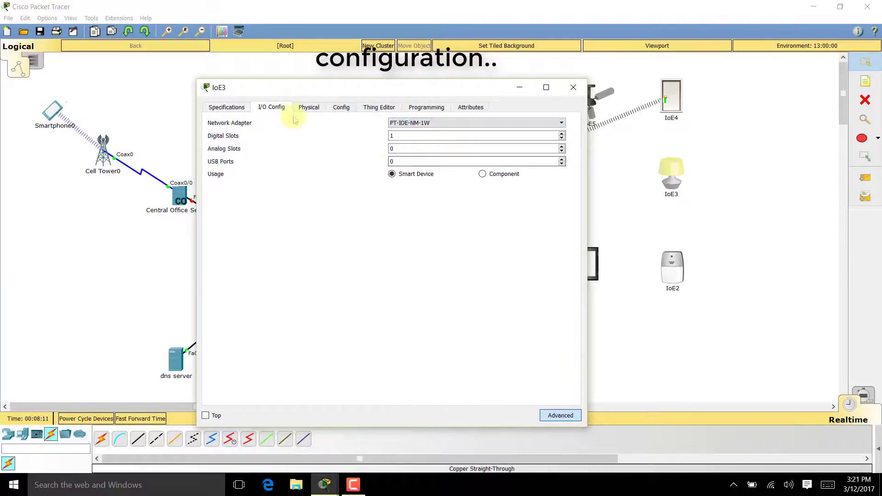
- Set IoE3's Wireless0 to SSID smarthome, WPA2-PSK with the passphrase, and DHCP
{"action": "left_click", "coordinate": [341, 107]}
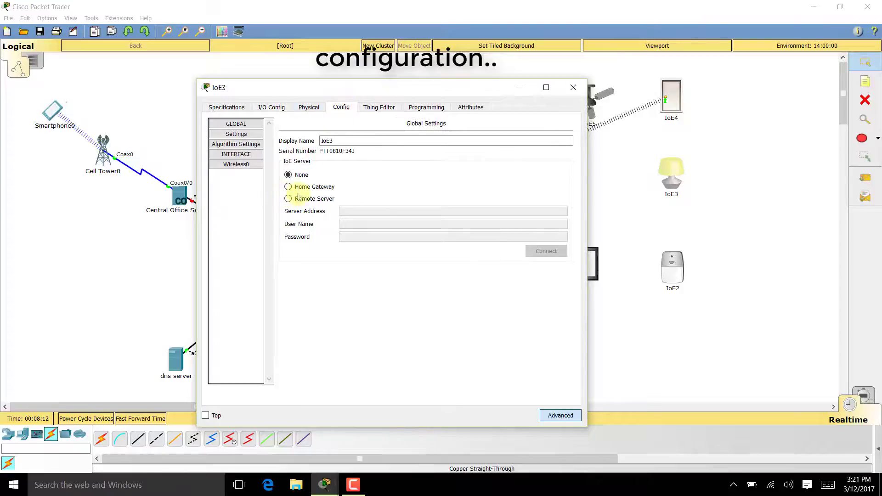
{"action": "left_click", "coordinate": [248, 165]}
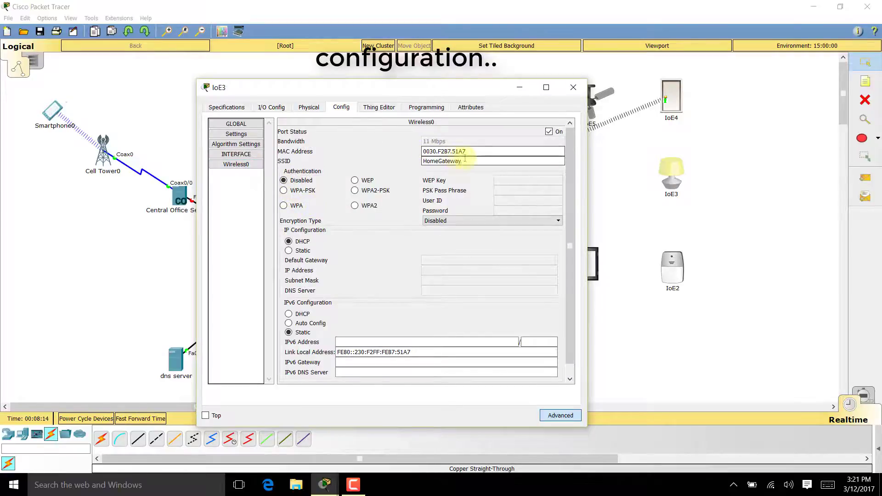
{"action": "left_click_drag", "start_coordinate": [468, 161], "coordinate": [369, 164]}
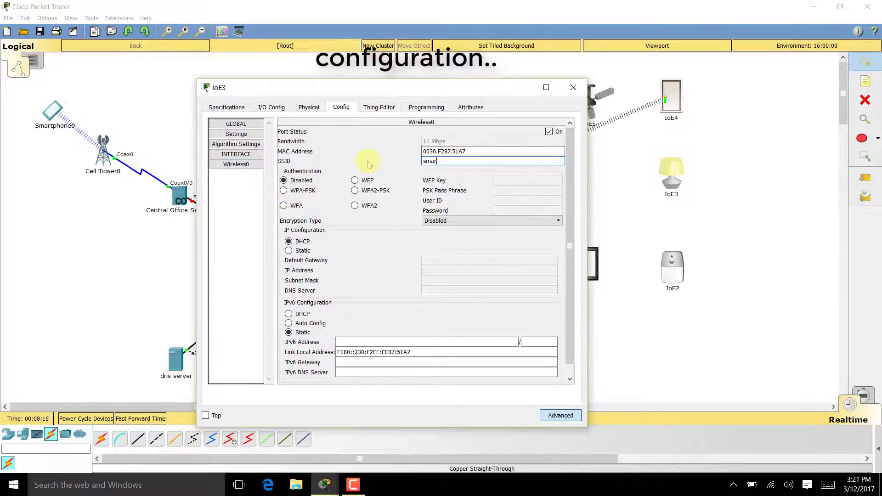
{"action": "left_click", "coordinate": [381, 191]}
{"action": "type", "text": "azhar"}
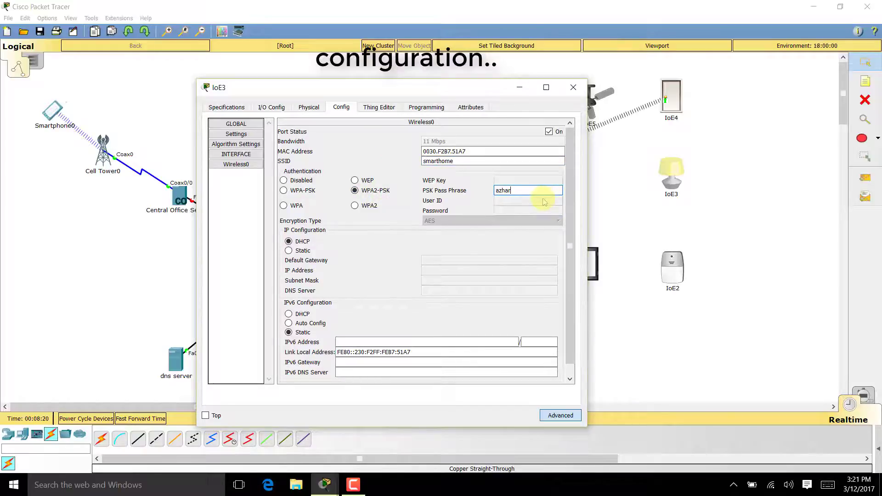
{"action": "type", "text": "123"}
{"action": "left_click", "coordinate": [302, 242]}
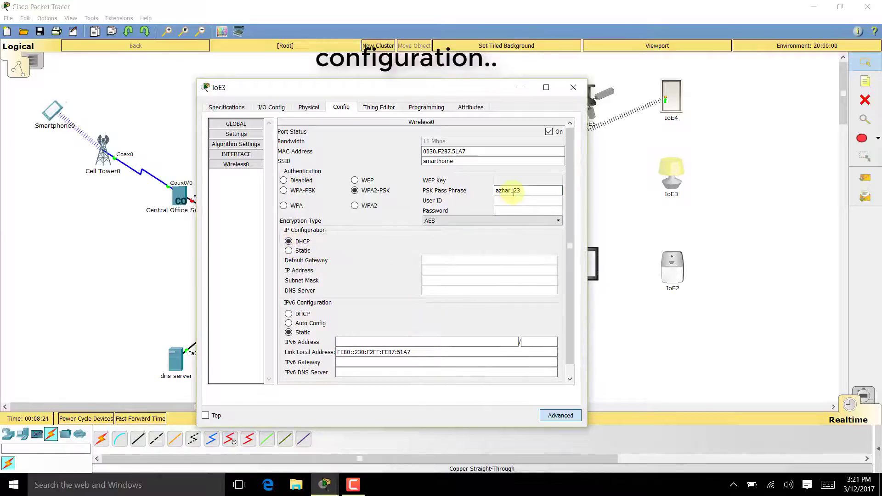
{"action": "left_click", "coordinate": [572, 88]}
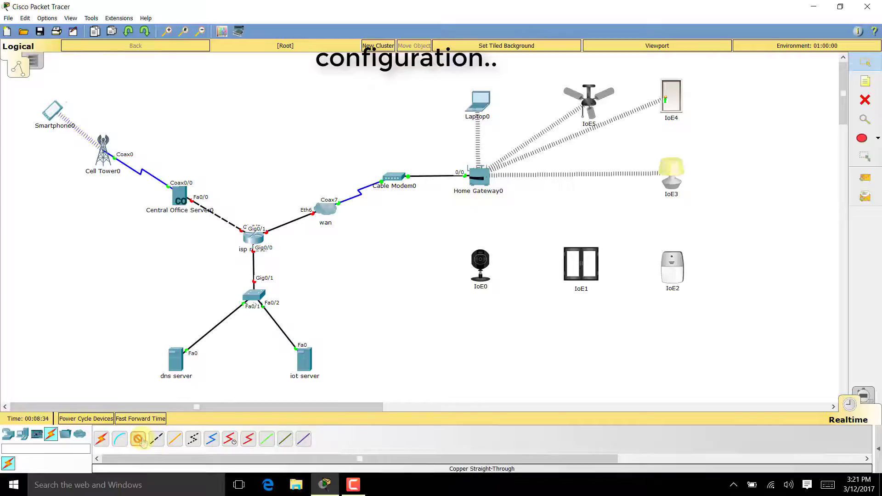
- Cable Home Gateway0's Ethernet ports to Fa0 on the IoE2 siren and IoE1 with copper straight-through
{"action": "left_click", "coordinate": [477, 177]}
{"action": "left_click", "coordinate": [516, 187]}
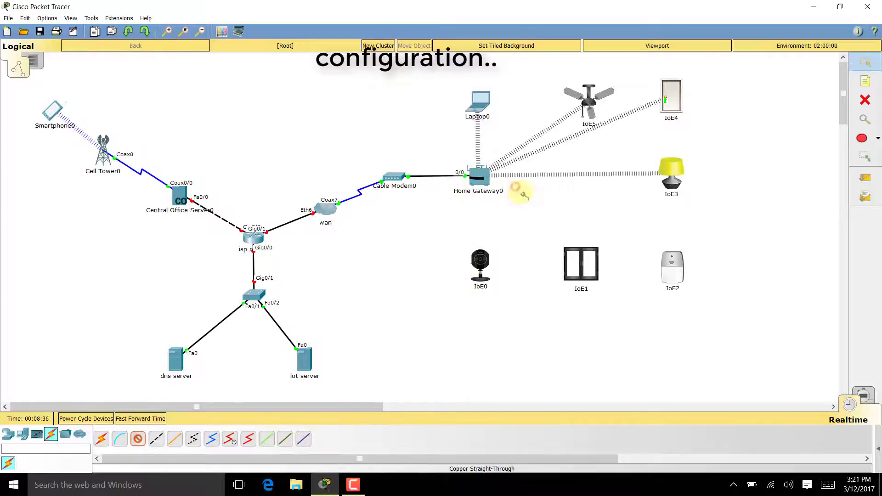
{"action": "left_click", "coordinate": [671, 257]}
{"action": "left_click", "coordinate": [679, 259]}
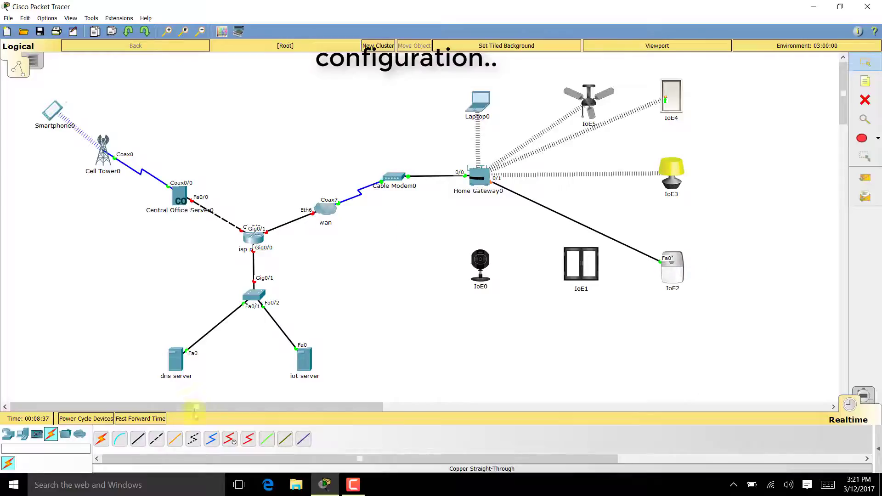
{"action": "left_click", "coordinate": [138, 438]}
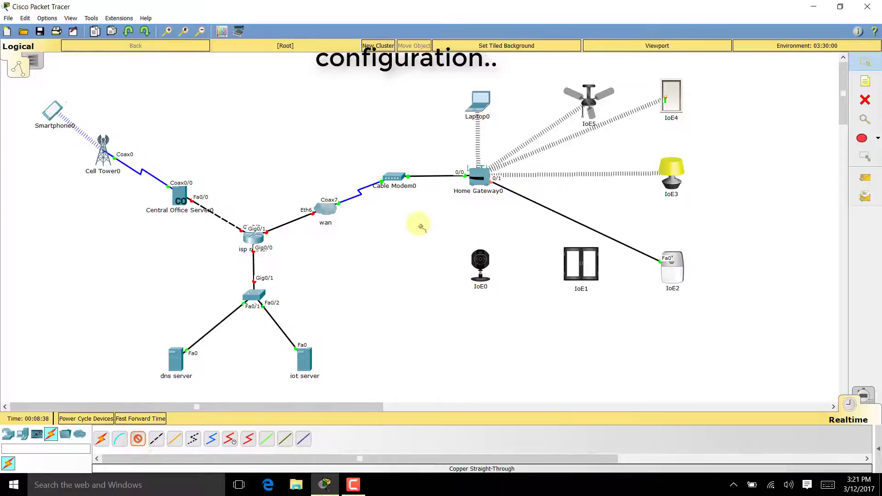
{"action": "left_click", "coordinate": [492, 189]}
{"action": "left_click", "coordinate": [524, 205]}
{"action": "left_click", "coordinate": [581, 264]}
{"action": "left_click", "coordinate": [606, 270]}
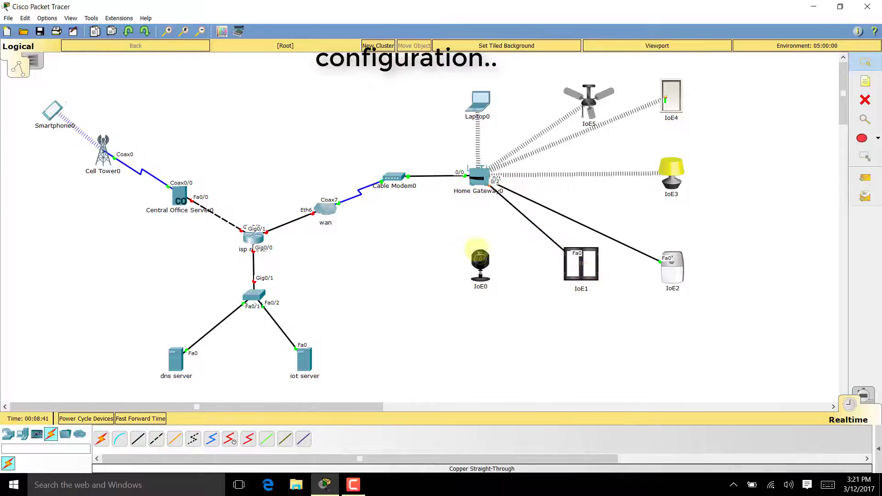
- Cable Home Gateway0 port 0/3 to the IoE0 camera's Fa0, then open IoE2's settings
{"action": "left_click", "coordinate": [138, 439]}
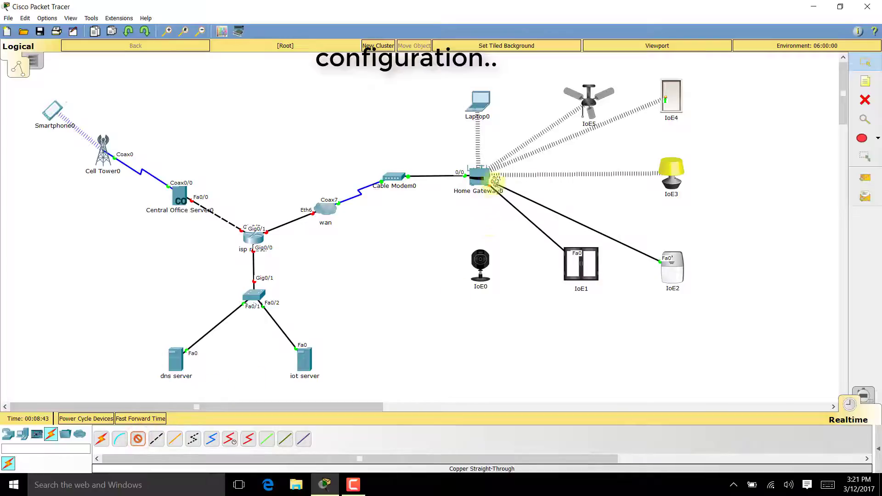
{"action": "left_click", "coordinate": [494, 182]}
{"action": "left_click", "coordinate": [503, 182]}
{"action": "left_click", "coordinate": [482, 259]}
{"action": "left_click", "coordinate": [500, 266]}
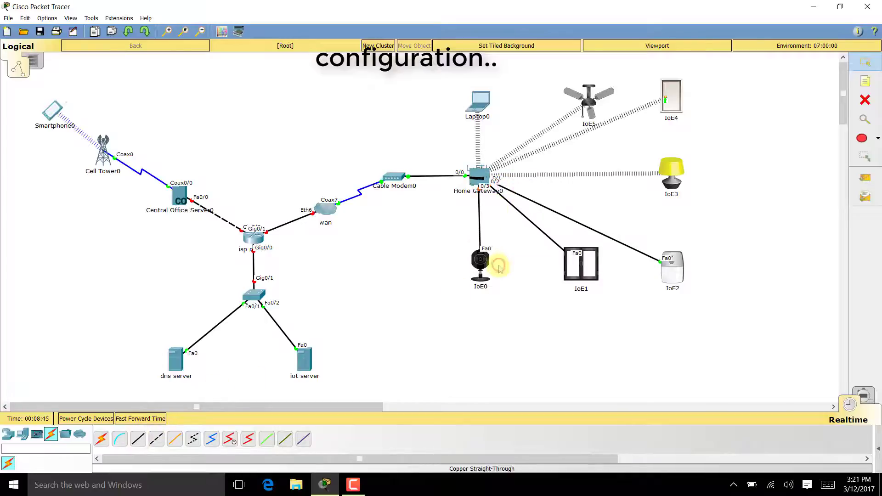
{"action": "left_click", "coordinate": [672, 269]}
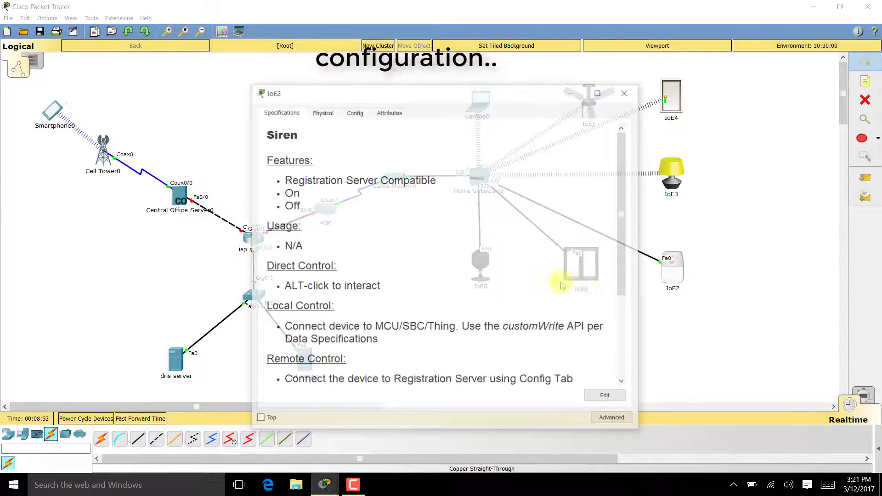
- Set the IoE2 siren's FastEthernet0 to DHCP, renew the address, and advance the simulation clock
{"action": "left_click", "coordinate": [603, 418]}
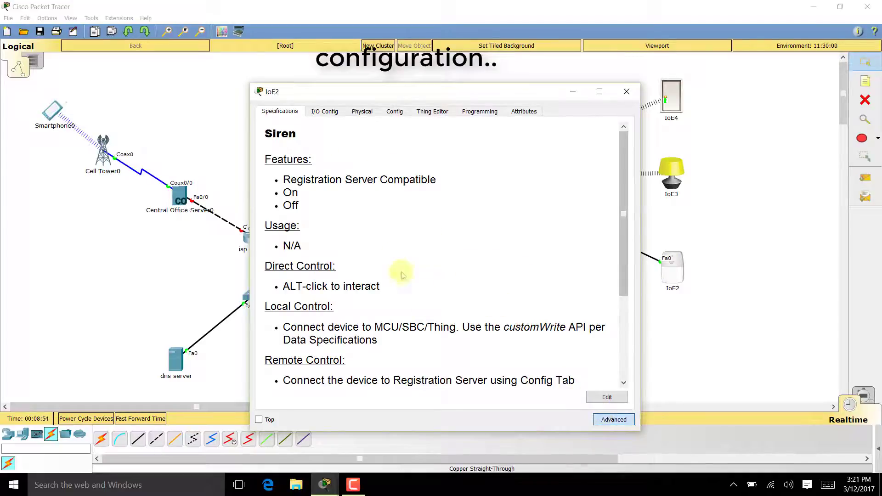
{"action": "left_click", "coordinate": [383, 112]}
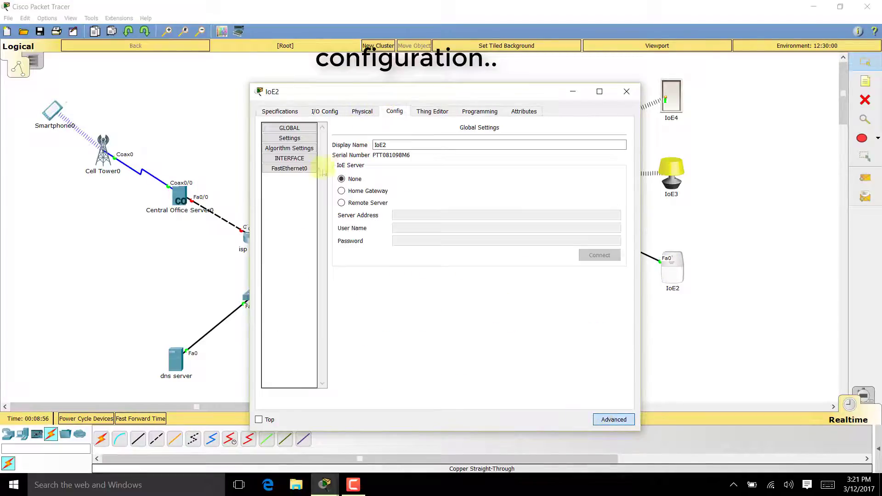
{"action": "left_click", "coordinate": [291, 169]}
{"action": "left_click", "coordinate": [354, 185]}
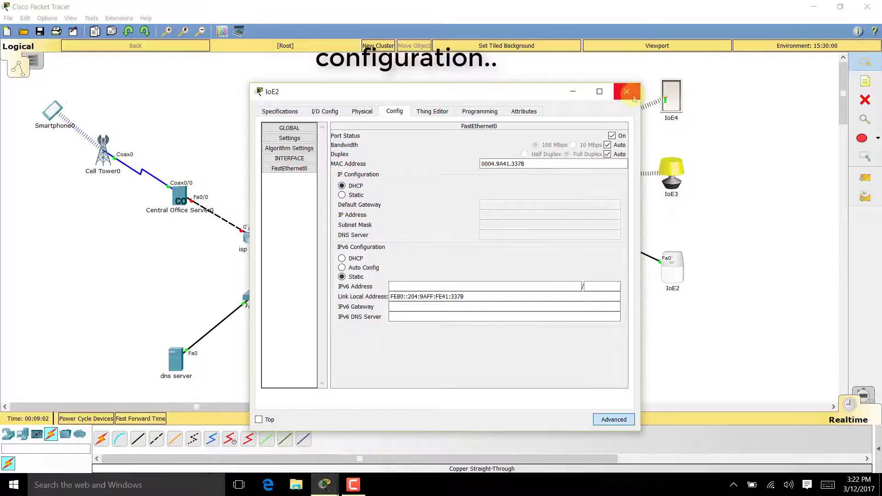
{"action": "left_click_drag", "start_coordinate": [544, 96], "coordinate": [415, 91]}
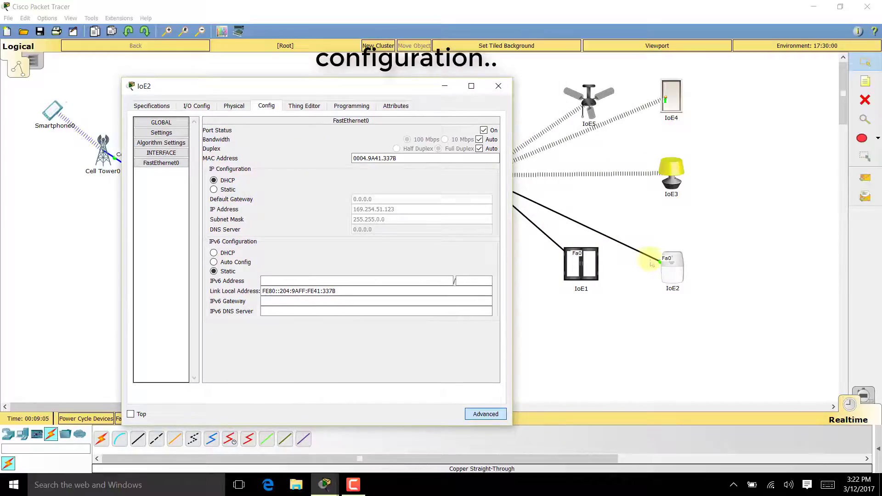
{"action": "left_click", "coordinate": [247, 189]}
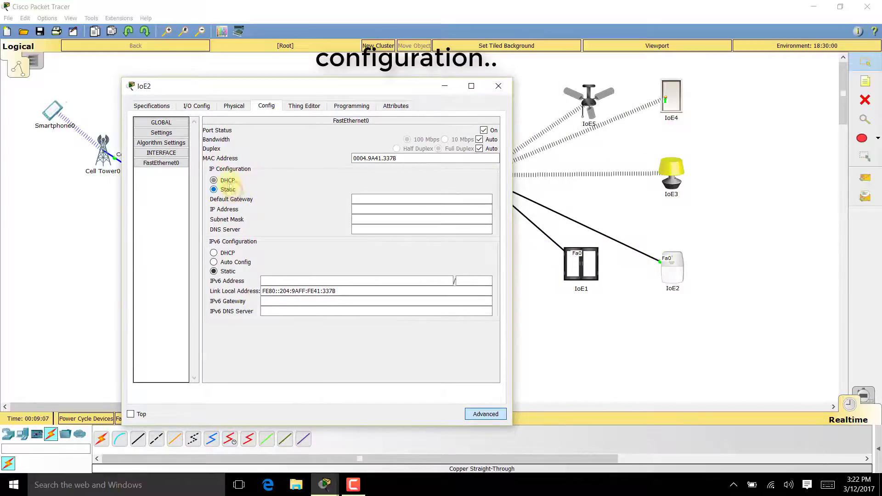
{"action": "left_click", "coordinate": [248, 181]}
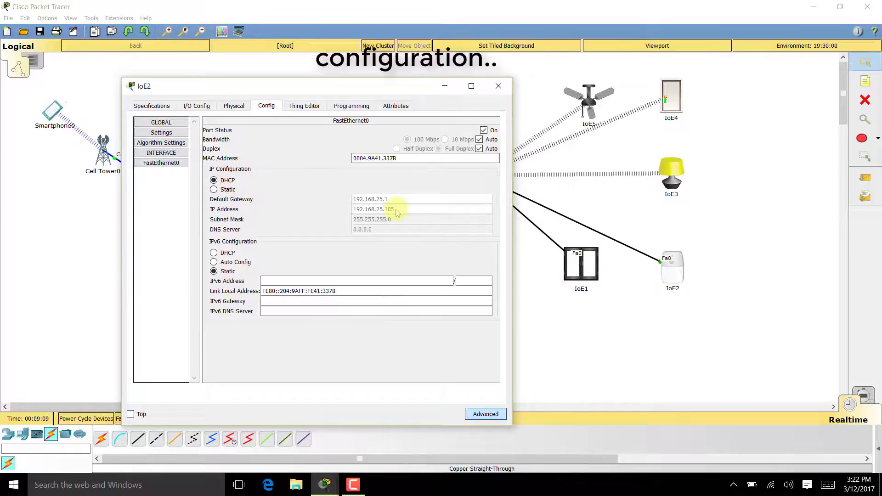
{"action": "left_click", "coordinate": [498, 86]}
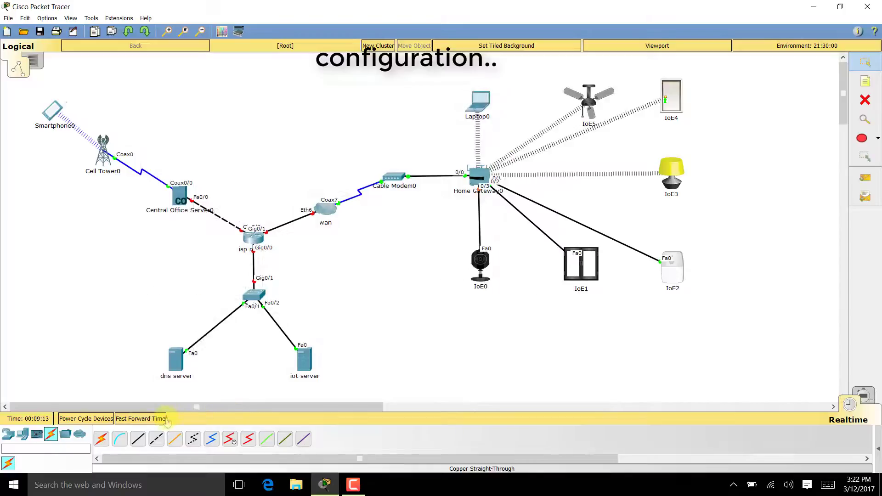
{"action": "left_click", "coordinate": [160, 419]}
- Switch the IoE1 window's FastEthernet0 to DHCP
{"action": "left_click", "coordinate": [581, 266]}
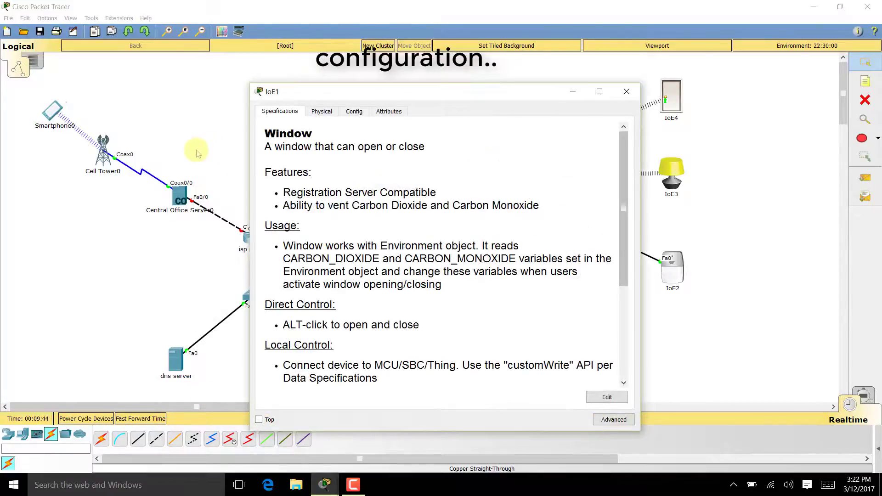
{"action": "left_click", "coordinate": [354, 111]}
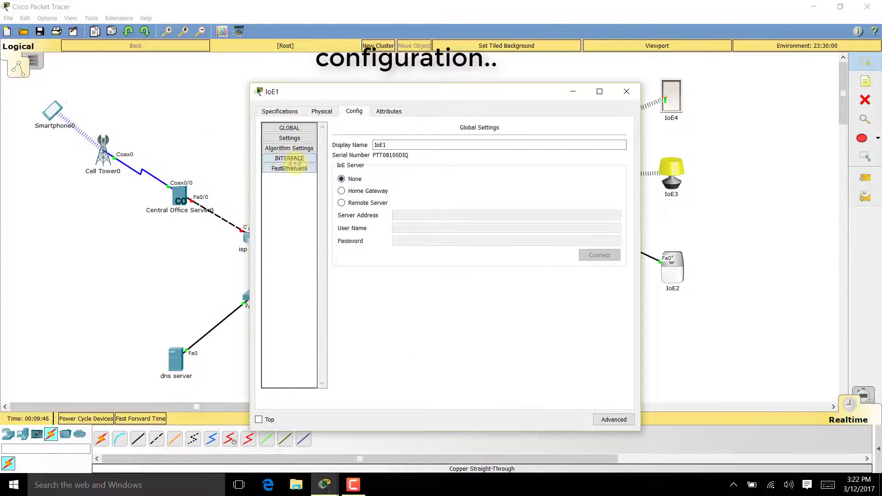
{"action": "left_click", "coordinate": [290, 168]}
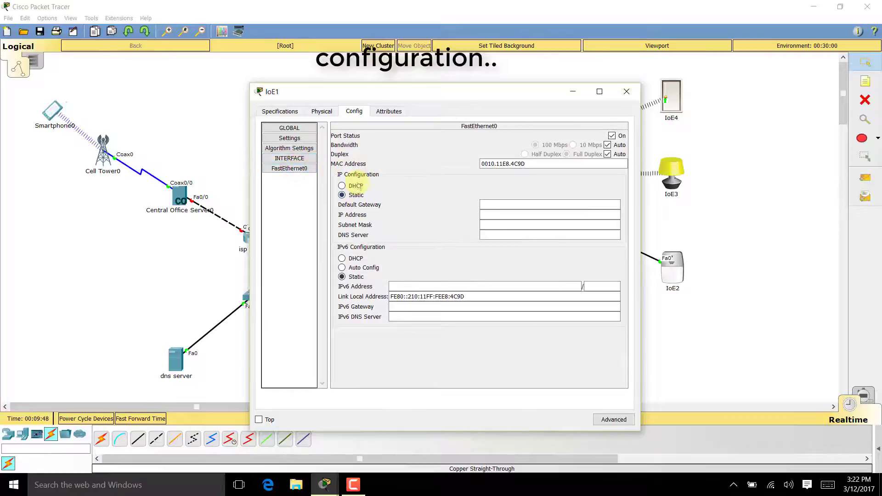
{"action": "left_click", "coordinate": [357, 186]}
{"action": "left_click_drag", "start_coordinate": [483, 94], "coordinate": [266, 92]}
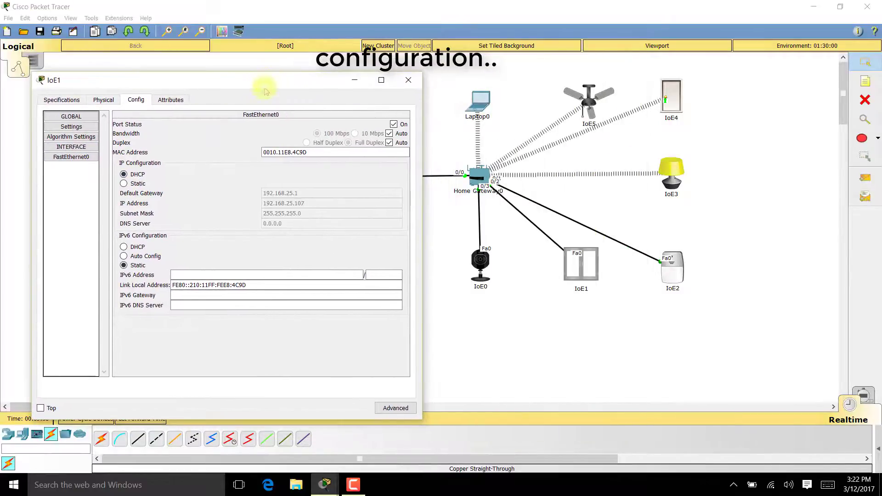
{"action": "left_click", "coordinate": [408, 80]}
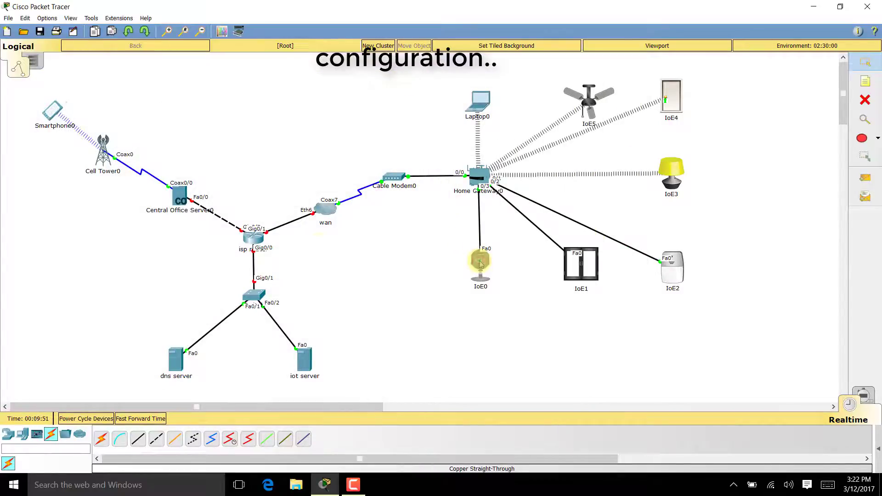
- Switch the IoE0 webcam's FastEthernet0 to DHCP, obtaining 192.168.25.109 with gateway 192.168.25.1
{"action": "left_click", "coordinate": [480, 264]}
{"action": "left_click_drag", "start_coordinate": [349, 92], "coordinate": [213, 63]}
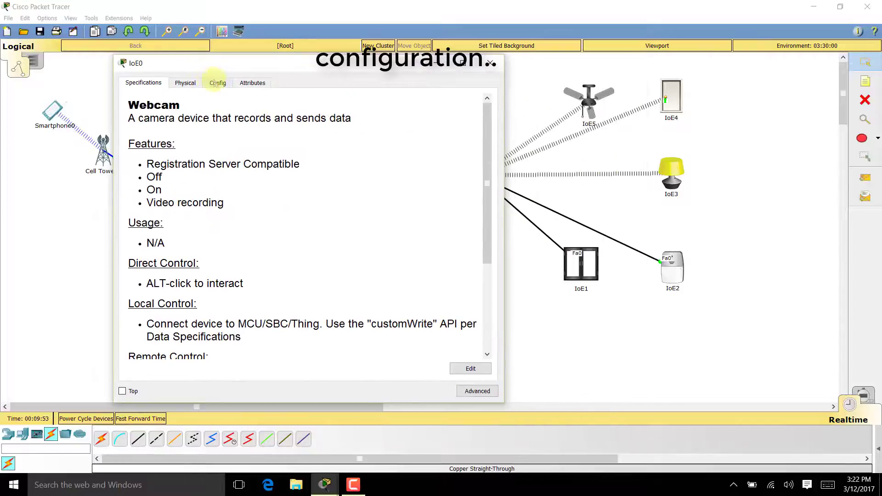
{"action": "left_click", "coordinate": [217, 83]}
{"action": "left_click", "coordinate": [159, 142]}
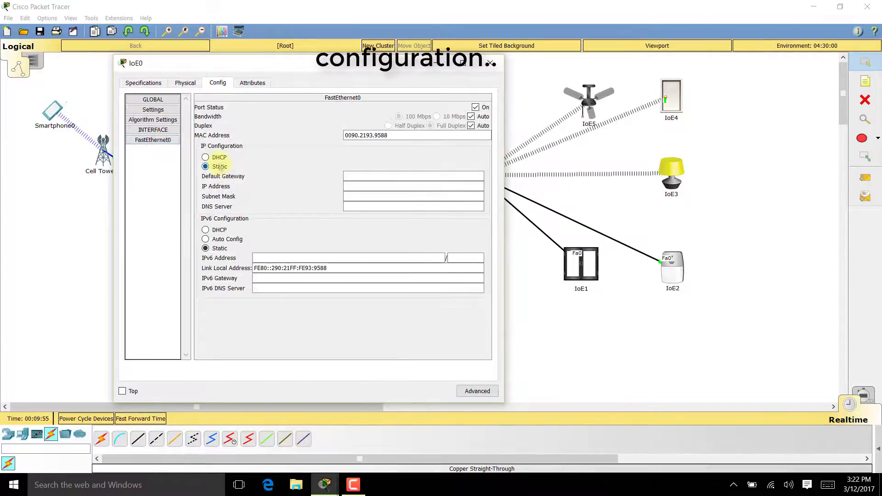
{"action": "left_click", "coordinate": [218, 157]}
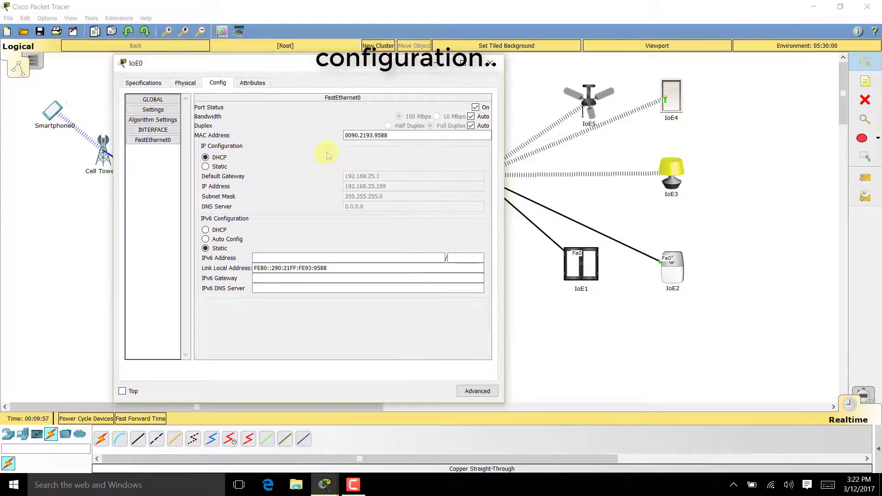
{"action": "left_click", "coordinate": [490, 64]}
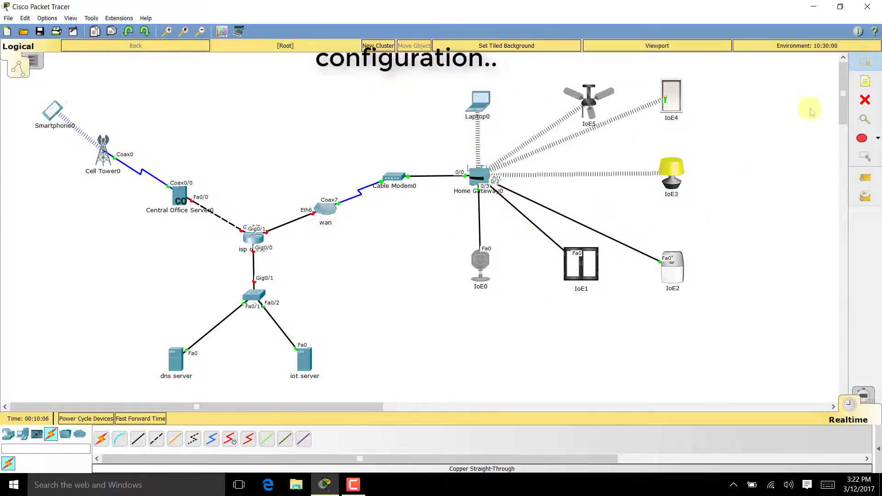
- Draw a filled light cyan rectangle around the home devices
{"action": "left_click", "coordinate": [866, 142]}
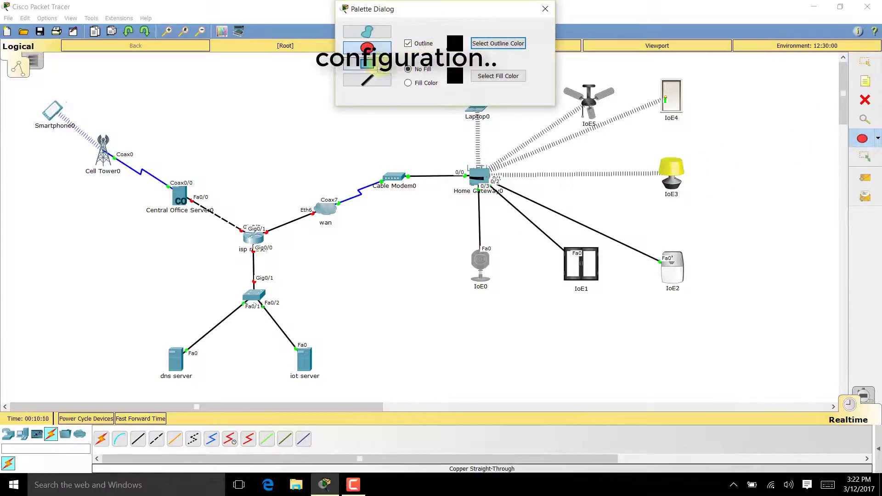
{"action": "left_click", "coordinate": [367, 63]}
{"action": "left_click", "coordinate": [408, 83]}
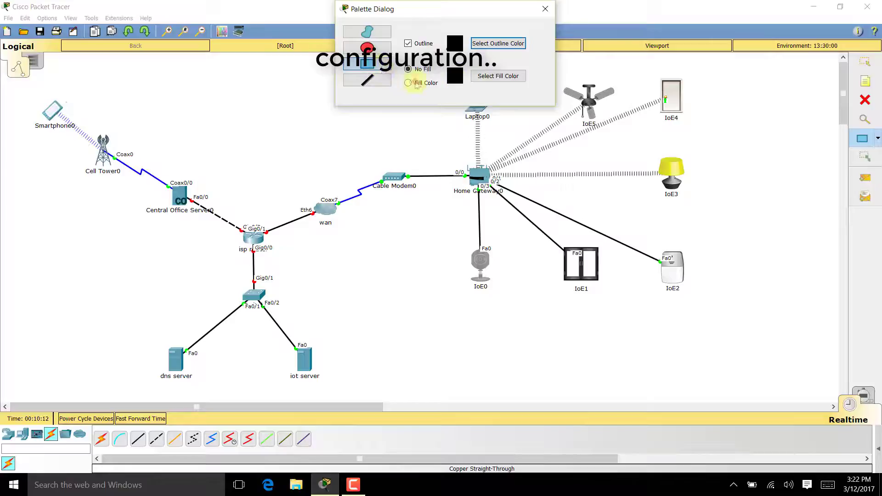
{"action": "left_click", "coordinate": [494, 76]}
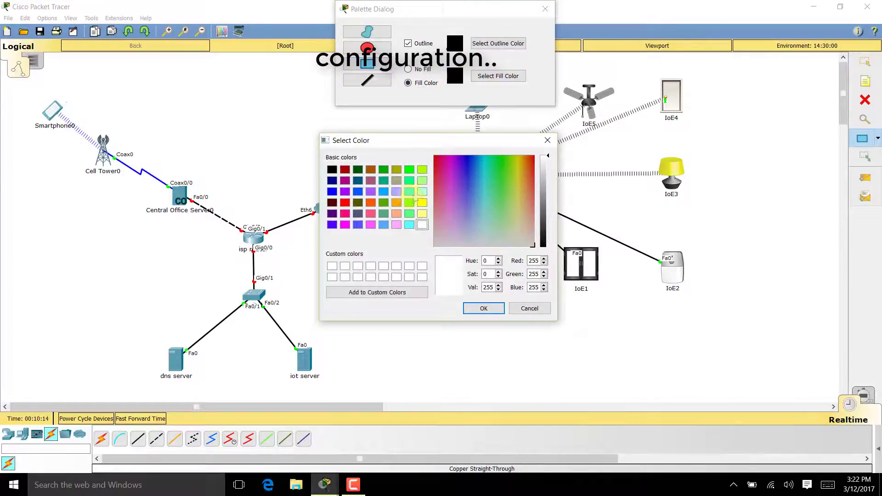
{"action": "left_click", "coordinate": [421, 191]}
{"action": "left_click", "coordinate": [482, 309]}
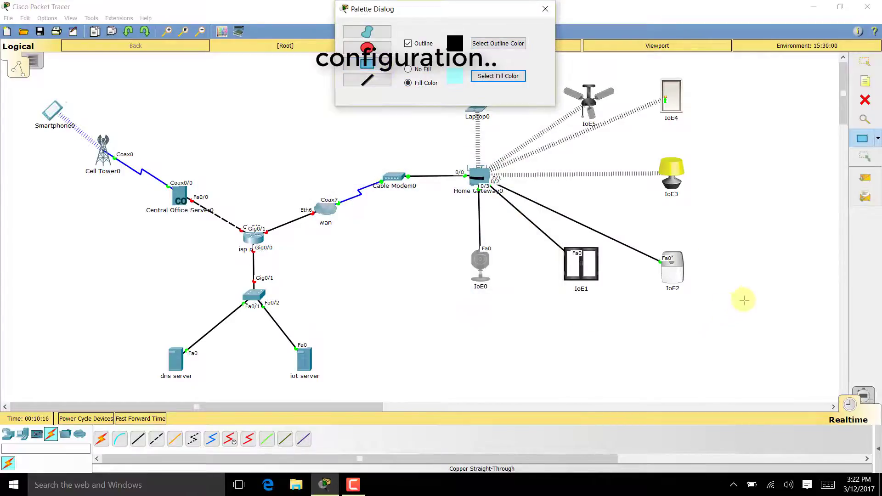
{"action": "left_click_drag", "start_coordinate": [496, 10], "coordinate": [284, 20]}
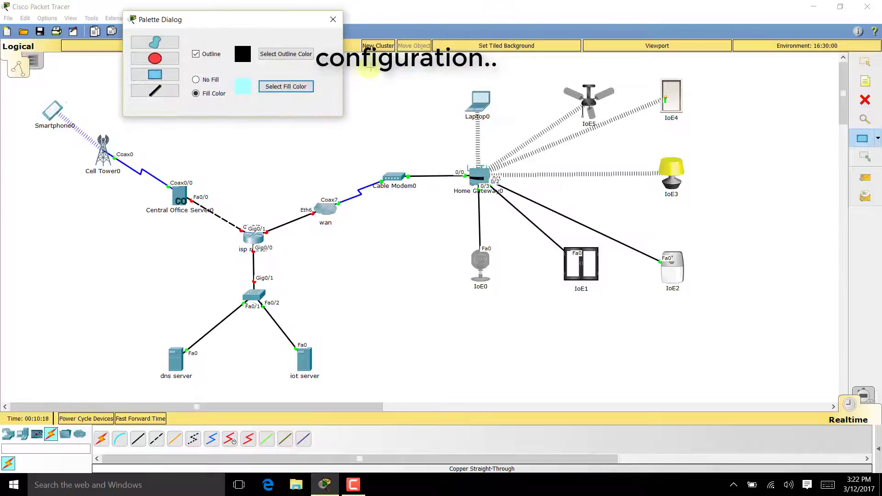
{"action": "left_click_drag", "start_coordinate": [383, 66], "coordinate": [754, 316]}
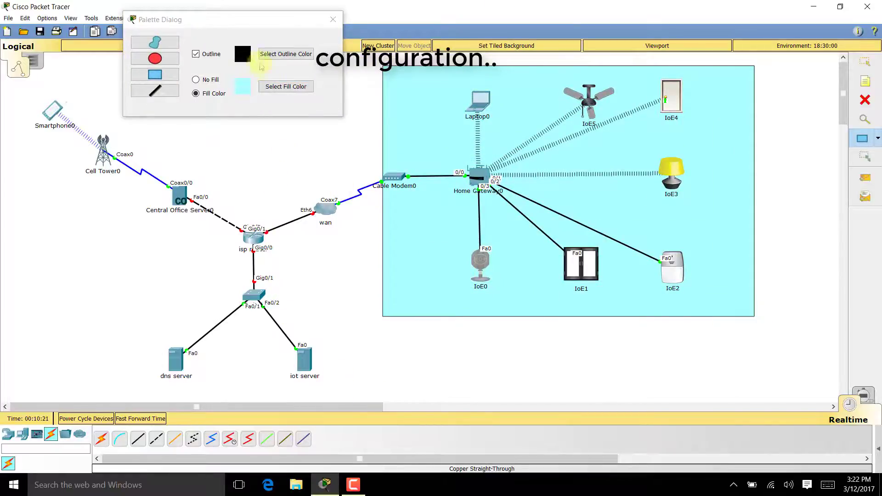
- Draw a light yellow rectangle around the dns and iot servers
{"action": "left_click", "coordinate": [286, 87]}
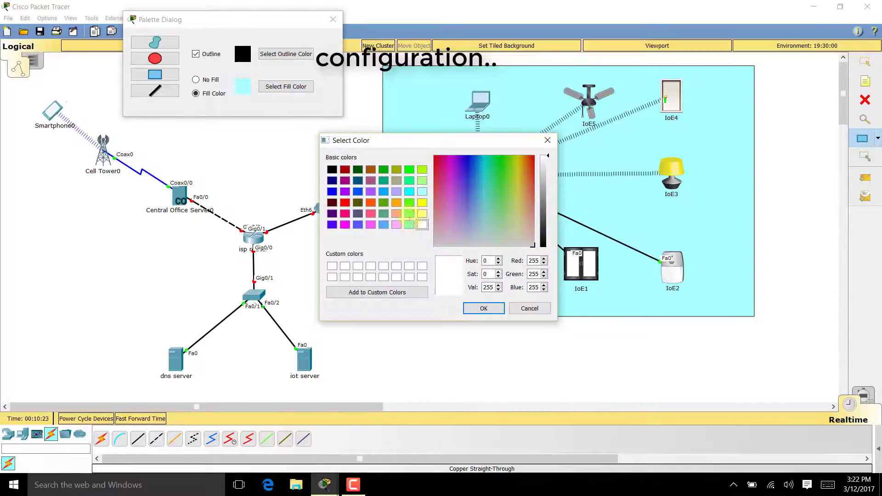
{"action": "left_click", "coordinate": [409, 214]}
{"action": "left_click", "coordinate": [422, 213]}
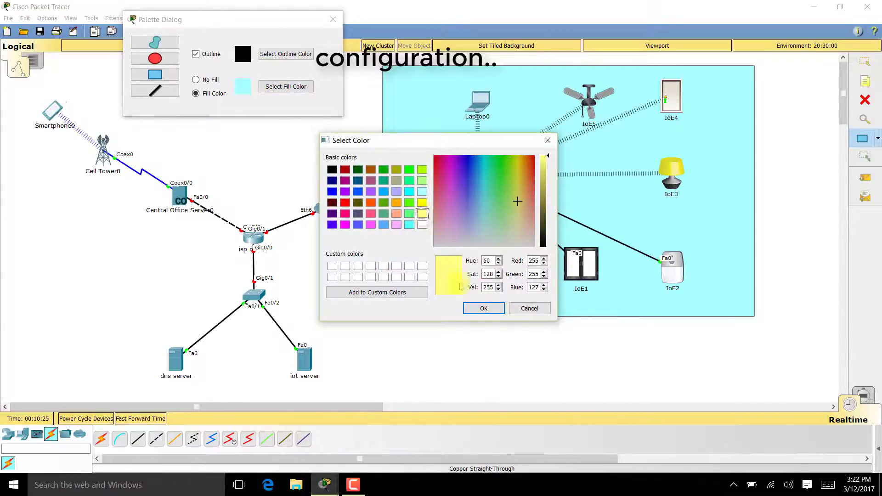
{"action": "left_click", "coordinate": [478, 309]}
{"action": "left_click_drag", "start_coordinate": [356, 400], "coordinate": [95, 329]}
- Draw a light green rectangle around Smartphone0 and Cell Tower0
{"action": "left_click", "coordinate": [269, 90]}
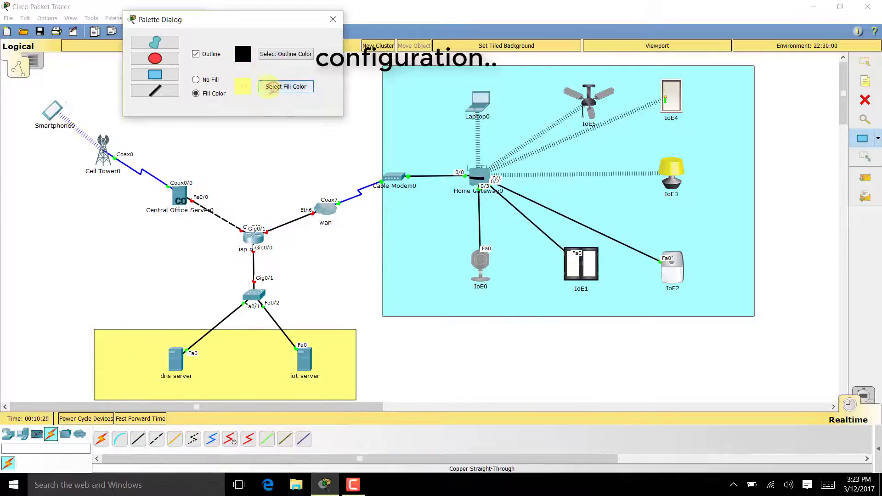
{"action": "left_click", "coordinate": [409, 191]}
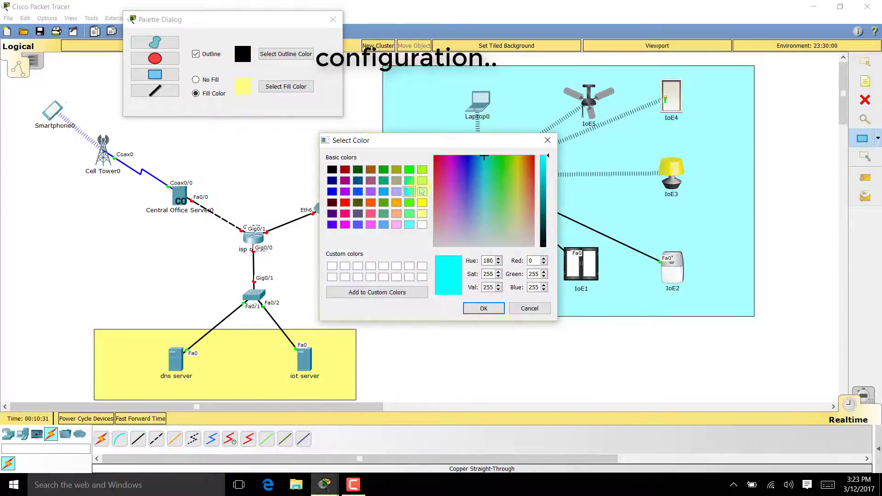
{"action": "left_click", "coordinate": [421, 181]}
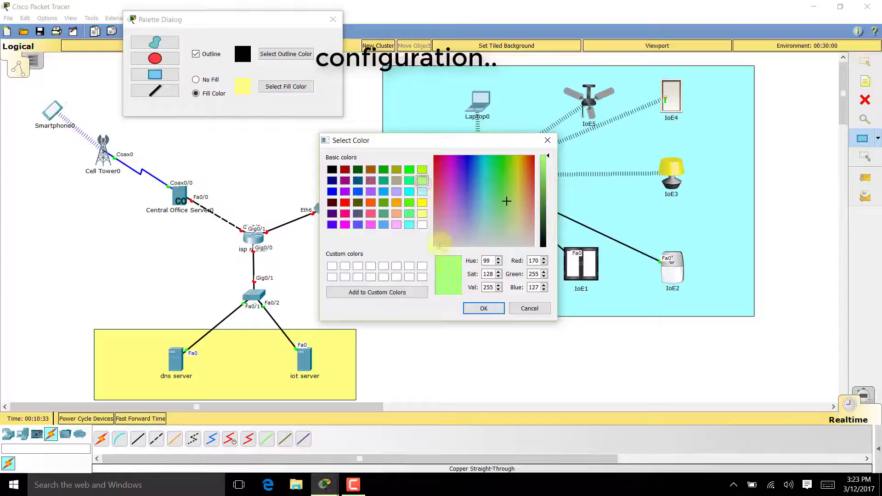
{"action": "left_click", "coordinate": [483, 308]}
{"action": "left_click_drag", "start_coordinate": [138, 231], "coordinate": [1, 89]}
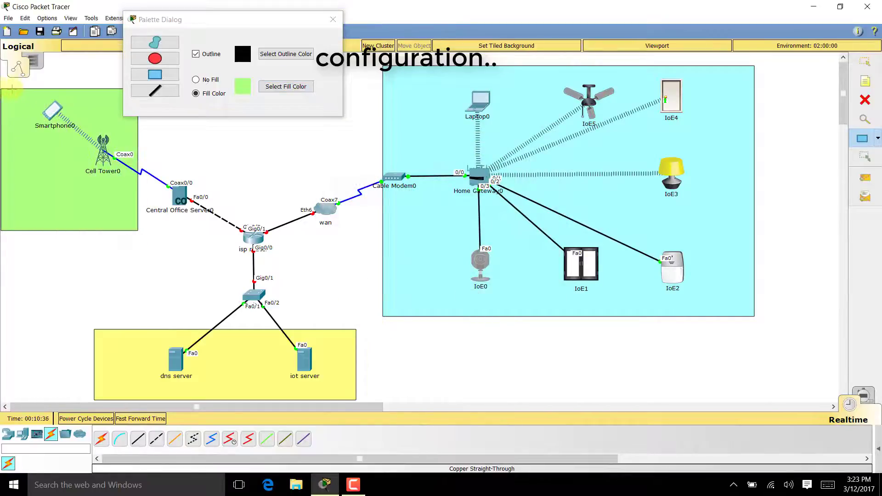
{"action": "left_click", "coordinate": [333, 20]}
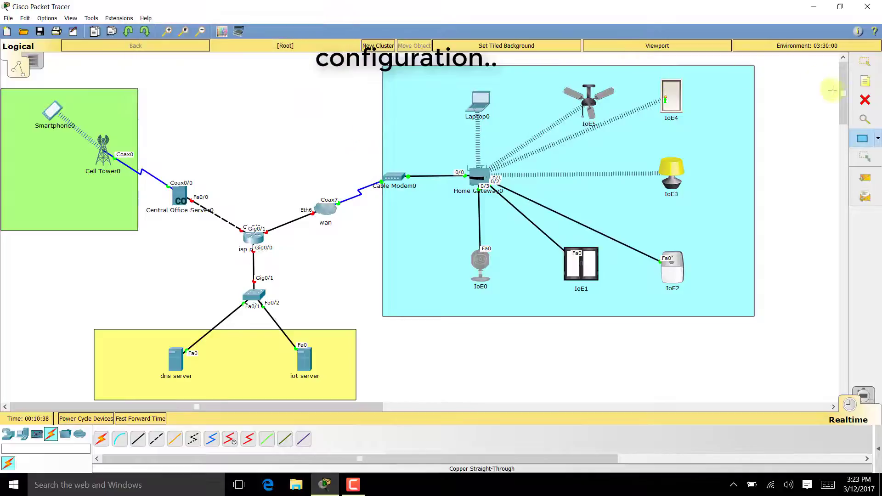
- Place notes 'home network', 'isp servers' and 'street network' in the cyan, yellow and green areas
{"action": "left_click", "coordinate": [865, 81]}
{"action": "left_click", "coordinate": [407, 87]}
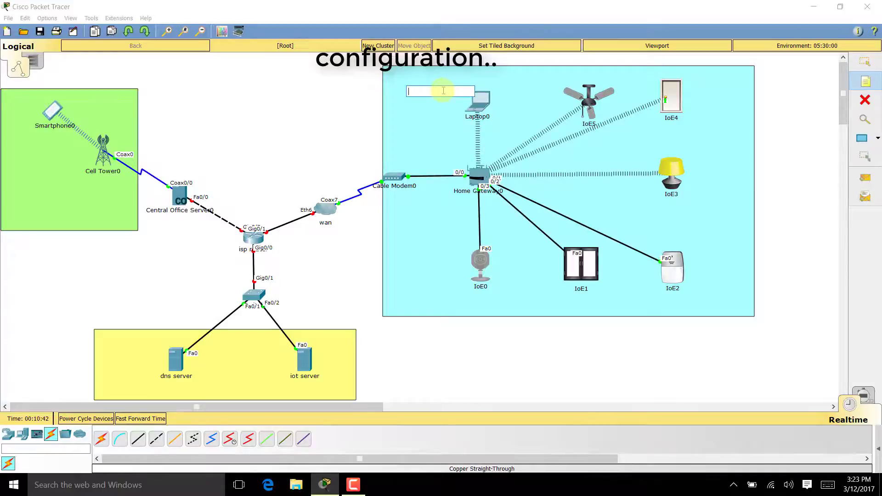
{"action": "type", "text": "home network"}
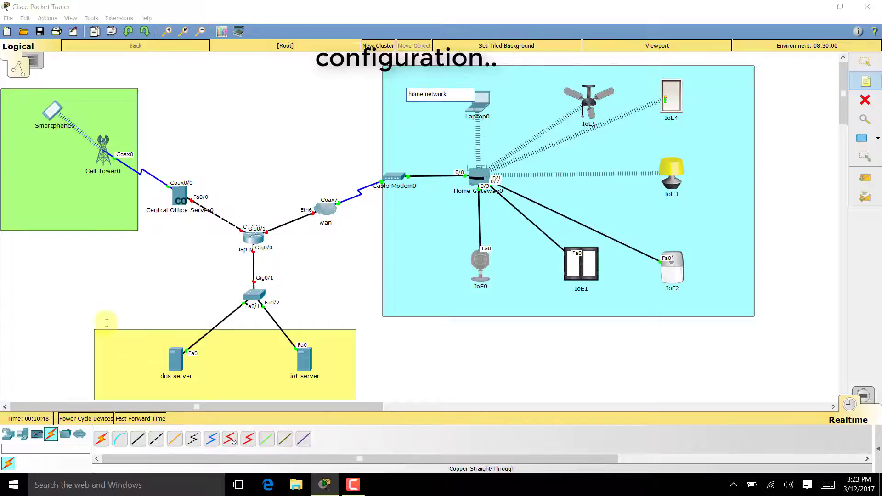
{"action": "left_click", "coordinate": [100, 338]}
{"action": "type", "text": "isp servers"}
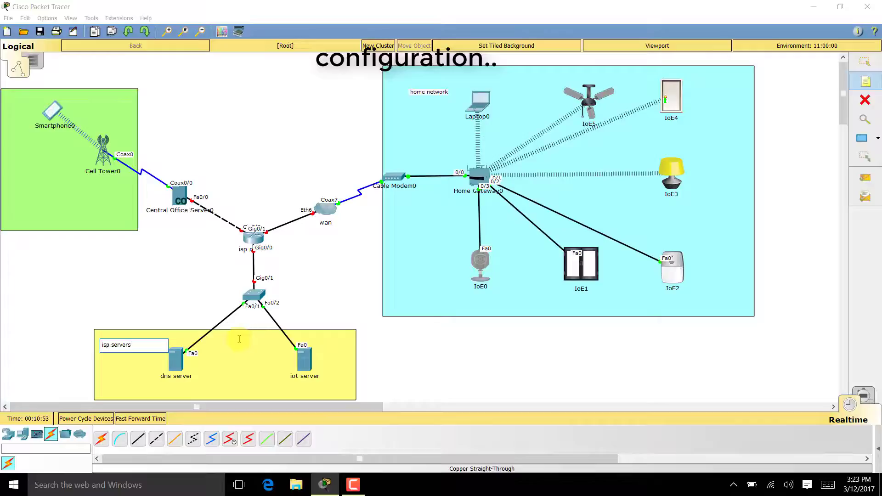
{"action": "left_click", "coordinate": [95, 212]}
{"action": "type", "text": "s"}
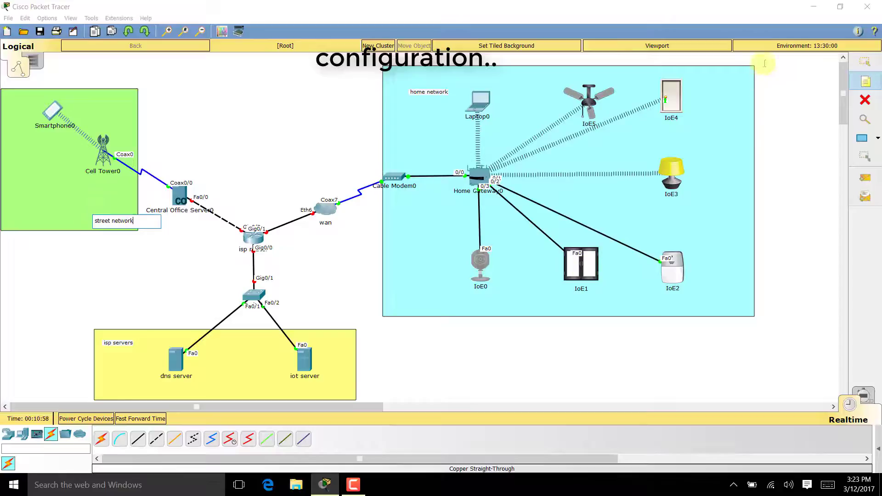
{"action": "left_click", "coordinate": [865, 61]}
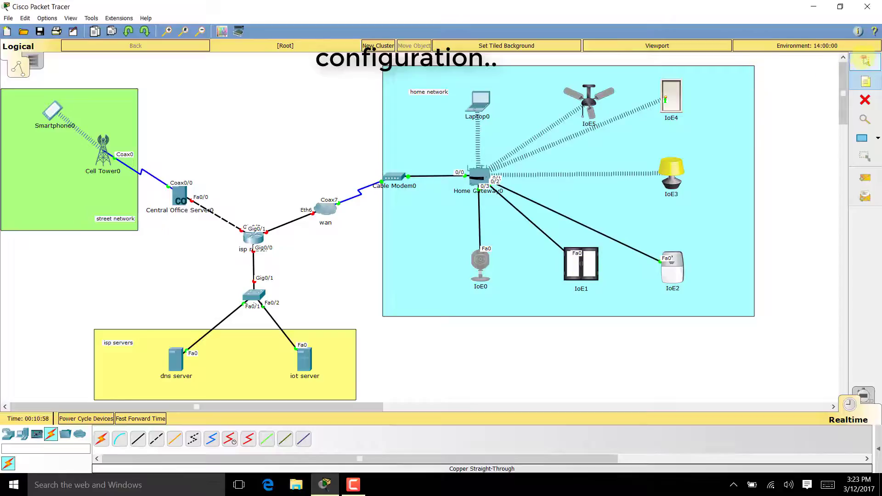
{"action": "left_click", "coordinate": [864, 100]}
{"action": "left_click", "coordinate": [866, 62]}
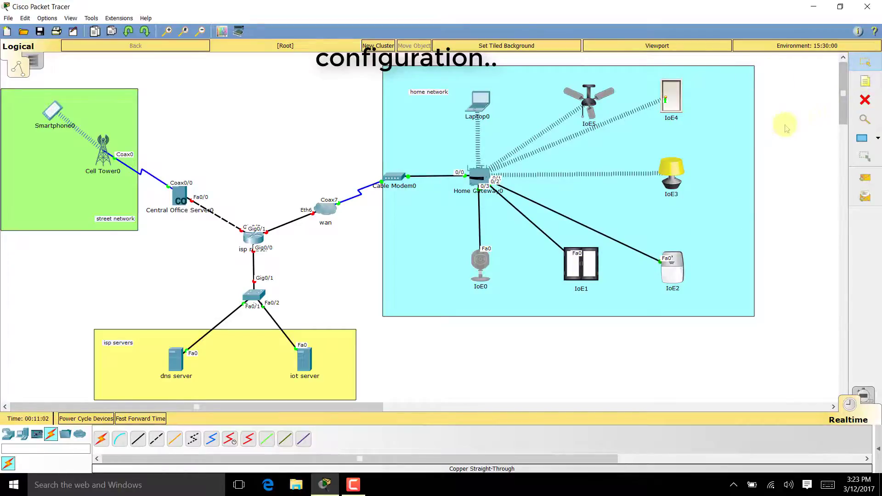
- Add a '192.168.25.0' text note beside Home Gateway0
{"action": "left_click", "coordinate": [865, 81]}
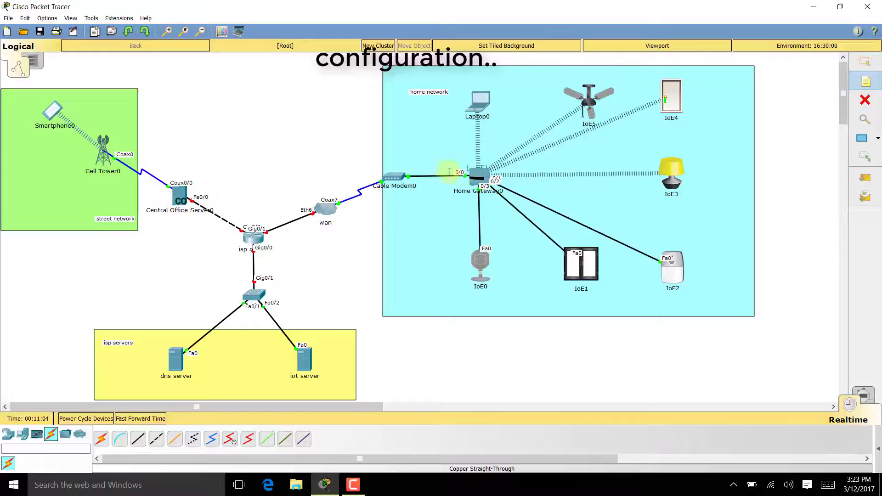
{"action": "left_click", "coordinate": [447, 152]}
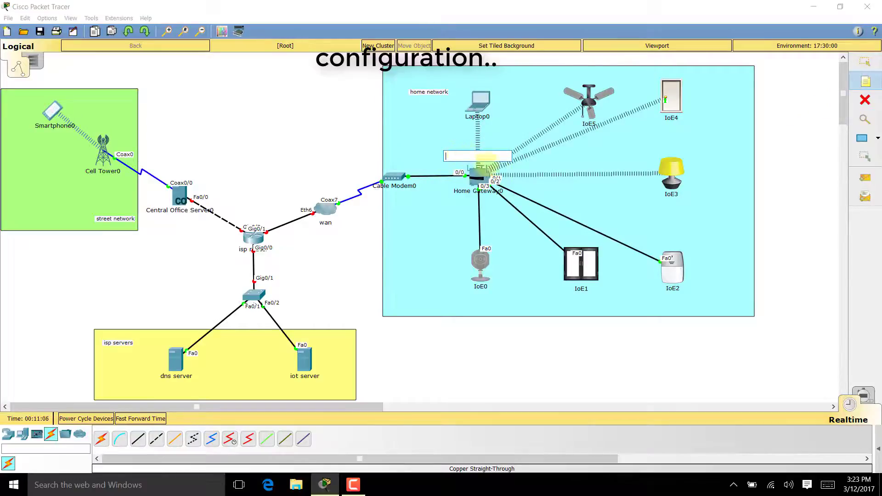
{"action": "left_click", "coordinate": [593, 122]}
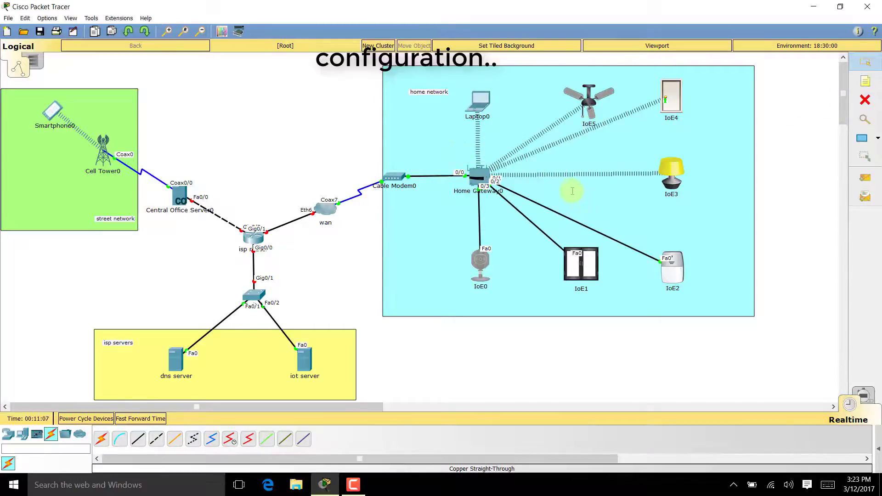
{"action": "left_click", "coordinate": [572, 191]}
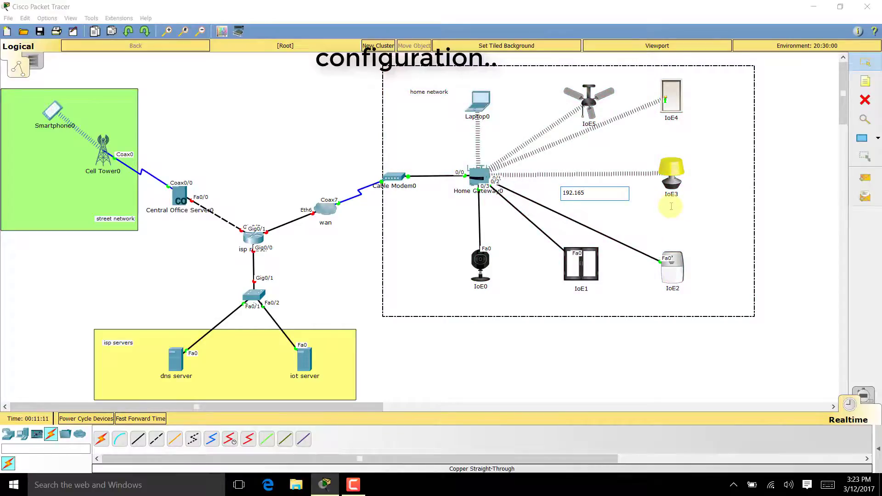
{"action": "type", "text": "192.168."}
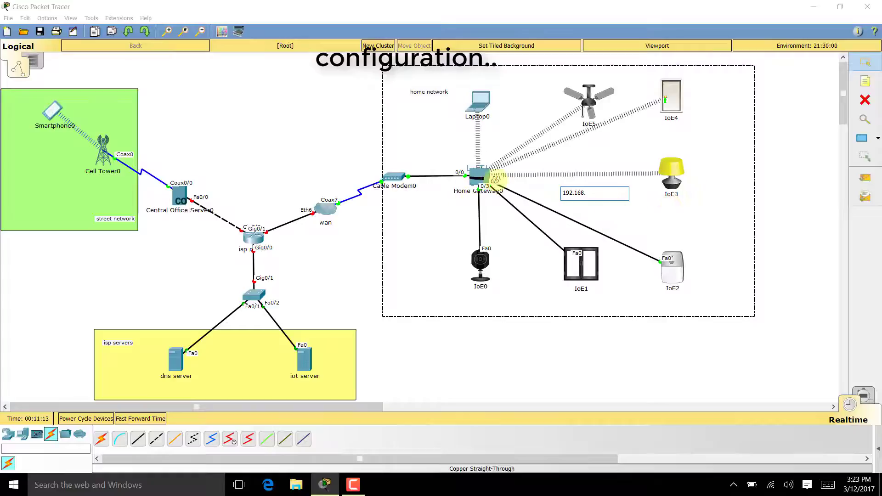
{"action": "left_click", "coordinate": [479, 177]}
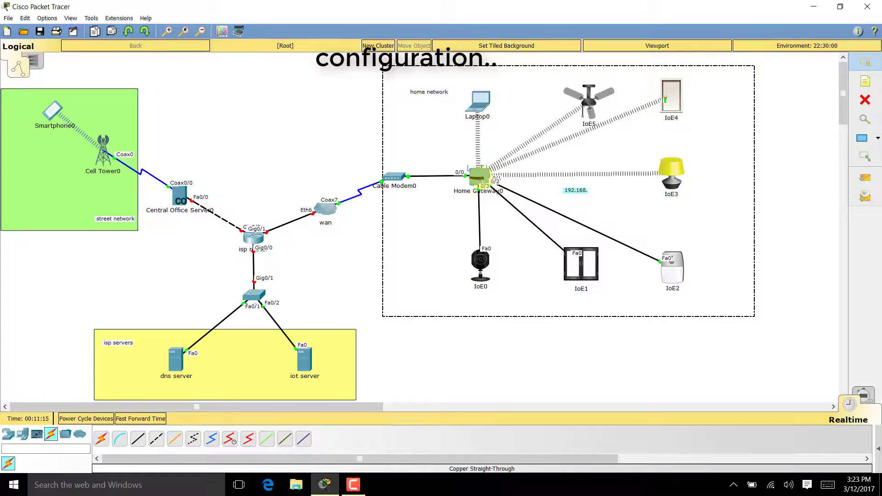
{"action": "mouse_move", "coordinate": [483, 180]}
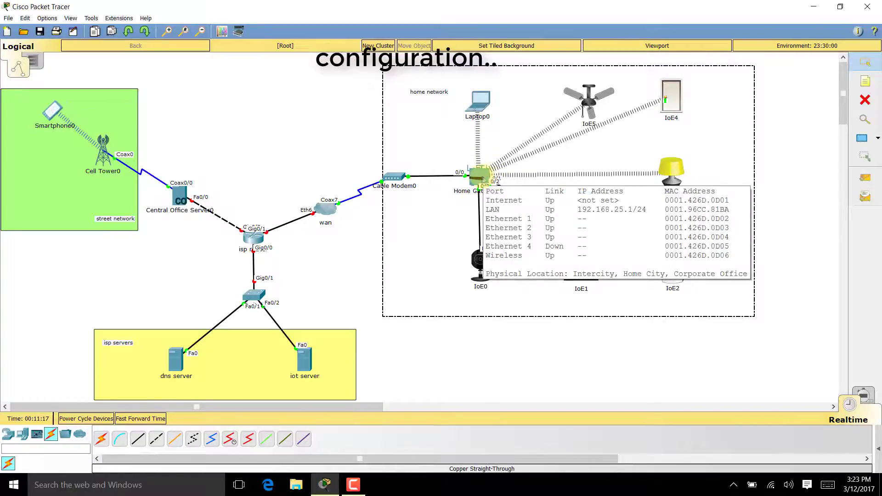
{"action": "double_click", "coordinate": [588, 192]}
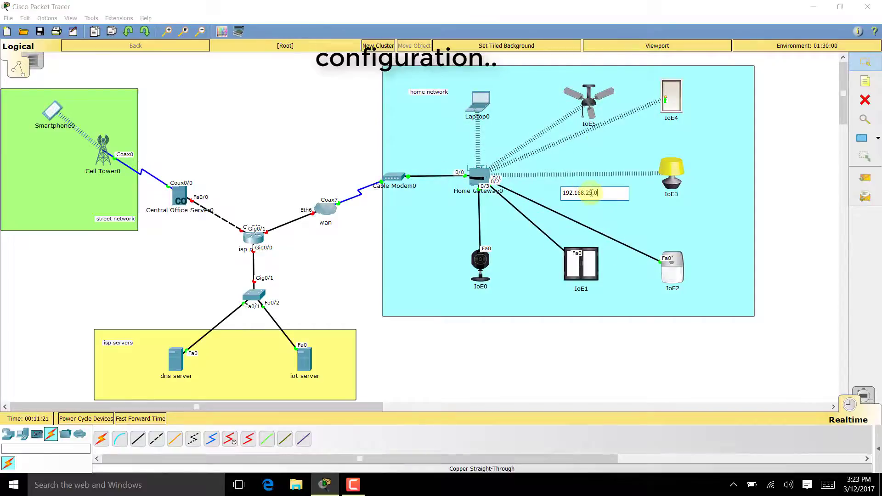
{"action": "type", "text": "25.0"}
{"action": "left_click", "coordinate": [682, 337]}
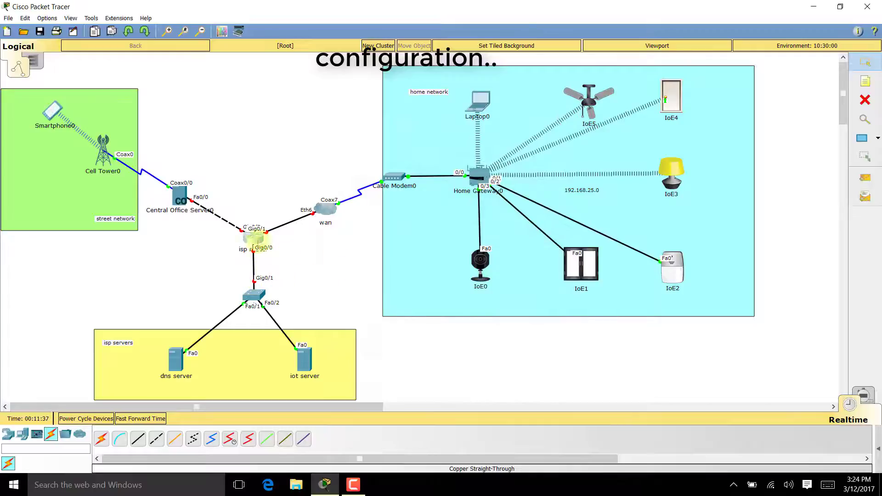
- In the isp router's CLI, decline initial setup and enter global configuration mode
{"action": "left_click", "coordinate": [256, 238]}
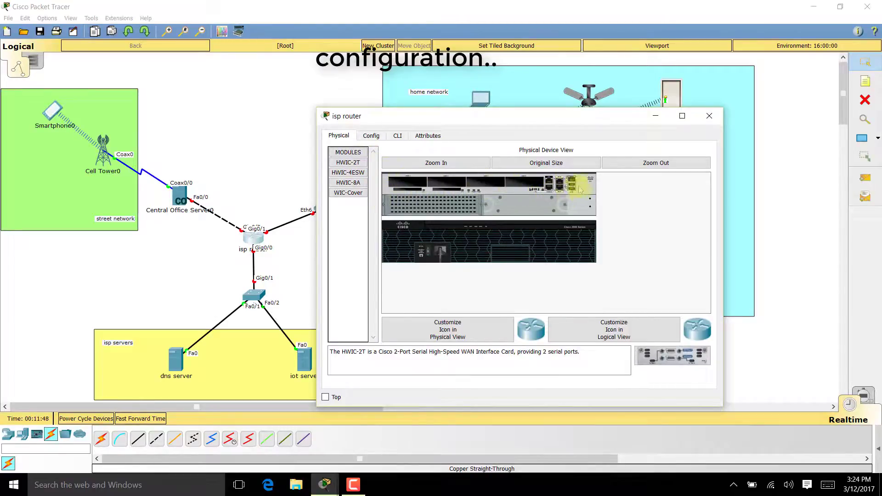
{"action": "left_click", "coordinate": [398, 136]}
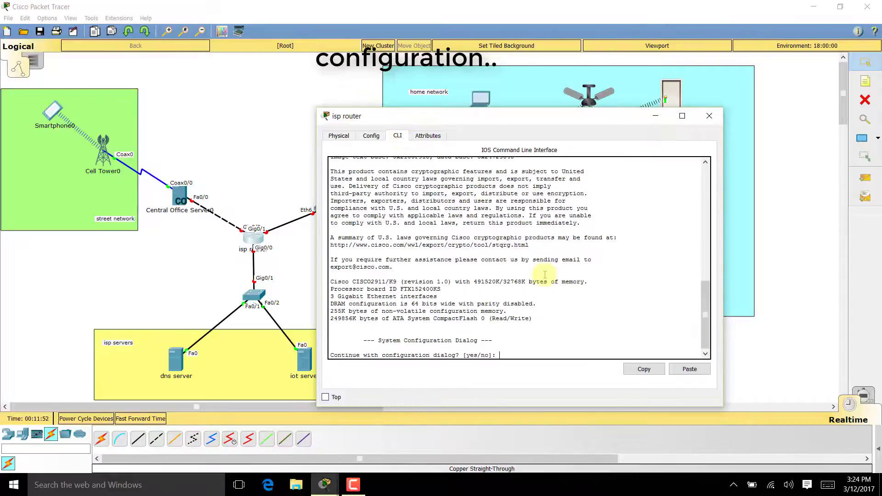
{"action": "type", "text": "no"}
{"action": "key", "text": "Return"}
{"action": "key", "text": "Return"}
{"action": "key", "text": "Return"}
{"action": "key", "text": "Return"}
{"action": "key", "text": "Return"}
{"action": "key", "text": "Return"}
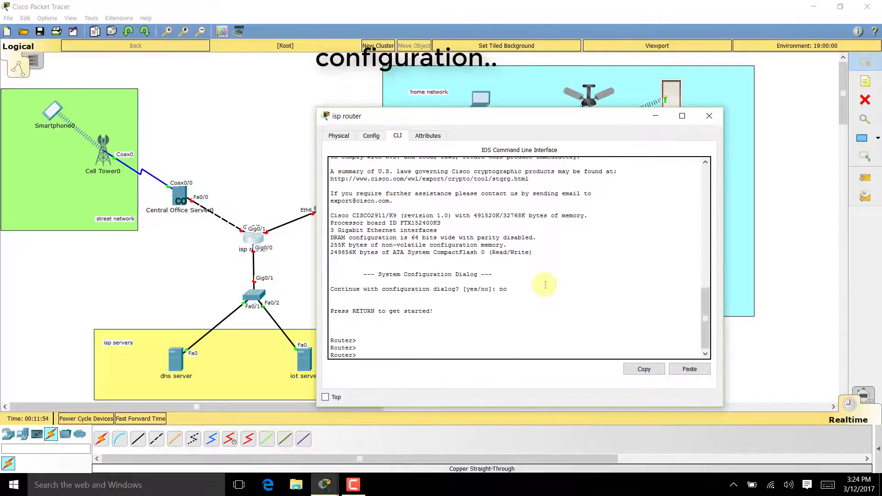
{"action": "type", "text": "en"}
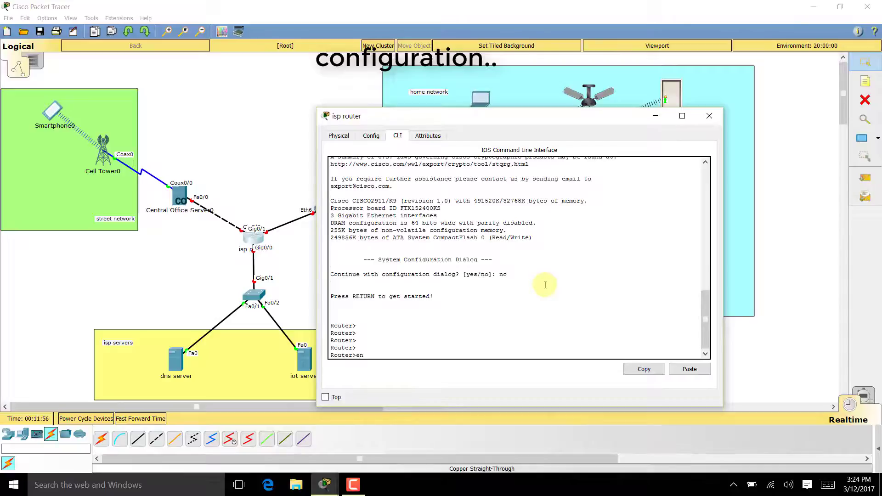
{"action": "key", "text": "Return"}
{"action": "key", "text": "Return"}
{"action": "key", "text": "Return"}
{"action": "key", "text": "Return"}
{"action": "type", "text": "con"}
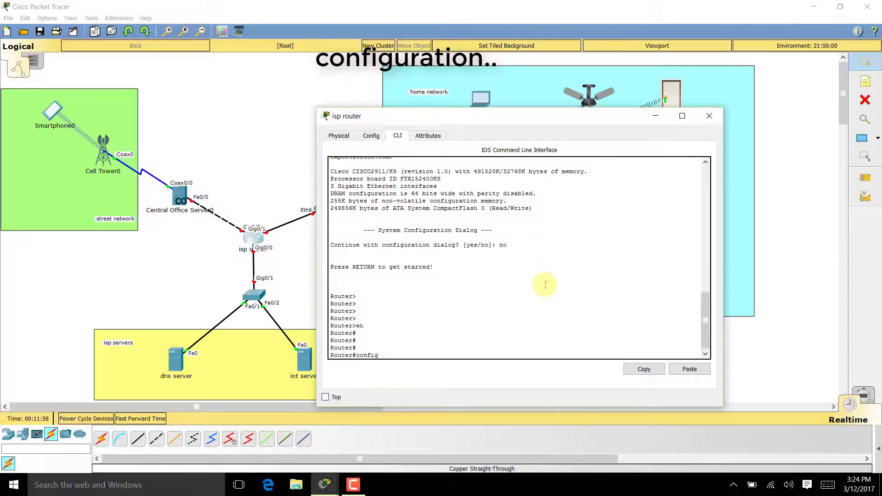
{"action": "type", "text": "fig"}
{"action": "key", "text": "Tab"}
{"action": "type", "text": "ter"}
{"action": "key", "text": "Tab"}
{"action": "key", "text": "Return"}
{"action": "key", "text": "Return"}
{"action": "key", "text": "Return"}
{"action": "key", "text": "Return"}
{"action": "key", "text": "Return"}
{"action": "key", "text": "Return"}
{"action": "key", "text": "Return"}
{"action": "key", "text": "Return"}
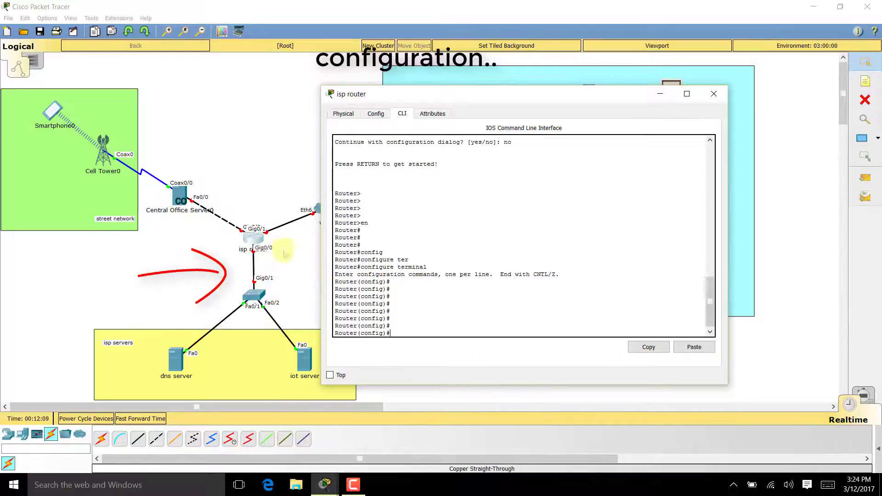
- Assign interface g0/0 the address 10.0.0.1 255.255.255.0
{"action": "type", "text": "in"}
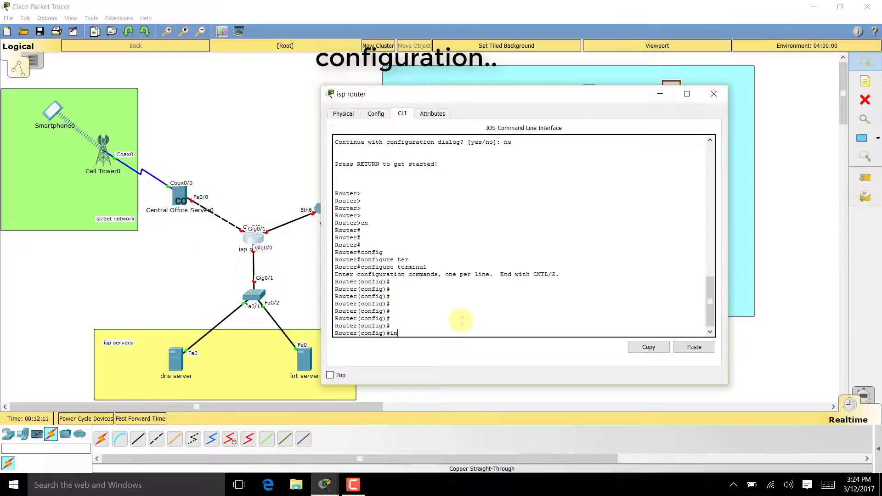
{"action": "type", "text": "t"}
{"action": "key", "text": "Tab"}
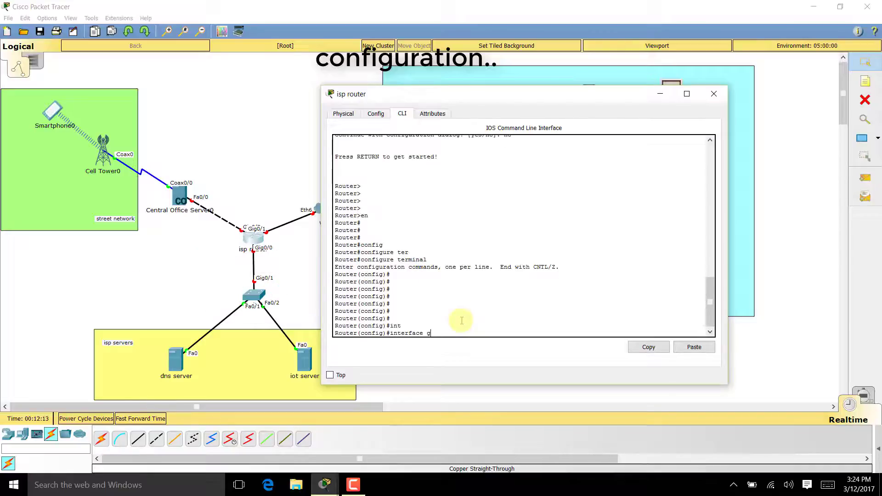
{"action": "type", "text": "g0/0"}
{"action": "key", "text": "Return"}
{"action": "key", "text": "Return"}
{"action": "key", "text": "Return"}
{"action": "key", "text": "Return"}
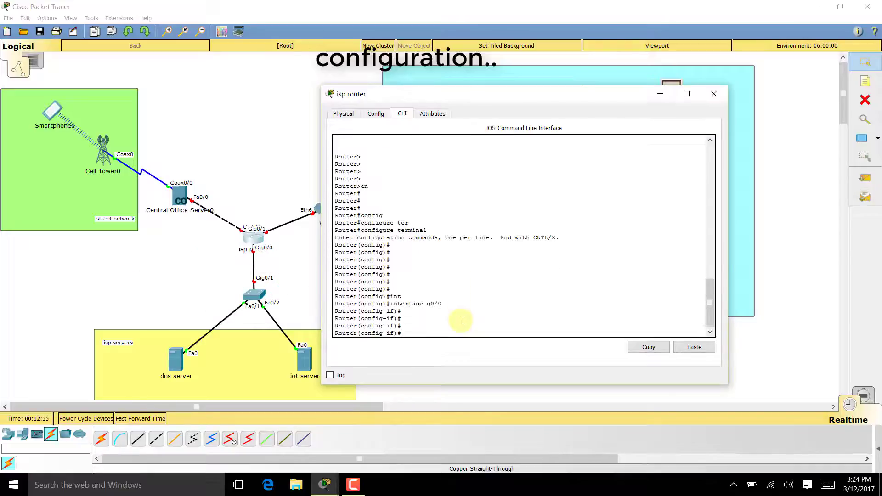
{"action": "type", "text": "ip ad"}
{"action": "key", "text": "Tab"}
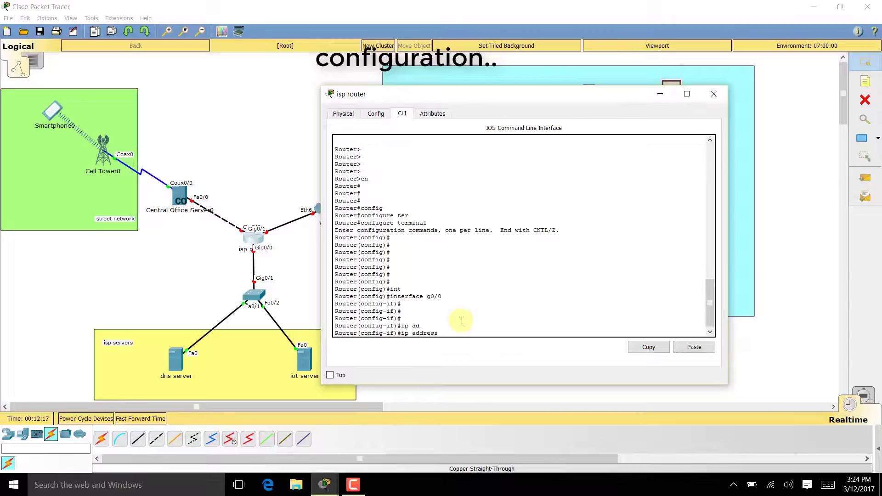
{"action": "key", "text": "Tab"}
{"action": "type", "text": "dhcp "}
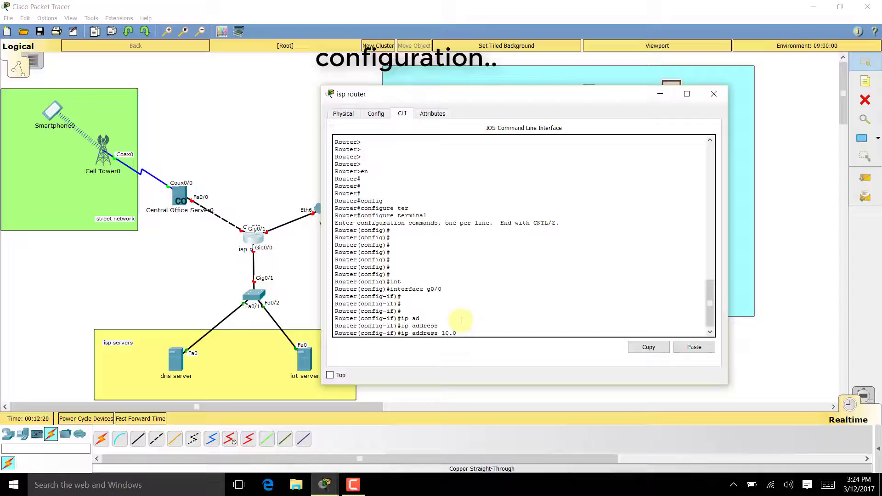
{"action": "type", "text": ".1 255.255"}
{"action": "key", "text": "Return"}
{"action": "key", "text": "Return"}
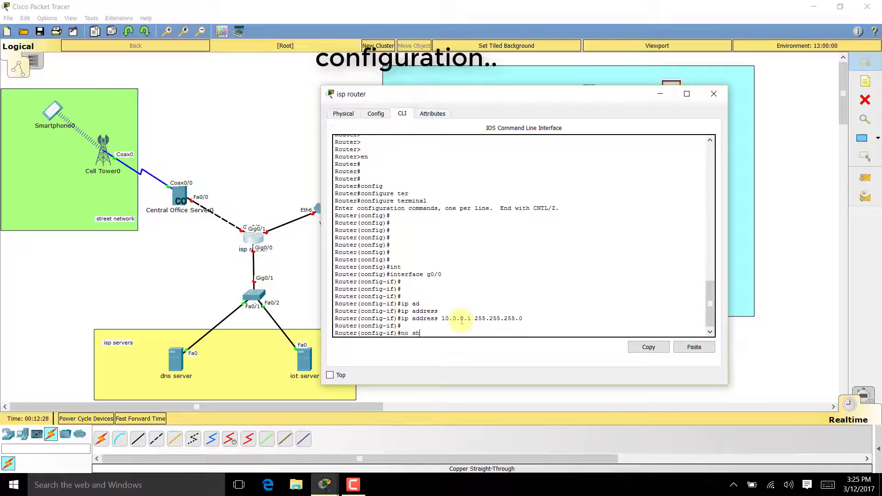
- Bring up g0/0, then address g0/2 as 209.165.201.225 255.255.255.224 and enable it
{"action": "type", "text": "no shut"}
{"action": "key", "text": "Return"}
{"action": "key", "text": "Return"}
{"action": "key", "text": "Return"}
{"action": "key", "text": "Return"}
{"action": "key", "text": "Return"}
{"action": "key", "text": "Return"}
{"action": "key", "text": "Return"}
{"action": "key", "text": "Return"}
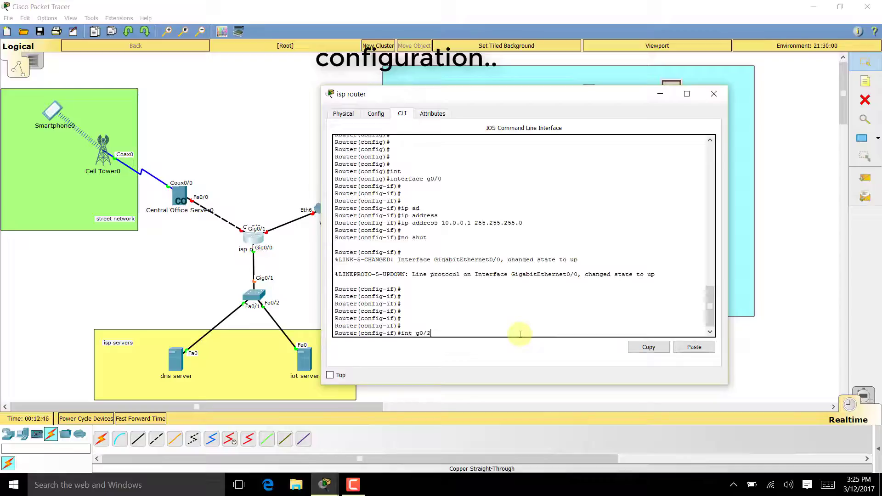
{"action": "key", "text": "Return"}
{"action": "key", "text": "Return"}
{"action": "key", "text": "Return"}
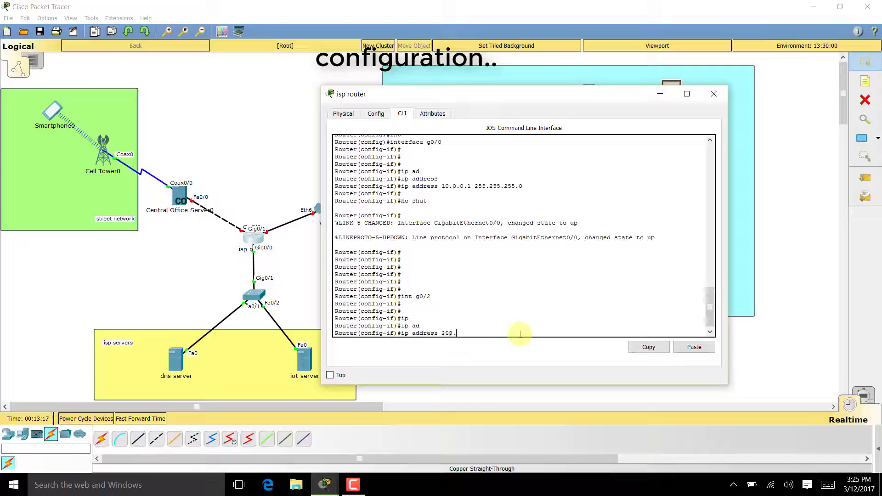
{"action": "type", "text": "201"}
{"action": "key", "text": "Return"}
{"action": "key", "text": "Return"}
{"action": "key", "text": "Return"}
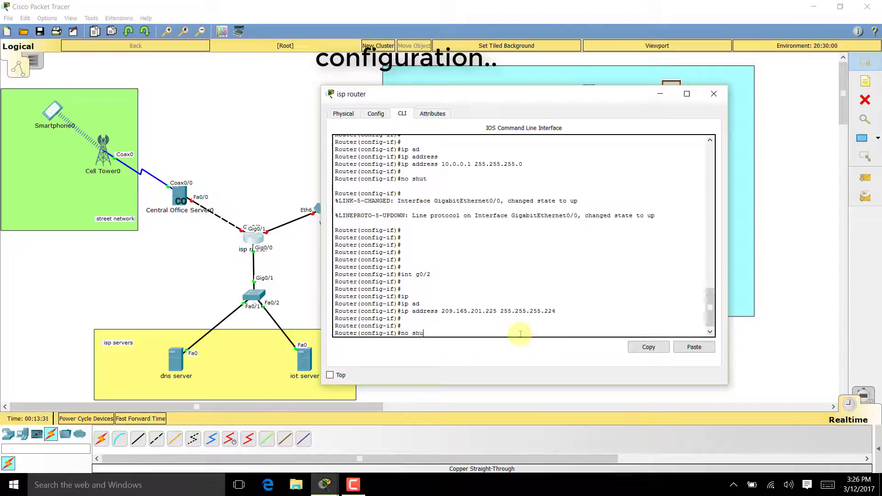
{"action": "type", "text": "t"}
{"action": "key", "text": "Return"}
{"action": "key", "text": "Return"}
{"action": "key", "text": "Return"}
{"action": "key", "text": "Return"}
{"action": "key", "text": "Return"}
{"action": "key", "text": "Return"}
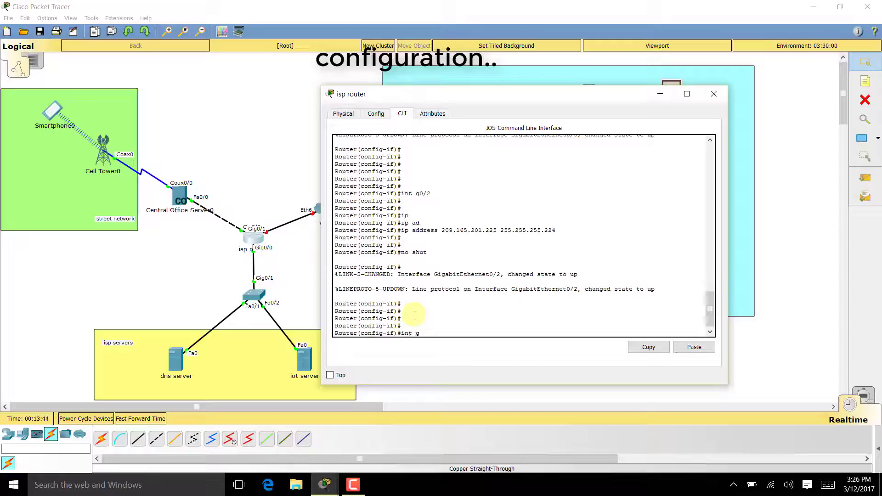
- Assign GigabitEthernet0/1 the address 209.165.200.225 255.255.255.224 and bring it up with no shut
{"action": "type", "text": "/1"}
{"action": "key", "text": "Return"}
{"action": "key", "text": "Return"}
{"action": "key", "text": "Return"}
{"action": "key", "text": "Return"}
{"action": "key", "text": "Return"}
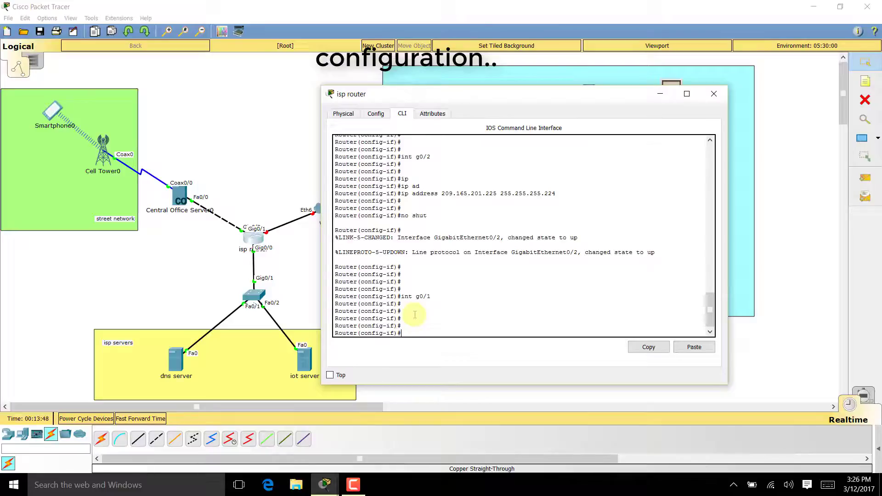
{"action": "type", "text": "ip ad"}
{"action": "key", "text": "Tab"}
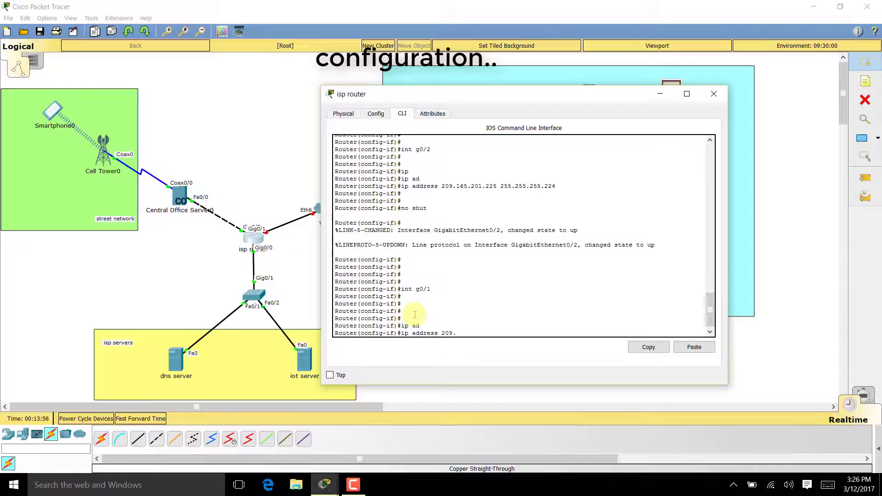
{"action": "type", "text": "65.200.225 25."}
{"action": "key", "text": "BackSpace"}
{"action": "type", "text": "5.255.255.224"}
{"action": "key", "text": "Return"}
{"action": "key", "text": "Return"}
{"action": "key", "text": "Return"}
{"action": "type", "text": "nfig-if)#n"}
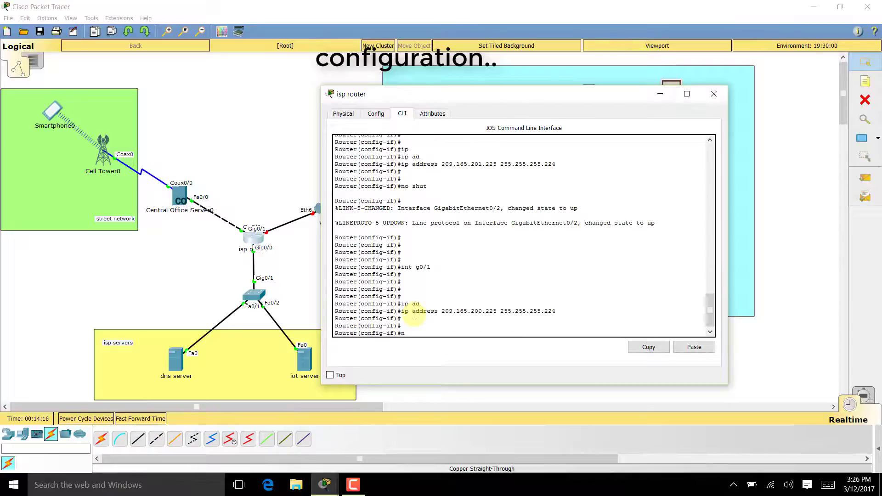
{"action": "type", "text": "o shut"}
{"action": "key", "text": "Return"}
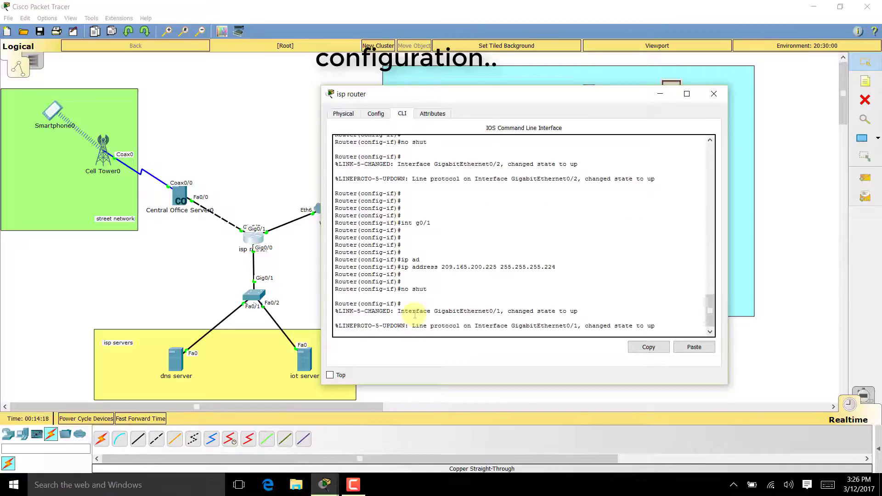
- Exit interface and global configuration back to the Router# prompt
{"action": "key", "text": "Return"}
{"action": "key", "text": "Return"}
{"action": "key", "text": "Return"}
{"action": "key", "text": "Return"}
{"action": "key", "text": "Return"}
{"action": "key", "text": "Return"}
{"action": "key", "text": "Return"}
{"action": "key", "text": "Return"}
{"action": "key", "text": "Return"}
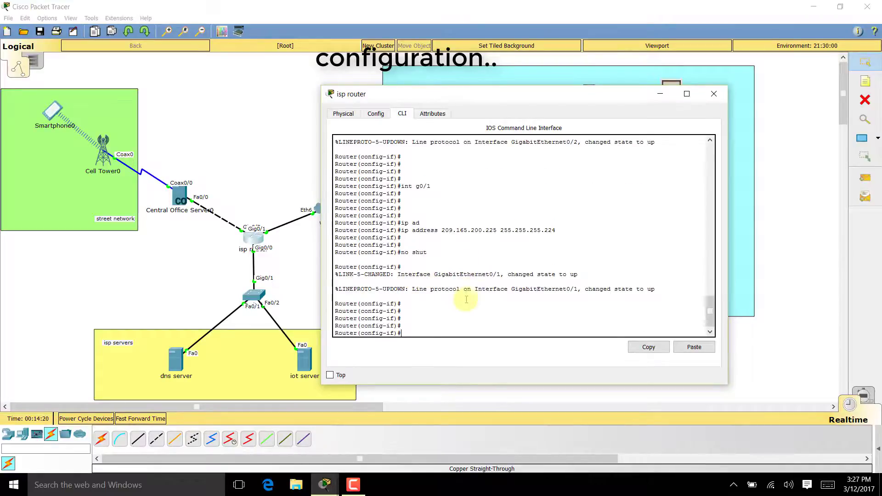
{"action": "left_click_drag", "start_coordinate": [470, 94], "coordinate": [573, 93]}
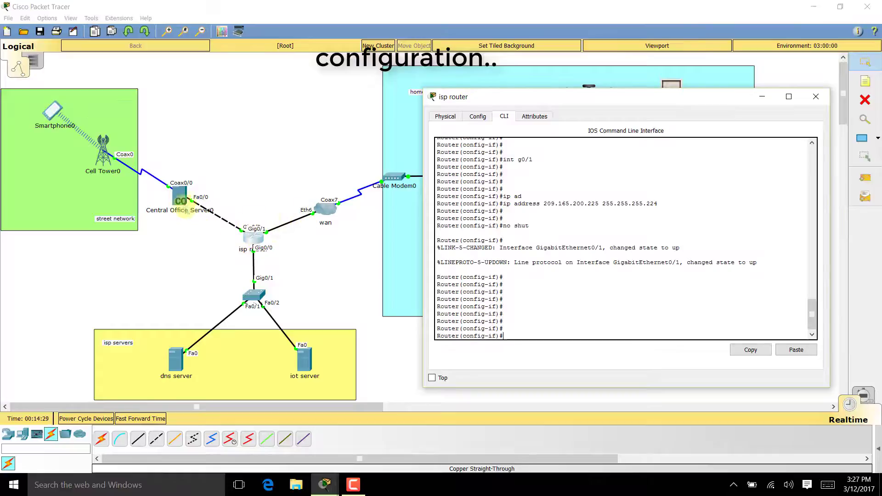
{"action": "type", "text": "es"}
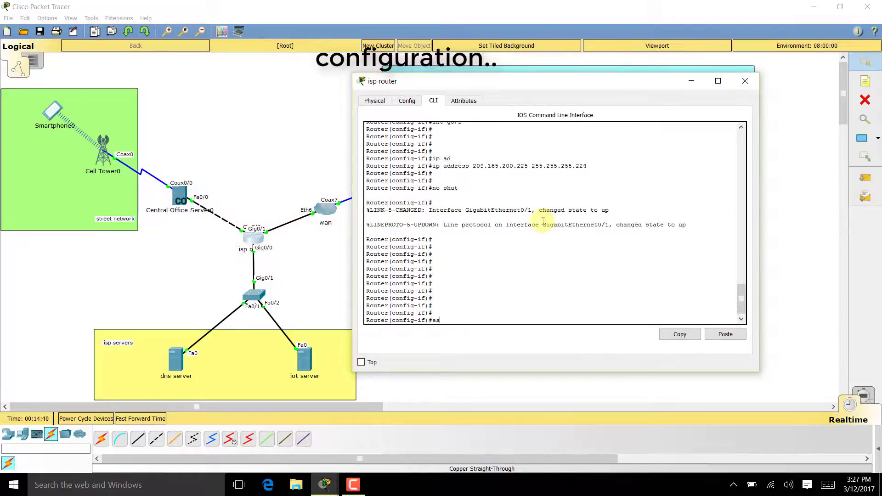
{"action": "key", "text": "BackSpace"}
{"action": "type", "text": "xit"}
{"action": "key", "text": "Return"}
{"action": "type", "text": "exit"}
{"action": "key", "text": "Return"}
{"action": "key", "text": "Return"}
{"action": "key", "text": "Return"}
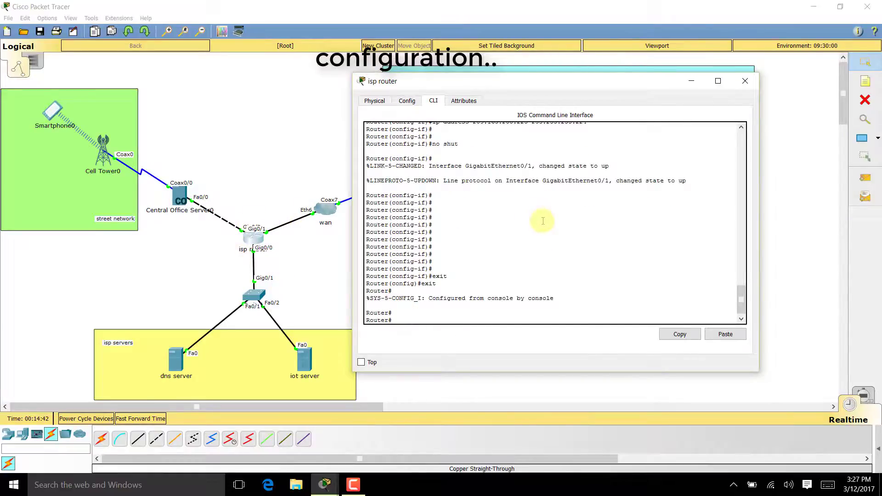
- Close the isp router window and add a 10.0.0.0 note below the router's link
{"action": "left_click", "coordinate": [745, 81]}
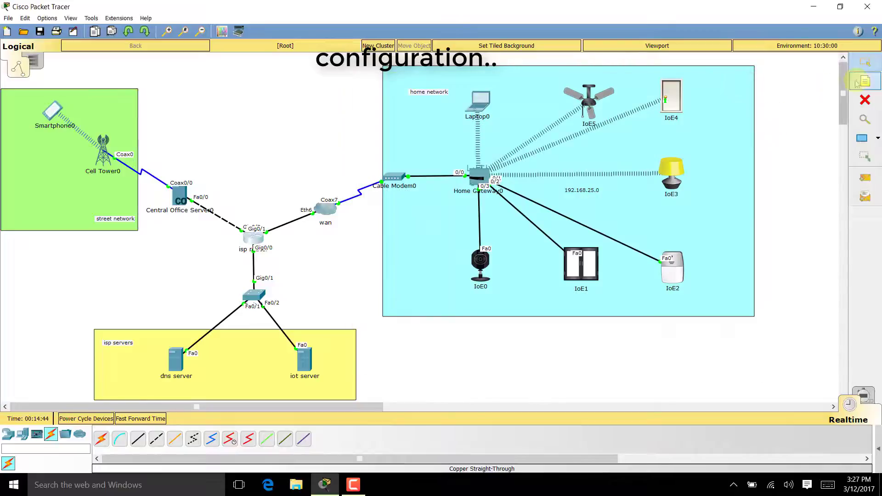
{"action": "left_click", "coordinate": [865, 82]}
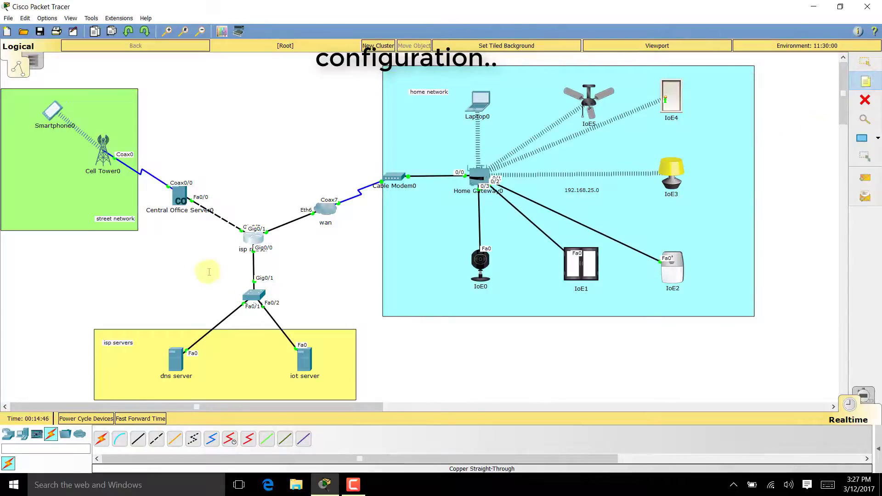
{"action": "left_click", "coordinate": [208, 270]}
{"action": "type", "text": "19"}
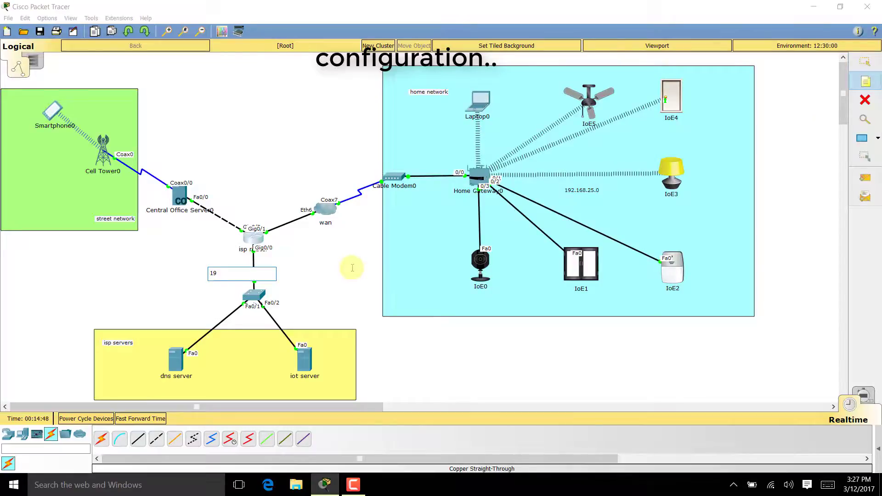
{"action": "key", "text": "BackSpace"}
{"action": "type", "text": "0.0.0.0"}
- Add a 209.165.200.0 note by the wan cloud and a 209.165.201.0 note near the Central Office Server link
{"action": "left_click", "coordinate": [295, 197]}
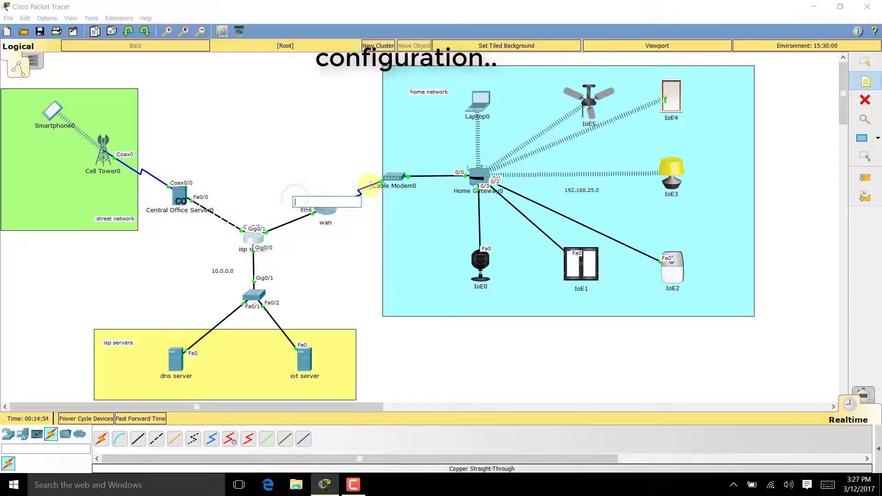
{"action": "type", "text": "200"}
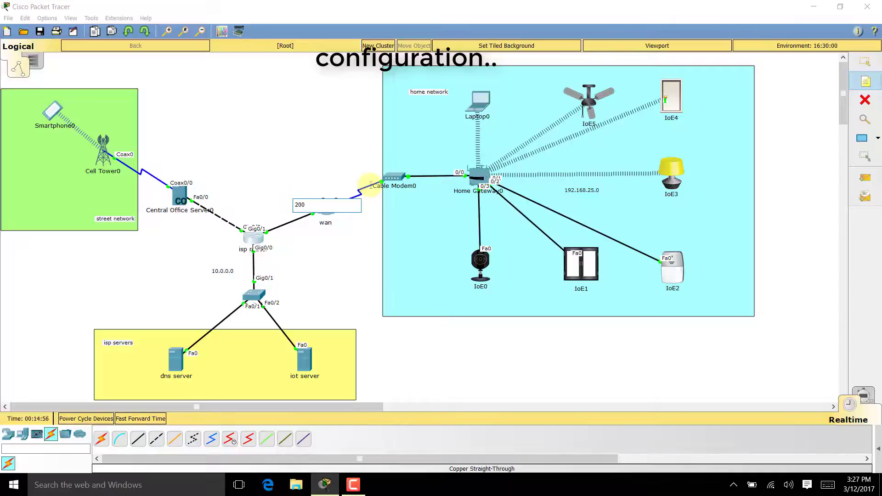
{"action": "key", "text": "BackSpace"}
{"action": "type", "text": "9.165.200"}
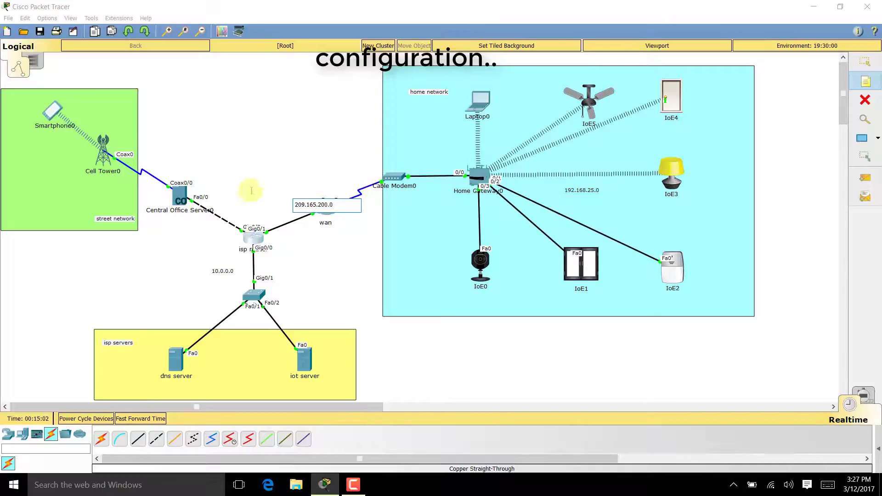
{"action": "left_click", "coordinate": [191, 167]}
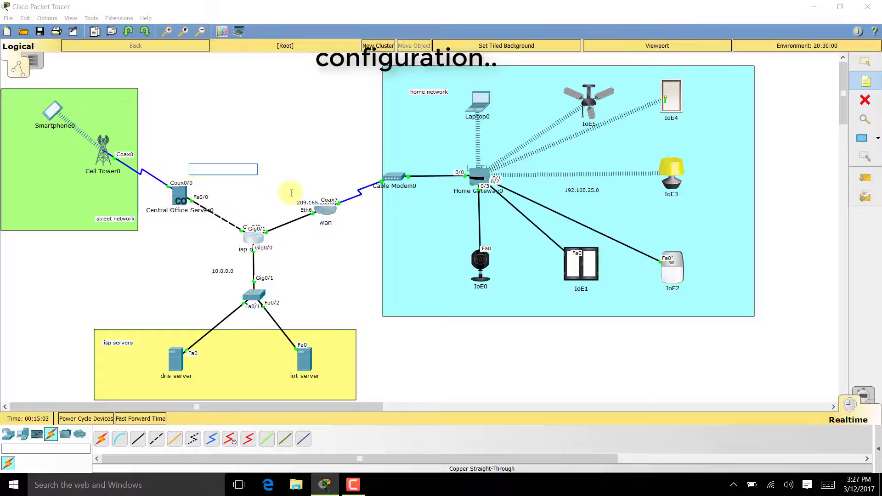
{"action": "type", "text": "209.1"}
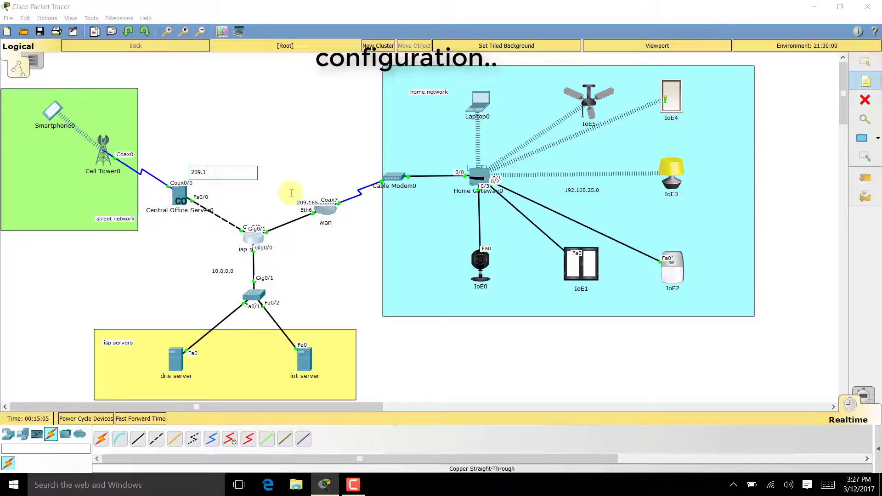
{"action": "type", "text": "65.201.0"}
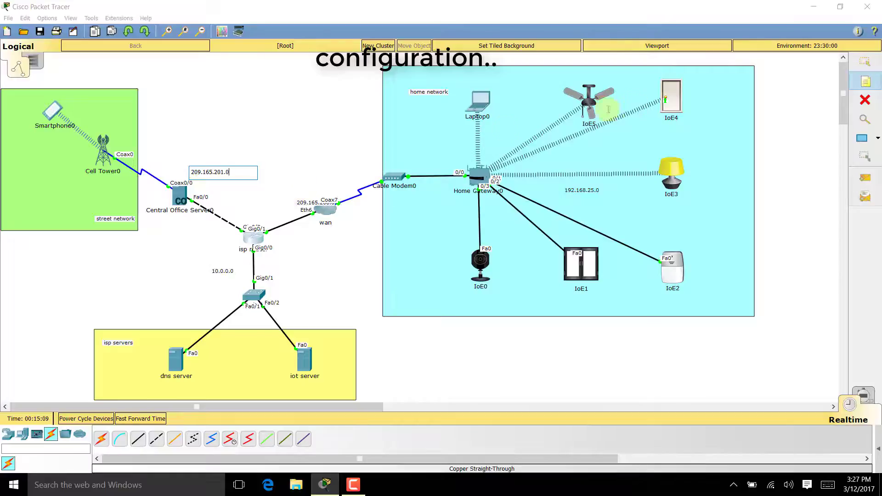
{"action": "left_click", "coordinate": [862, 61]}
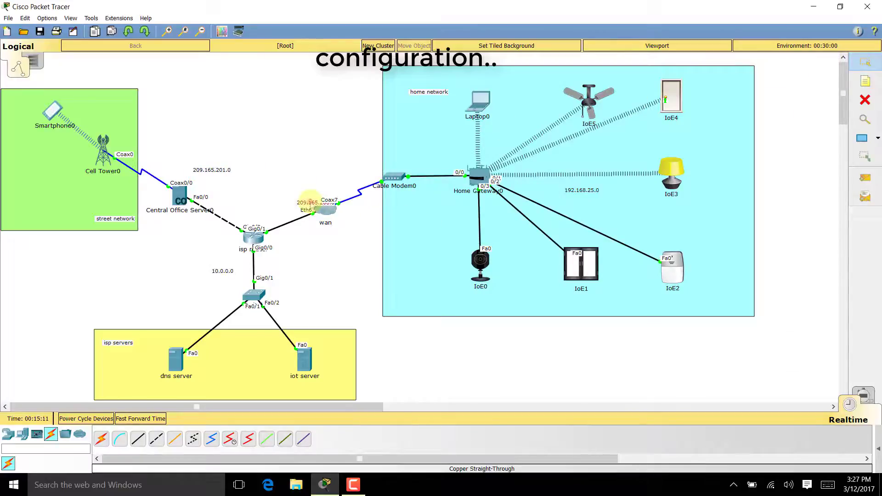
- Reposition the 209.165.200.0 and 10.0.0.0 notes clear of the Coax7 label and beside their links
{"action": "left_click_drag", "start_coordinate": [312, 203], "coordinate": [322, 185]}
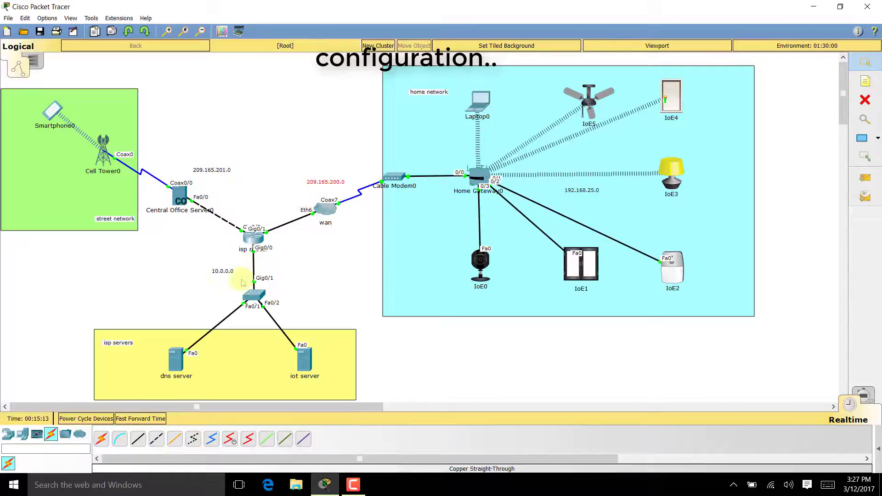
{"action": "left_click_drag", "start_coordinate": [220, 278], "coordinate": [234, 276]}
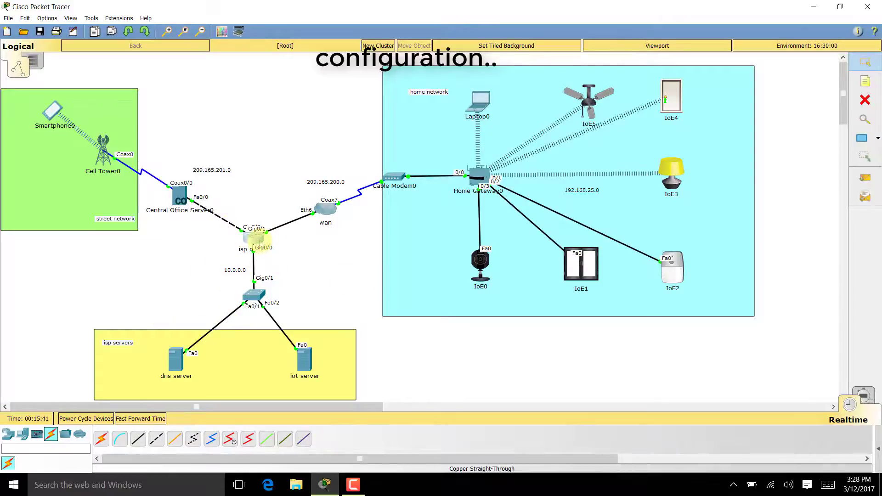
{"action": "left_click", "coordinate": [260, 242]}
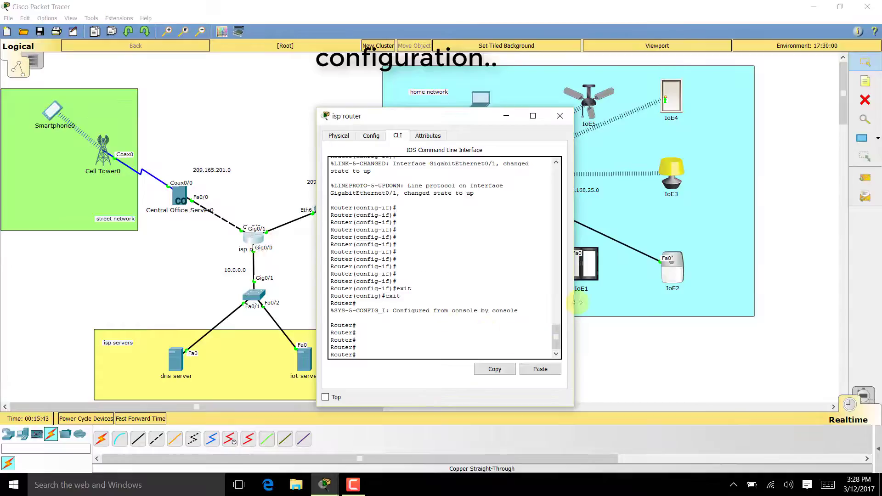
- Enter global configuration mode on the isp router with configure terminal
{"action": "left_click_drag", "start_coordinate": [575, 304], "coordinate": [734, 306]}
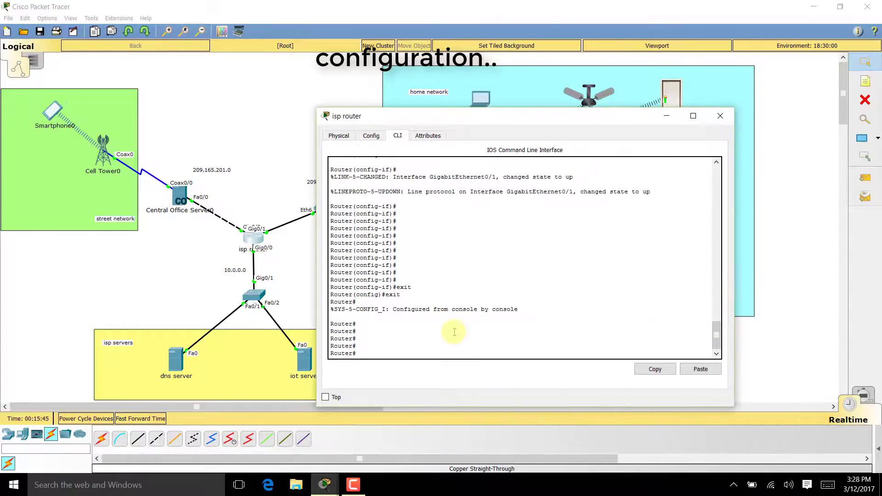
{"action": "key", "text": "Return"}
{"action": "type", "text": "config"}
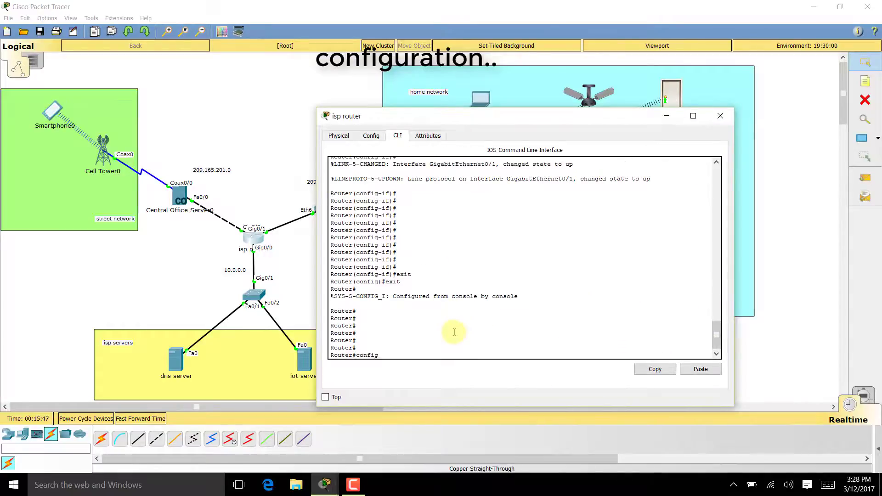
{"action": "key", "text": "Tab"}
{"action": "type", "text": "ter"}
{"action": "key", "text": "Tab"}
{"action": "key", "text": "Return"}
{"action": "key", "text": "Return"}
{"action": "key", "text": "Return"}
{"action": "key", "text": "Return"}
{"action": "key", "text": "Return"}
{"action": "key", "text": "Return"}
{"action": "key", "text": "Return"}
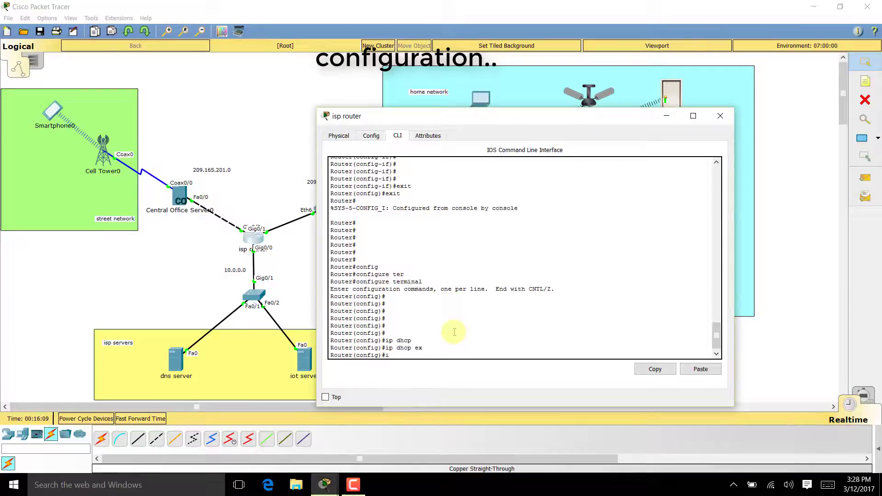
- Run ip dhcp excluded-address for the range 209.165.201.225 to 209.165.201.229
{"action": "type", "text": "p dhc"}
{"action": "key", "text": "Tab"}
{"action": "type", "text": "ex"}
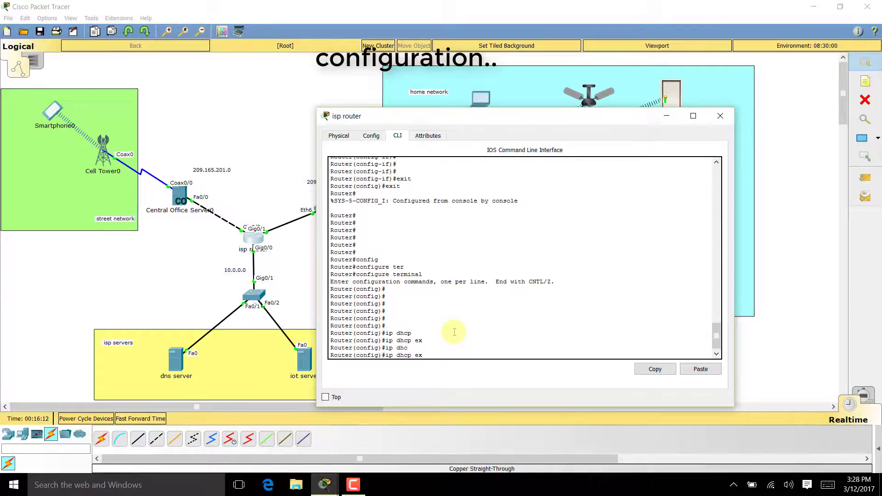
{"action": "key", "text": "Tab"}
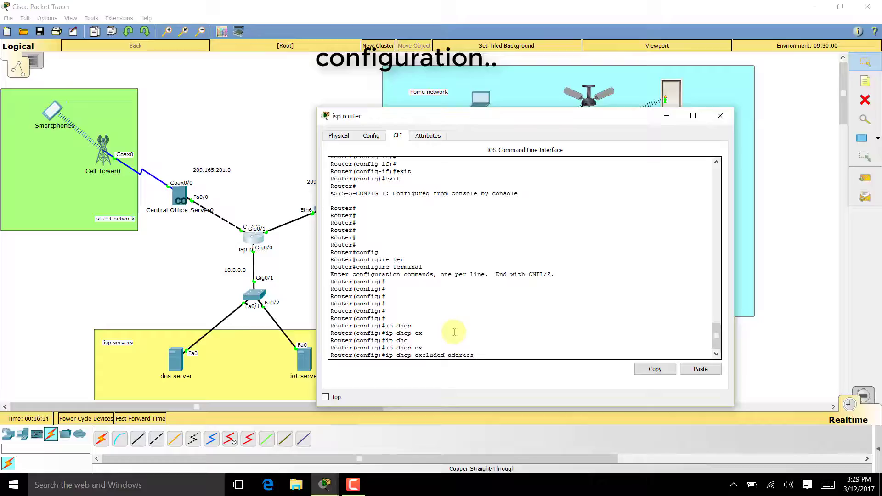
{"action": "type", "text": "209.165.201.2525 209.165."}
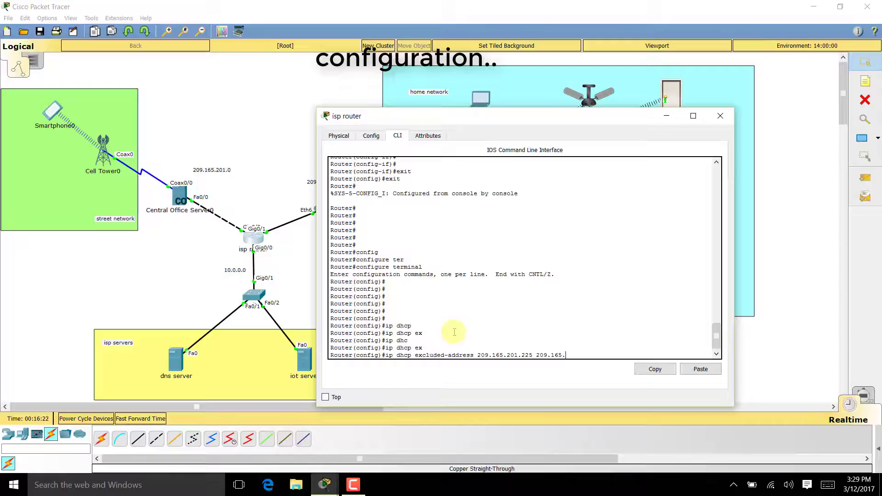
{"action": "type", "text": "20"}
{"action": "type", "text": "229"}
{"action": "key", "text": "Return"}
{"action": "key", "text": "Return"}
{"action": "key", "text": "Return"}
{"action": "key", "text": "Return"}
{"action": "key", "text": "Return"}
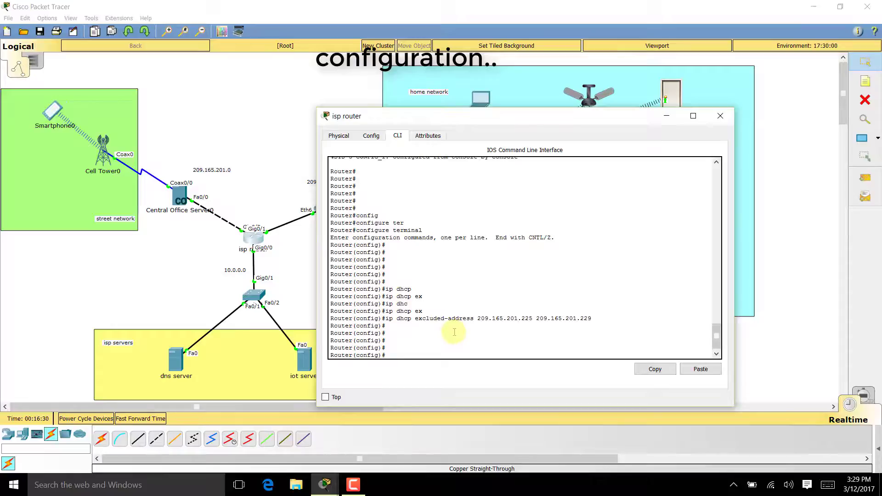
{"action": "type", "text": "ip dhc"}
{"action": "key", "text": "Tab"}
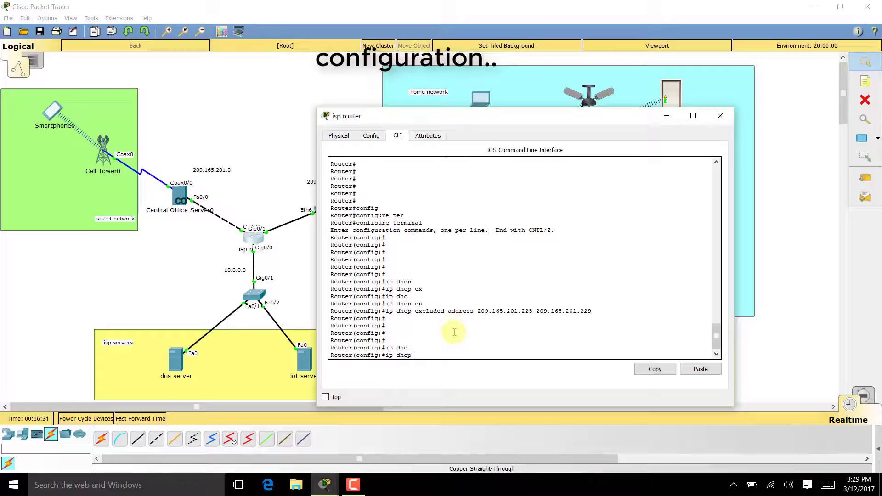
- Create DHCP pool CELL with network 209.165.201.224 255.255.255.224
{"action": "type", "text": "po"}
{"action": "key", "text": "Tab"}
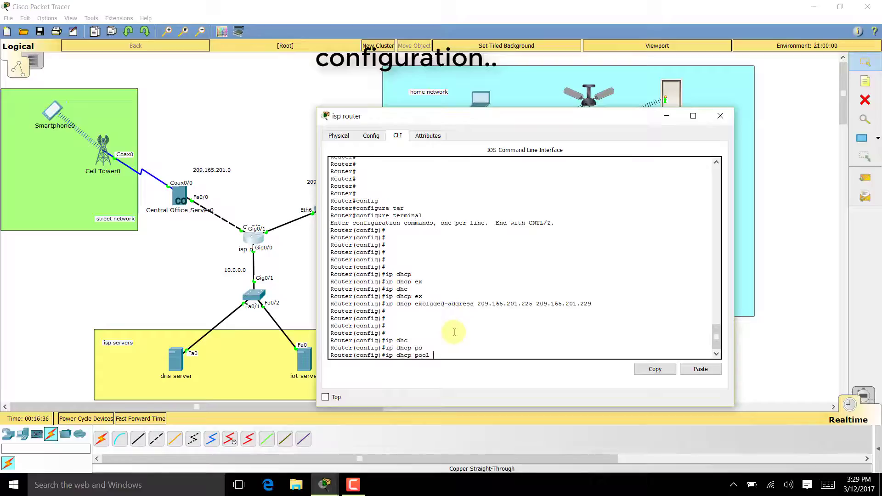
{"action": "type", "text": "CELL"}
{"action": "key", "text": "Return"}
{"action": "key", "text": "Return"}
{"action": "key", "text": "Return"}
{"action": "key", "text": "Return"}
{"action": "key", "text": "Return"}
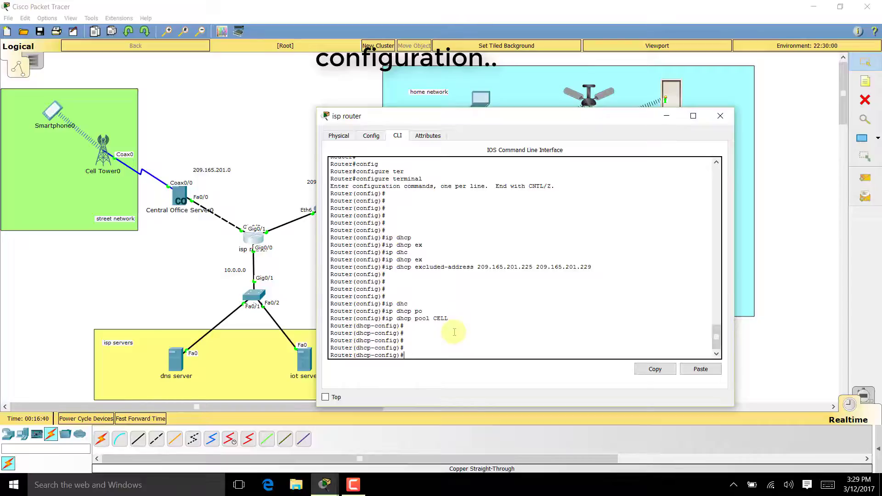
{"action": "type", "text": "network"}
{"action": "key", "text": "Tab"}
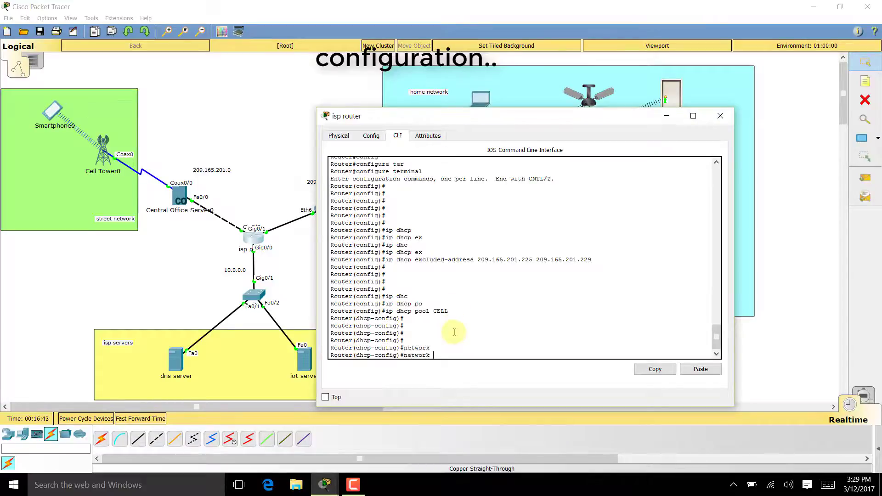
{"action": "type", "text": "20"}
{"action": "key", "text": "BackSpace"}
{"action": "type", "text": "9.165.201.224 255.255.255.224"}
{"action": "key", "text": "Return"}
{"action": "key", "text": "Return"}
{"action": "key", "text": "Return"}
{"action": "key", "text": "Return"}
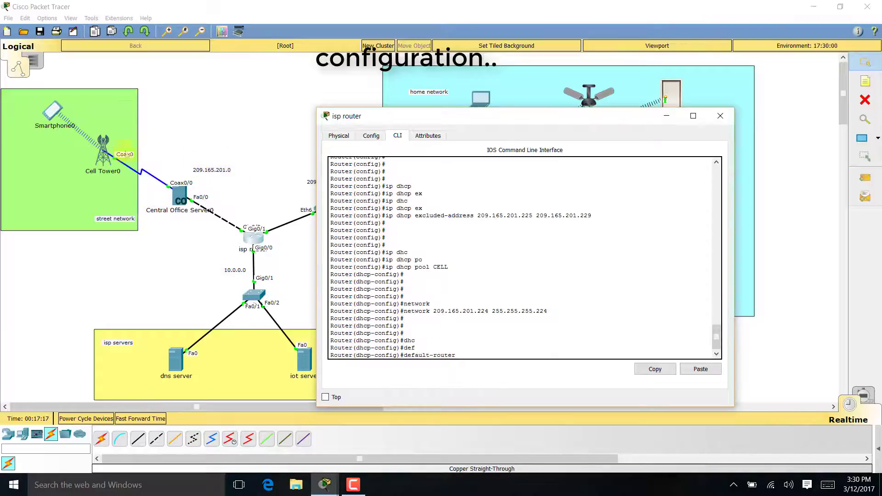
- Give the CELL pool default router 209.165.201.225 and DNS server 10.0.0.254, then exit the pool
{"action": "type", "text": "209."}
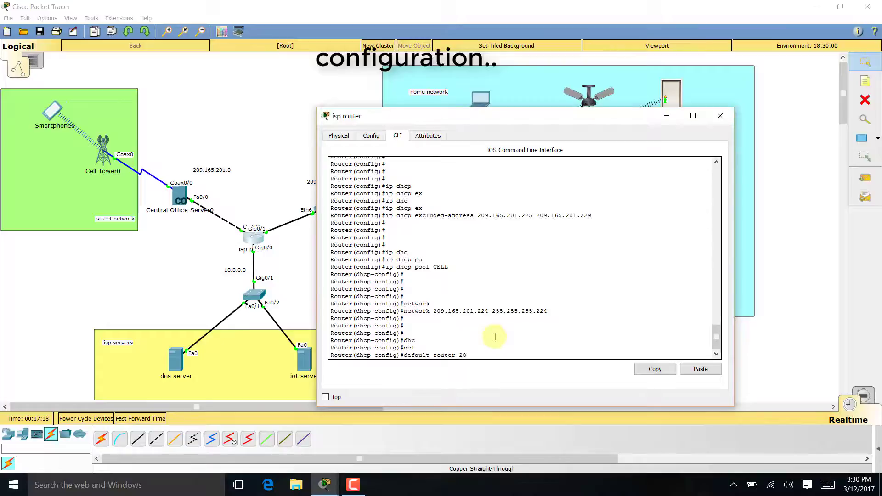
{"action": "type", "text": "1"}
{"action": "key", "text": "BackSpace"}
{"action": "type", "text": "9.165."}
{"action": "type", "text": "201."}
{"action": "type", "text": "225"}
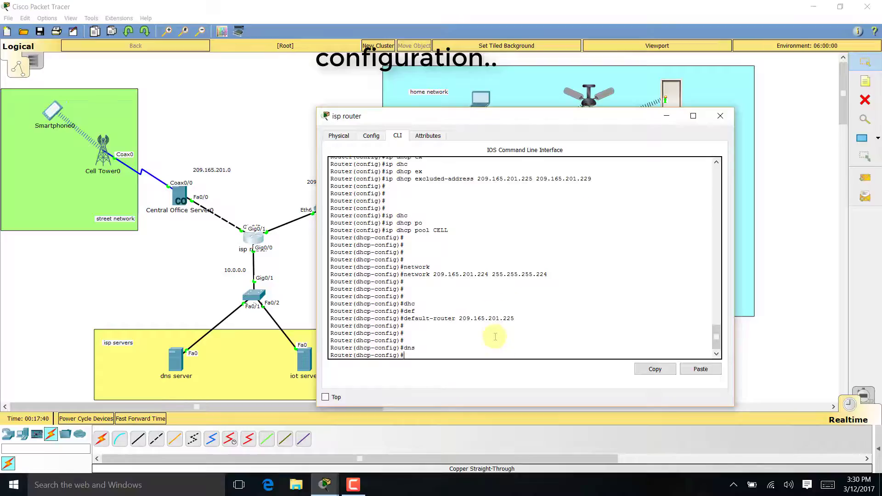
{"action": "type", "text": "dns"}
{"action": "key", "text": "Tab"}
{"action": "type", "text": "1"}
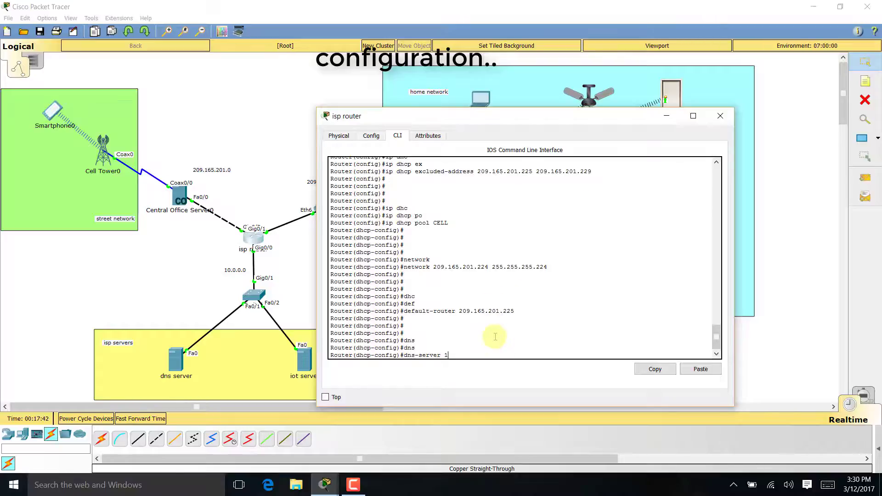
{"action": "type", "text": "0.0.0.254"}
{"action": "key", "text": "Return"}
{"action": "key", "text": "Return"}
{"action": "key", "text": "Return"}
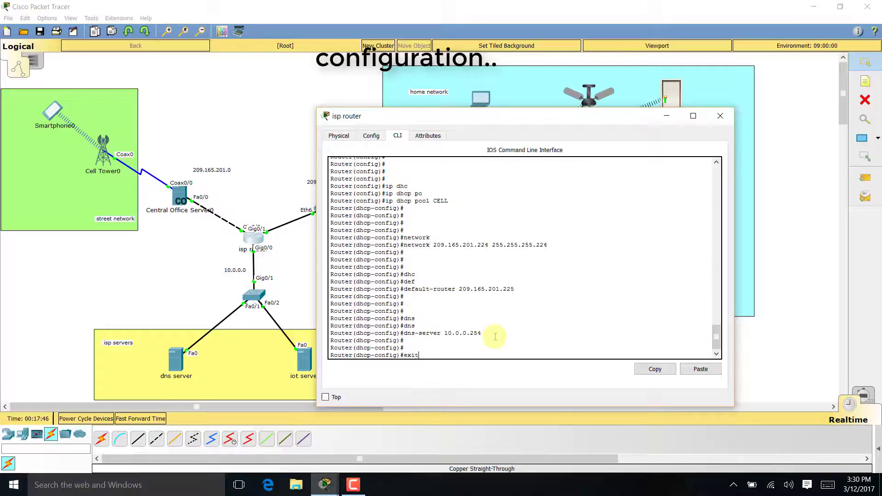
{"action": "type", "text": "exit"}
{"action": "key", "text": "Return"}
{"action": "key", "text": "Return"}
{"action": "key", "text": "Return"}
{"action": "key", "text": "Return"}
{"action": "key", "text": "Return"}
{"action": "key", "text": "Return"}
{"action": "key", "text": "Return"}
{"action": "key", "text": "Return"}
{"action": "key", "text": "Return"}
{"action": "key", "text": "Return"}
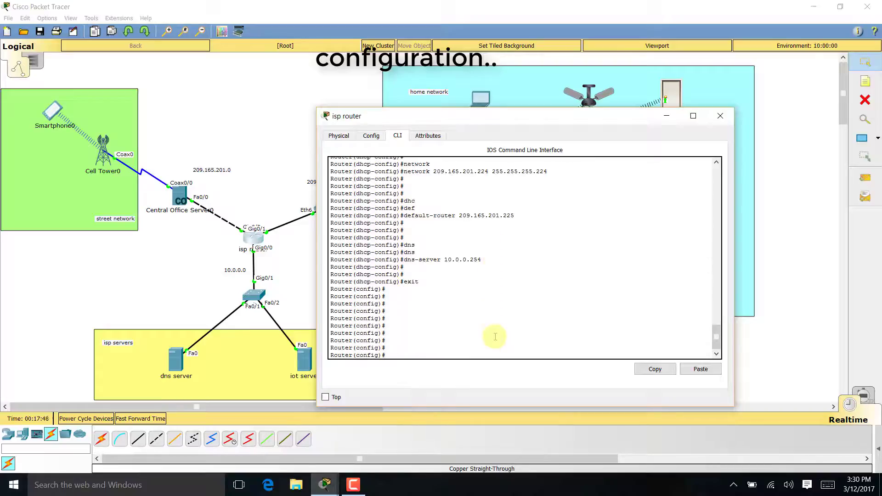
- Exclude addresses 209.165.200.225 through 209.165.200.229 from DHCP assignment
{"action": "left_click_drag", "start_coordinate": [542, 116], "coordinate": [651, 105]}
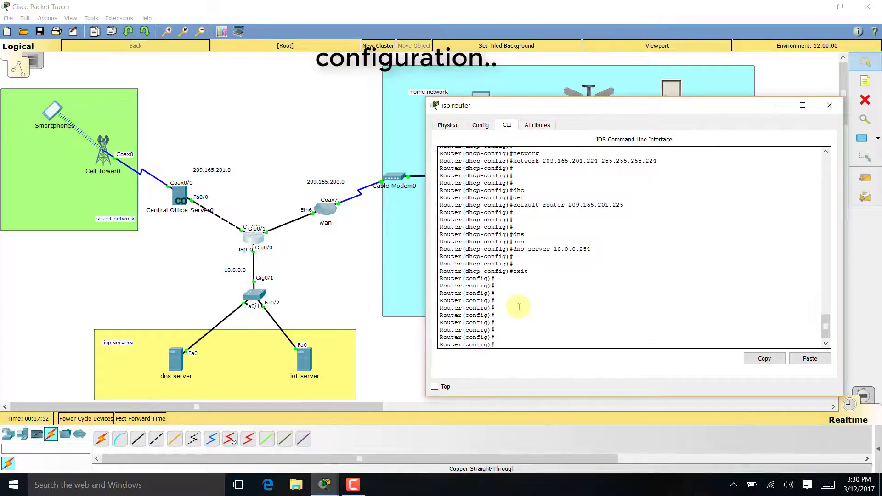
{"action": "type", "text": "ip dhcp excluded-address 209.165.201.225 209.165.201.229"}
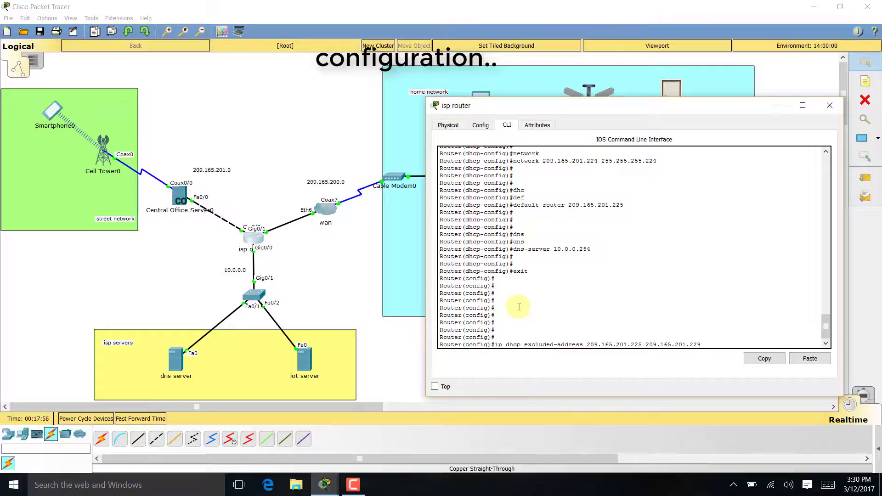
{"action": "key", "text": "BackSpace"}
{"action": "type", "text": "0"}
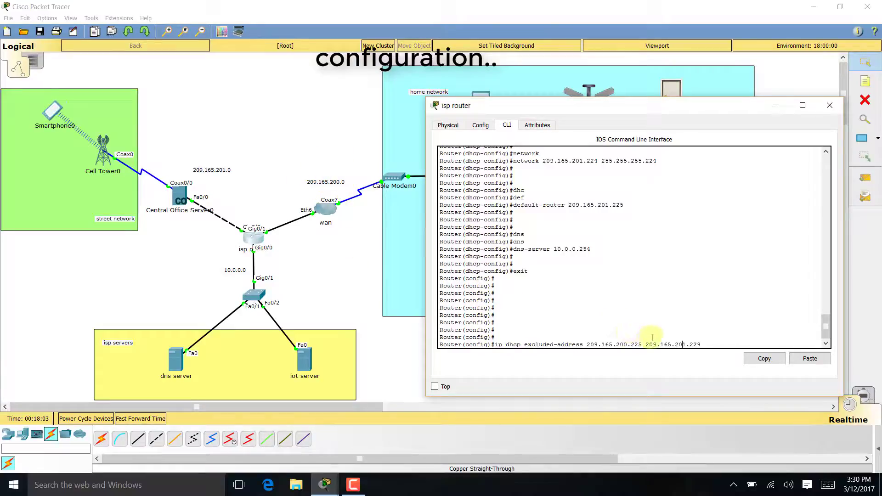
{"action": "key", "text": "BackSpace"}
{"action": "type", "text": "0"}
{"action": "key", "text": "Return"}
{"action": "key", "text": "Return"}
{"action": "key", "text": "Return"}
{"action": "key", "text": "Return"}
- Create DHCP pool WANCLIENTS with network 209.165.200.224 255.255.255.224
{"action": "type", "text": "ip dhcp pool CELL"}
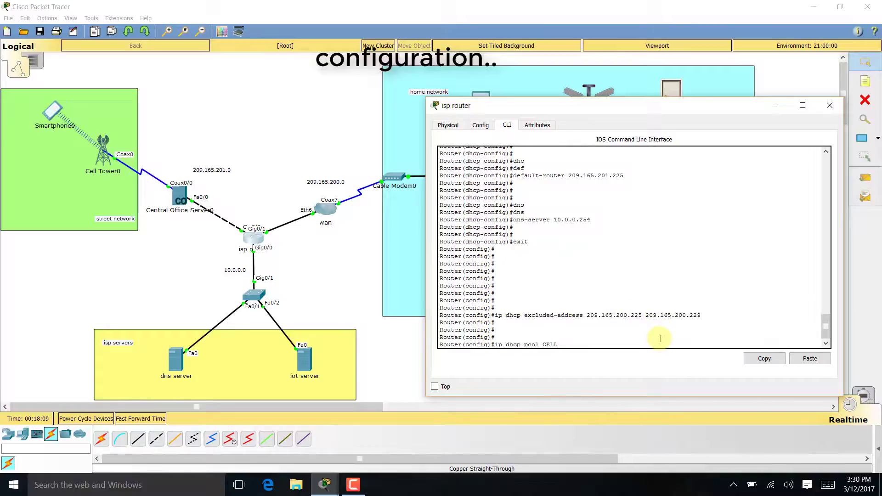
{"action": "key", "text": "BackSpace"}
{"action": "key", "text": "BackSpace"}
{"action": "key", "text": "BackSpace"}
{"action": "key", "text": "BackSpace"}
{"action": "type", "text": "WANCLIENTS"}
{"action": "key", "text": "Return"}
{"action": "key", "text": "Return"}
{"action": "key", "text": "Return"}
{"action": "key", "text": "Return"}
{"action": "key", "text": "Up"}
{"action": "key", "text": "Up"}
{"action": "key", "text": "Up"}
{"action": "key", "text": "Up"}
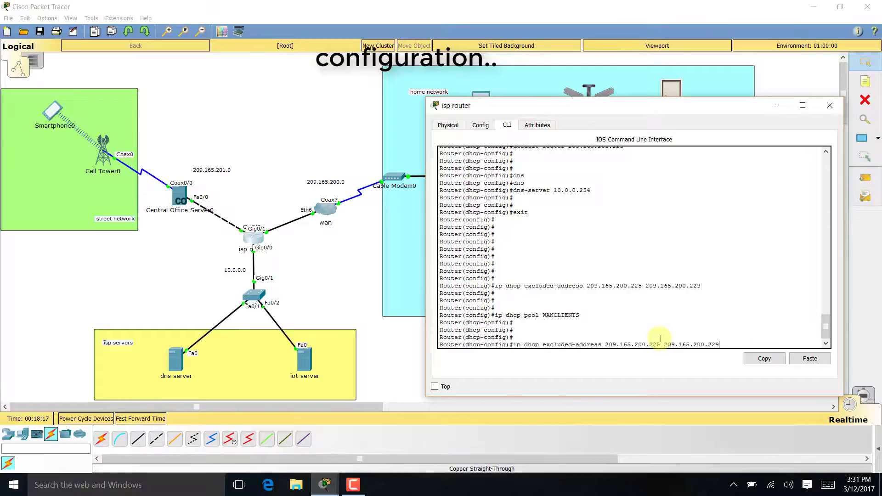
{"action": "key", "text": "Up"}
{"action": "key", "text": "Up"}
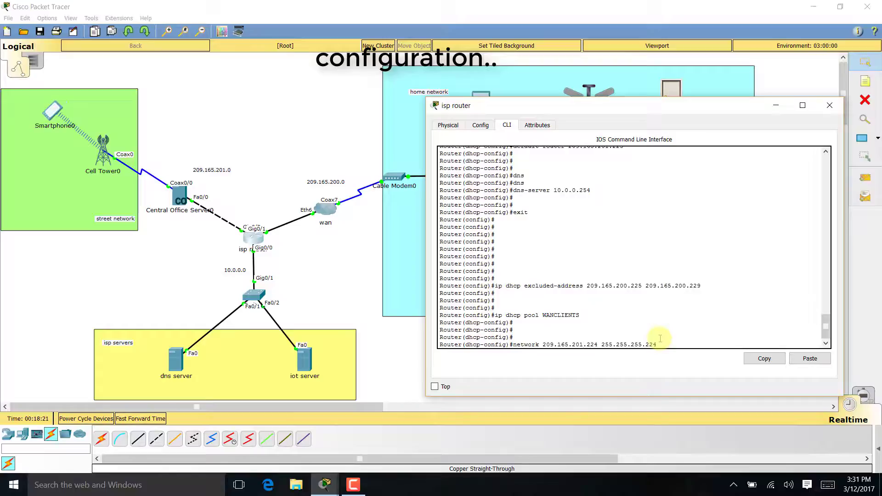
{"action": "key", "text": "Left"}
{"action": "key", "text": "Left"}
{"action": "key", "text": "Left"}
{"action": "key", "text": "Left"}
{"action": "key", "text": "Left"}
{"action": "key", "text": "Left"}
{"action": "key", "text": "Left"}
{"action": "key", "text": "Left"}
{"action": "key", "text": "Left"}
{"action": "key", "text": "Left"}
{"action": "key", "text": "Left"}
{"action": "key", "text": "Left"}
{"action": "key", "text": "Left"}
{"action": "key", "text": "Left"}
{"action": "key", "text": "Left"}
{"action": "key", "text": "Left"}
{"action": "key", "text": "Left"}
{"action": "key", "text": "Left"}
{"action": "key", "text": "Left"}
{"action": "key", "text": "Left"}
{"action": "key", "text": "BackSpace"}
{"action": "type", "text": "0"}
{"action": "key", "text": "Return"}
{"action": "key", "text": "Return"}
{"action": "key", "text": "Return"}
{"action": "key", "text": "Return"}
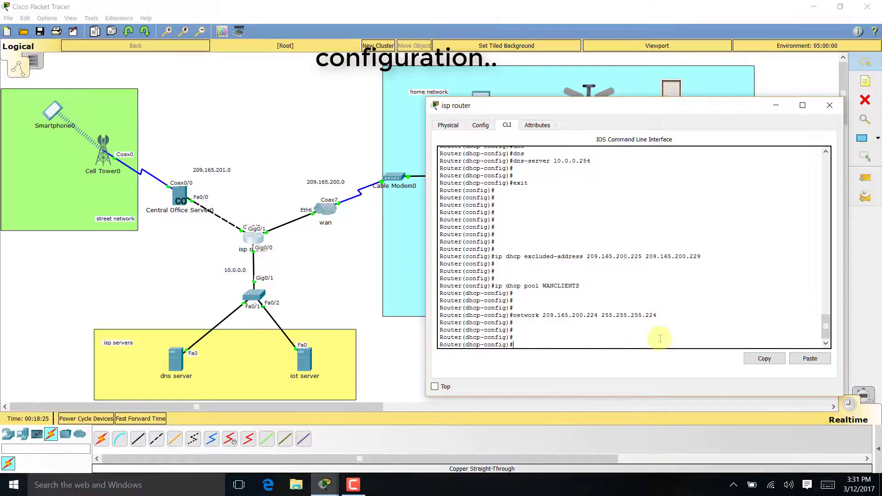
- Set the WANCLIENTS default router to 209.165.200.225 and DNS server to 10.0.0.254
{"action": "key", "text": "Up"}
{"action": "key", "text": "Up"}
{"action": "key", "text": "Up"}
{"action": "key", "text": "Up"}
{"action": "key", "text": "Up"}
{"action": "key", "text": "Up"}
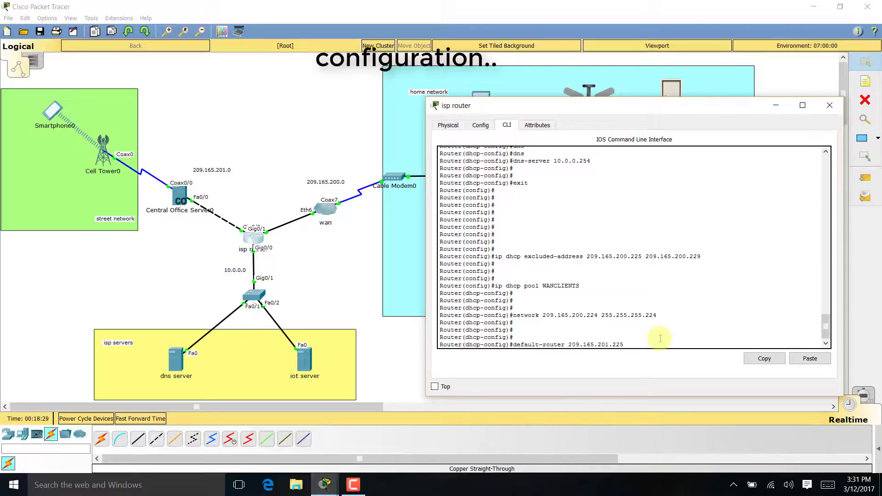
{"action": "key", "text": "BackSpace"}
{"action": "key", "text": "Return"}
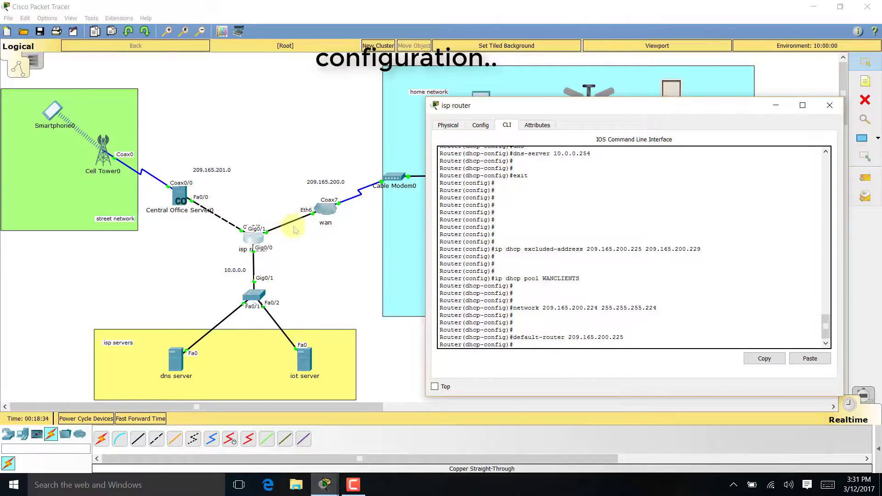
{"action": "key", "text": "Up"}
{"action": "key", "text": "Up"}
{"action": "key", "text": "Up"}
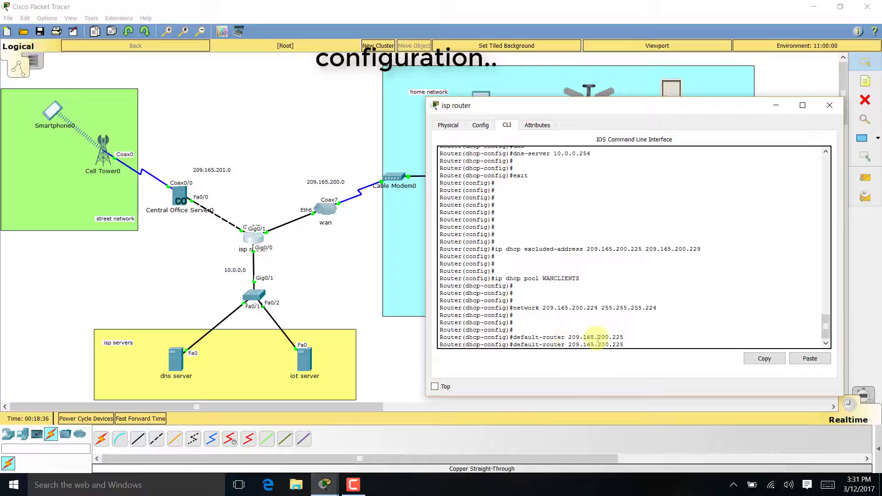
{"action": "key", "text": "Up"}
{"action": "key", "text": "Up"}
{"action": "key", "text": "Up"}
{"action": "key", "text": "Return"}
{"action": "key", "text": "Return"}
{"action": "key", "text": "Return"}
{"action": "key", "text": "Return"}
{"action": "key", "text": "Return"}
{"action": "key", "text": "Return"}
{"action": "key", "text": "Return"}
{"action": "key", "text": "Return"}
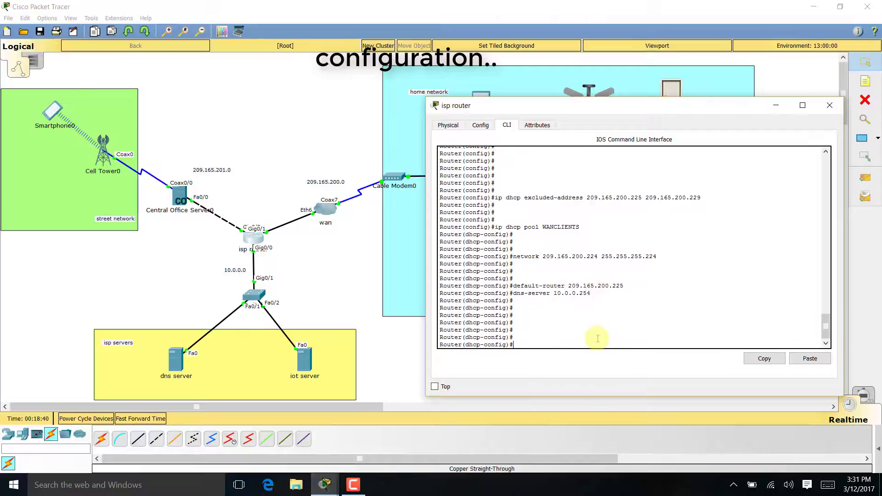
- Exit the pool, global configuration and the router console session
{"action": "type", "text": "exit"}
{"action": "key", "text": "Return"}
{"action": "type", "text": "exit"}
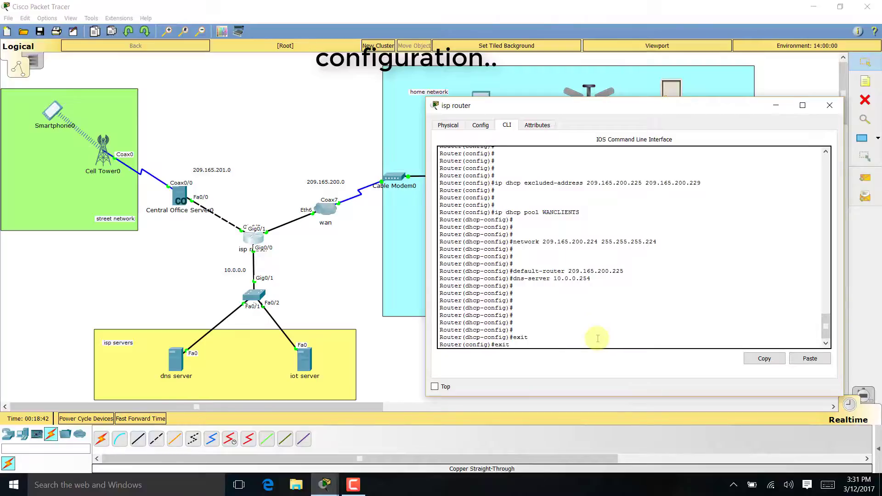
{"action": "key", "text": "Return"}
{"action": "key", "text": "Return"}
{"action": "key", "text": "Return"}
{"action": "type", "text": "exit"}
{"action": "key", "text": "Return"}
{"action": "key", "text": "Return"}
{"action": "key", "text": "Return"}
{"action": "key", "text": "Return"}
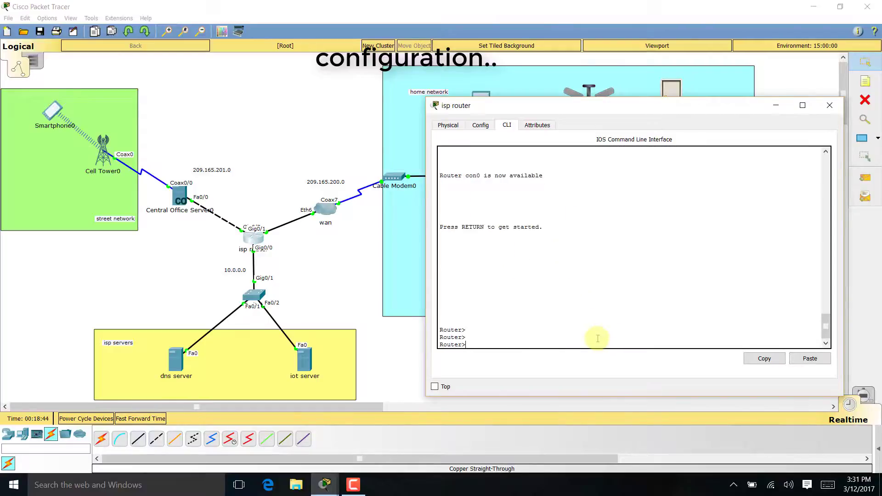
{"action": "type", "text": "exit"}
{"action": "key", "text": "Return"}
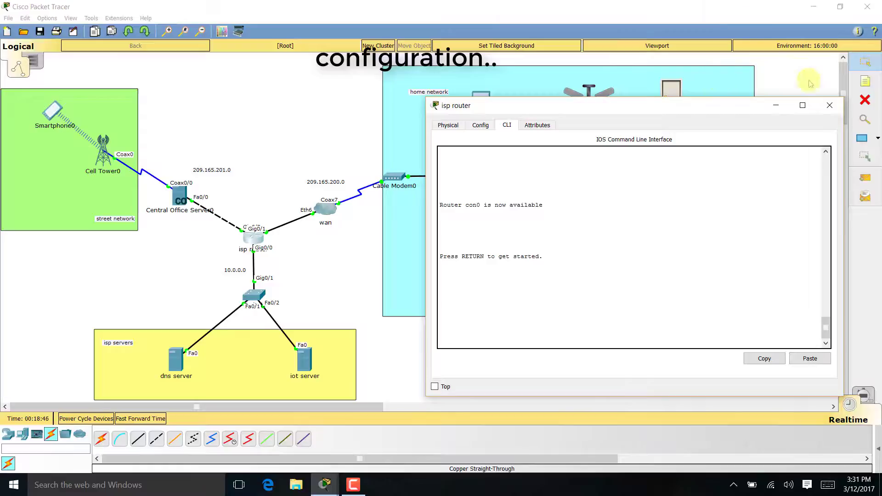
- Switch Central Office Server0's Backbone from Static back to DHCP to obtain 209.165.201.230, checking Cell Tower
{"action": "left_click", "coordinate": [827, 105]}
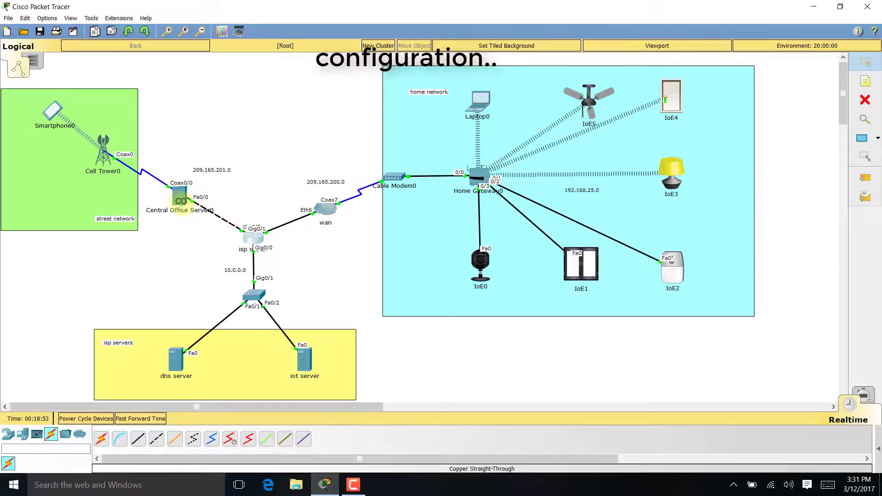
{"action": "left_click", "coordinate": [180, 201]}
{"action": "left_click", "coordinate": [250, 147]}
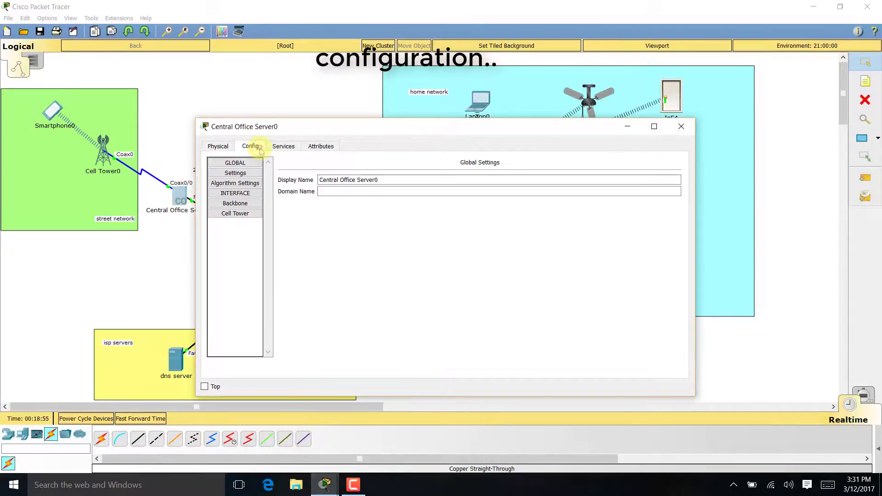
{"action": "left_click", "coordinate": [242, 205]}
{"action": "left_click", "coordinate": [303, 205]}
{"action": "left_click", "coordinate": [307, 196]}
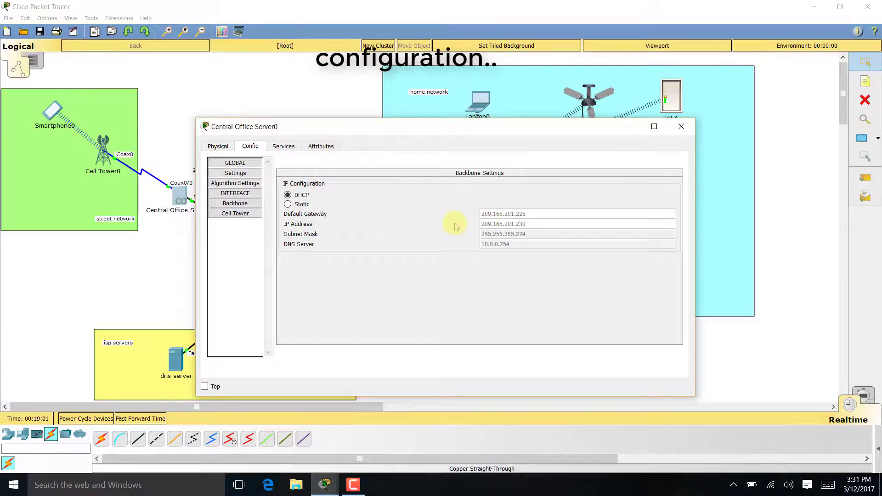
{"action": "left_click_drag", "start_coordinate": [510, 128], "coordinate": [635, 111]}
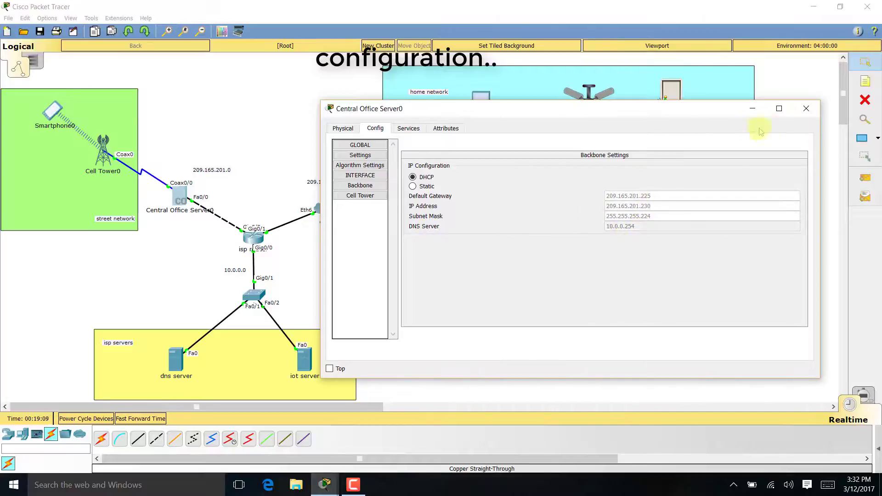
{"action": "left_click", "coordinate": [362, 196]}
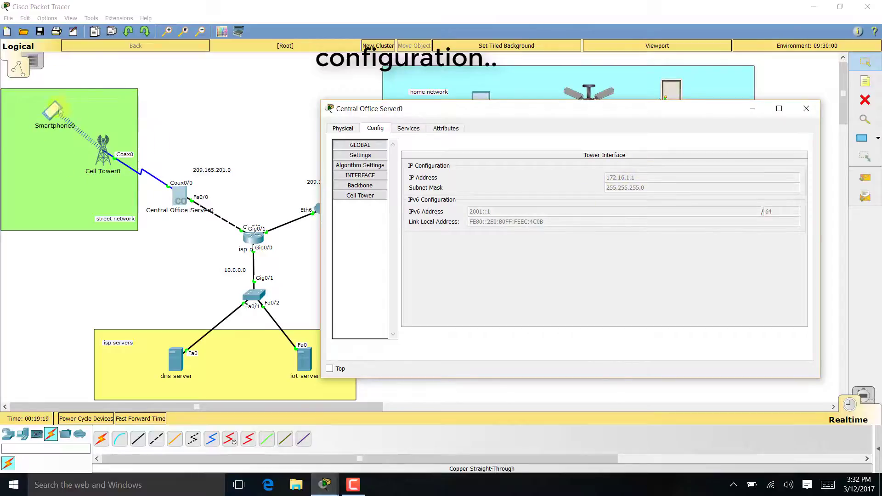
{"action": "left_click", "coordinate": [806, 109]}
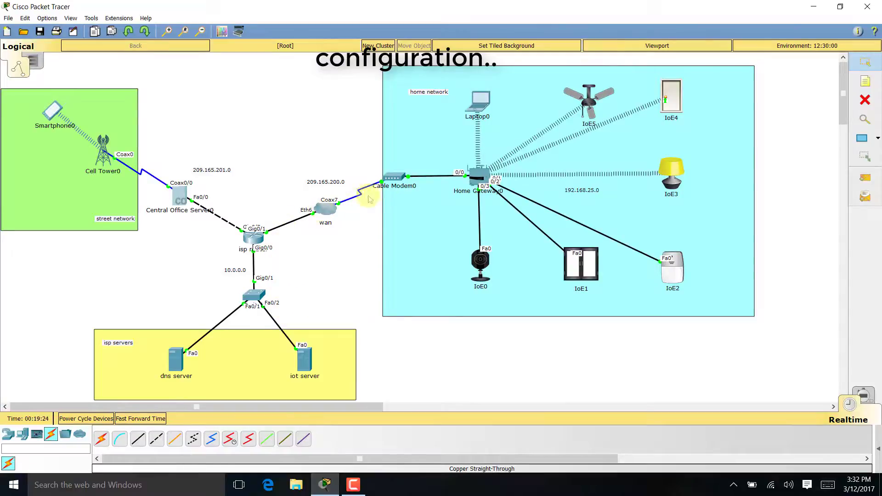
- In the wan cloud's Cable settings, add a mapping from Coaxial7 to Ethernet6
{"action": "left_click", "coordinate": [330, 208]}
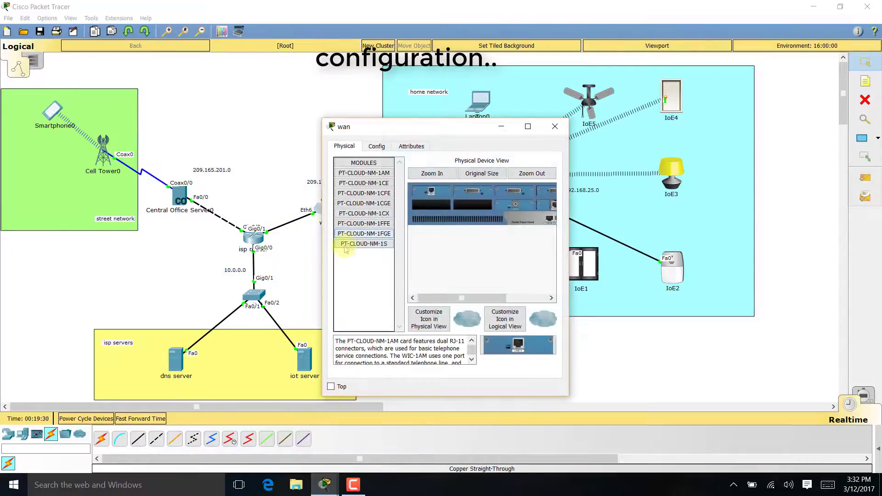
{"action": "left_click_drag", "start_coordinate": [430, 133], "coordinate": [589, 118]}
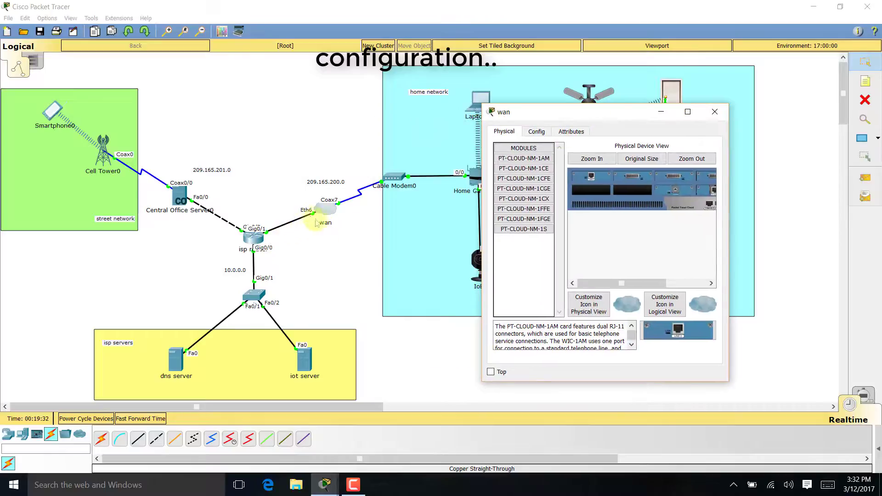
{"action": "left_click", "coordinate": [535, 132]}
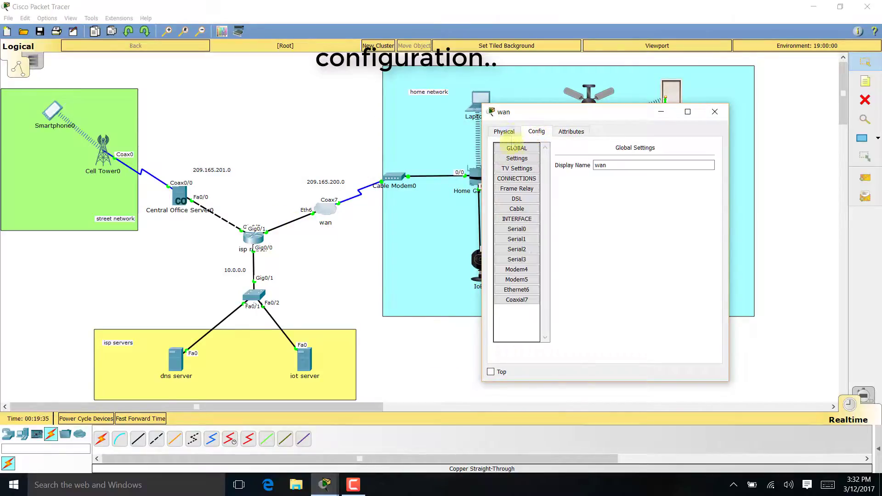
{"action": "left_click", "coordinate": [516, 291]}
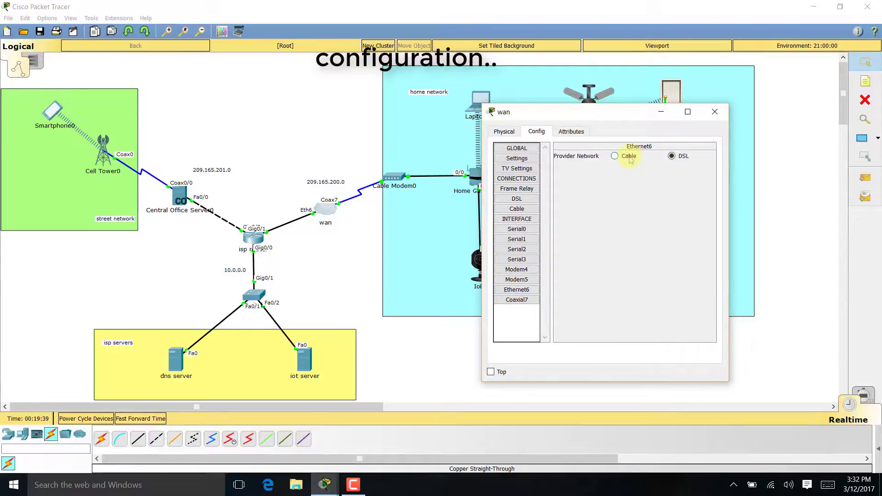
{"action": "left_click", "coordinate": [517, 209]}
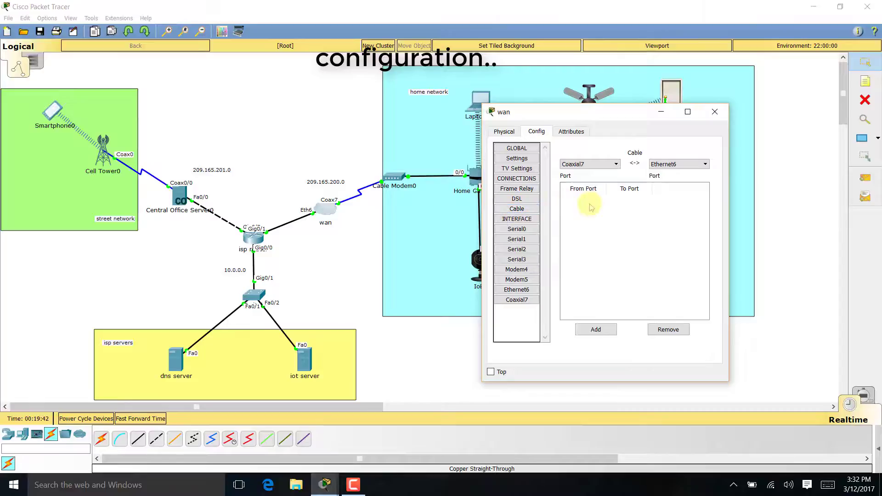
{"action": "left_click", "coordinate": [597, 329]}
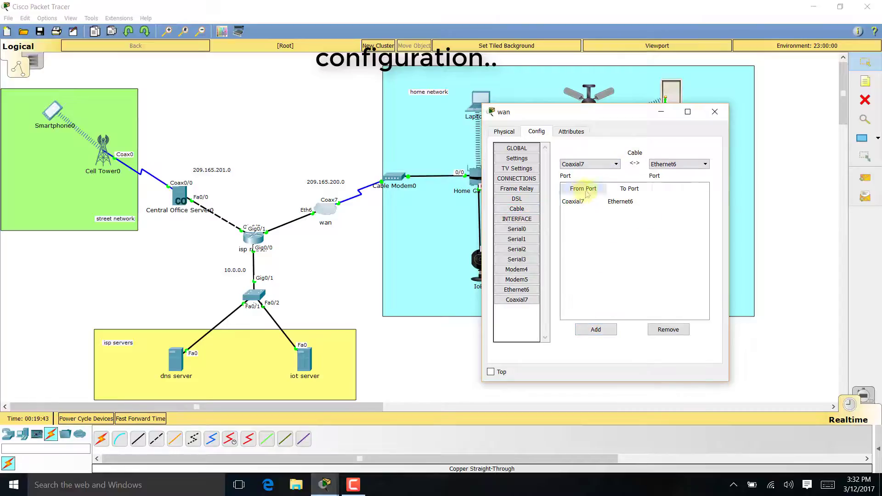
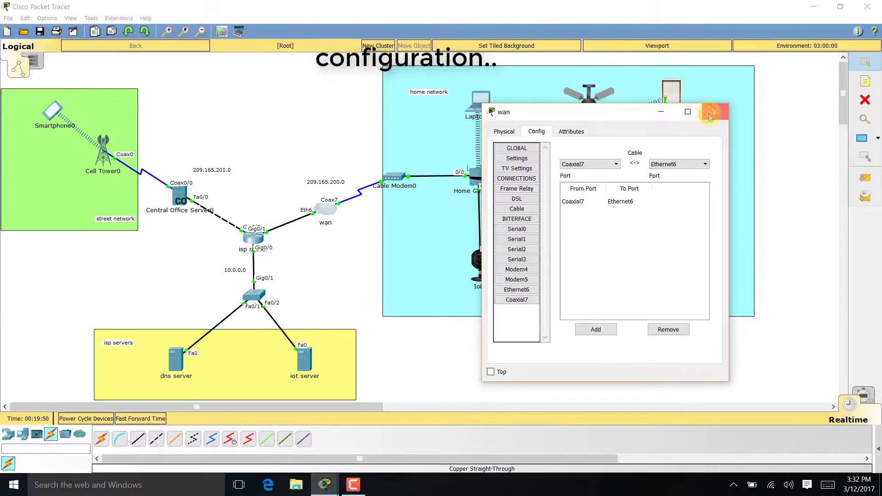
- Close the wan cloud's settings window to return to the home network topology
{"action": "left_click", "coordinate": [709, 116]}
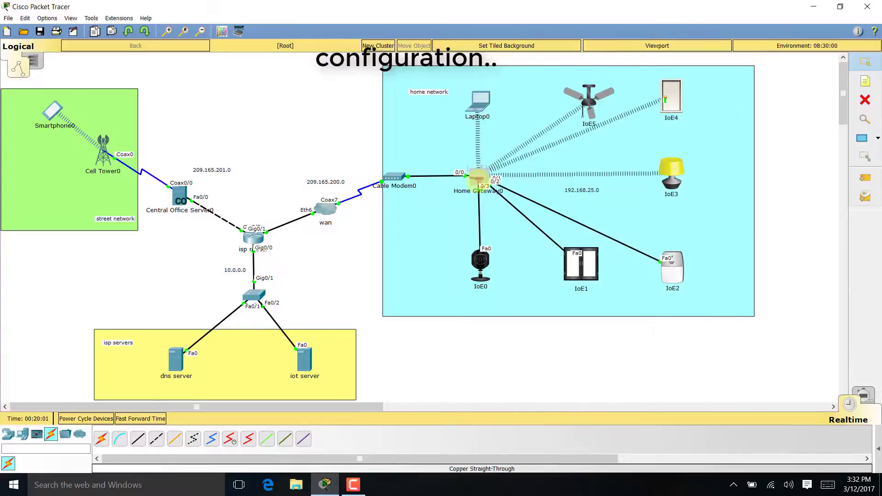
- Switch Home Gateway0's Internet connection from Static back to DHCP, getting 209.165.200.230 with DNS 10.0.0.254
{"action": "left_click", "coordinate": [478, 183]}
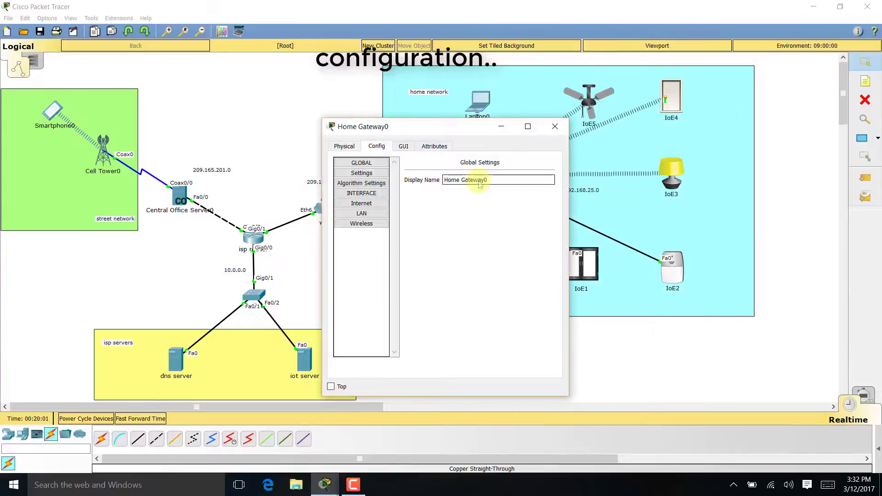
{"action": "left_click_drag", "start_coordinate": [502, 121], "coordinate": [689, 108]}
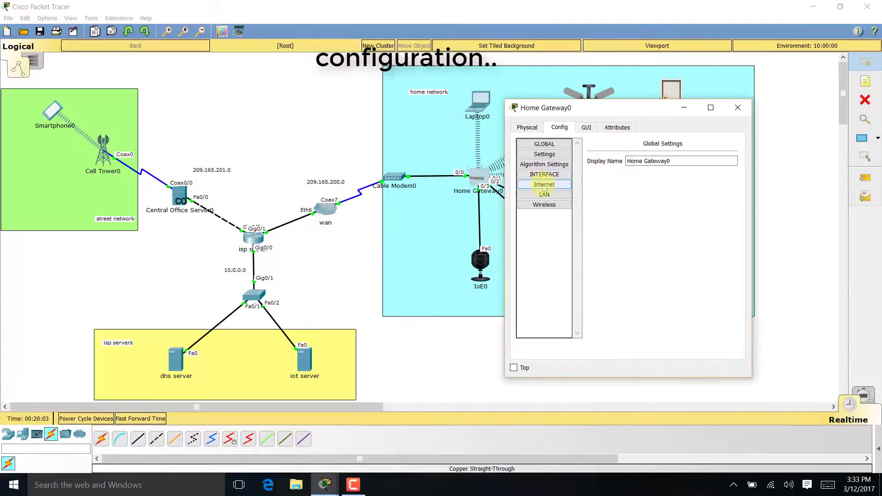
{"action": "left_click", "coordinate": [543, 184]}
{"action": "left_click", "coordinate": [597, 186]}
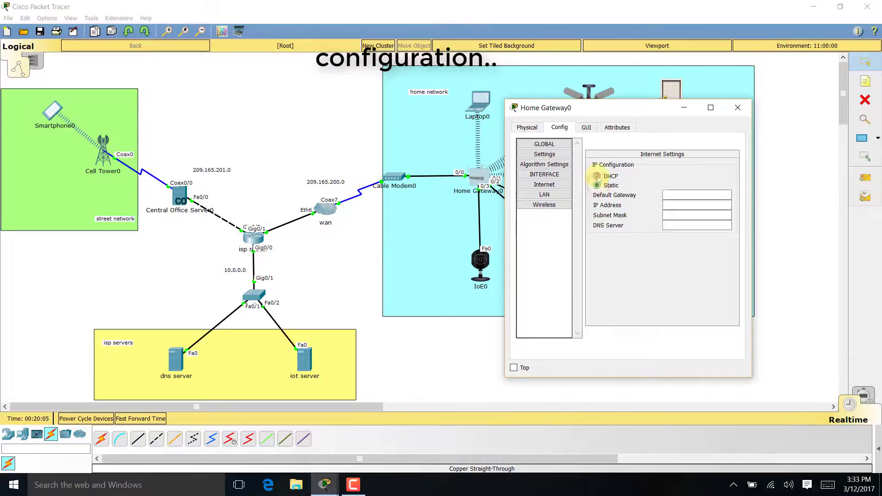
{"action": "left_click", "coordinate": [597, 176]}
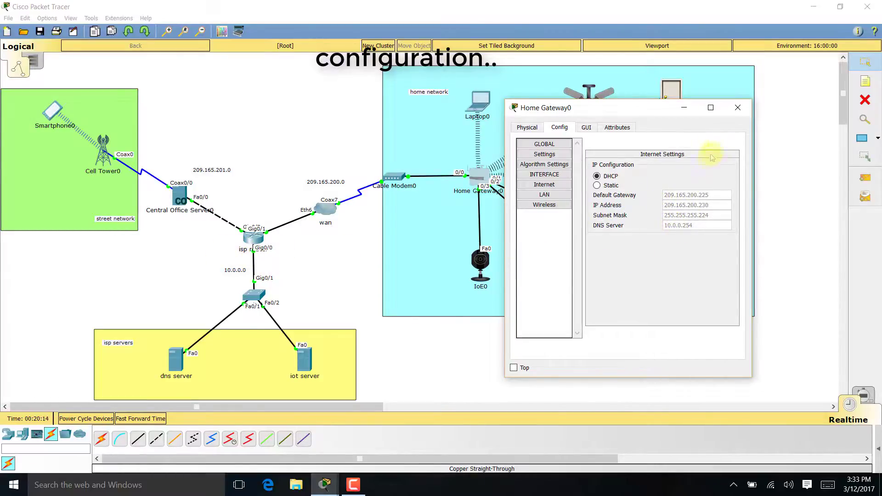
{"action": "left_click", "coordinate": [737, 108]}
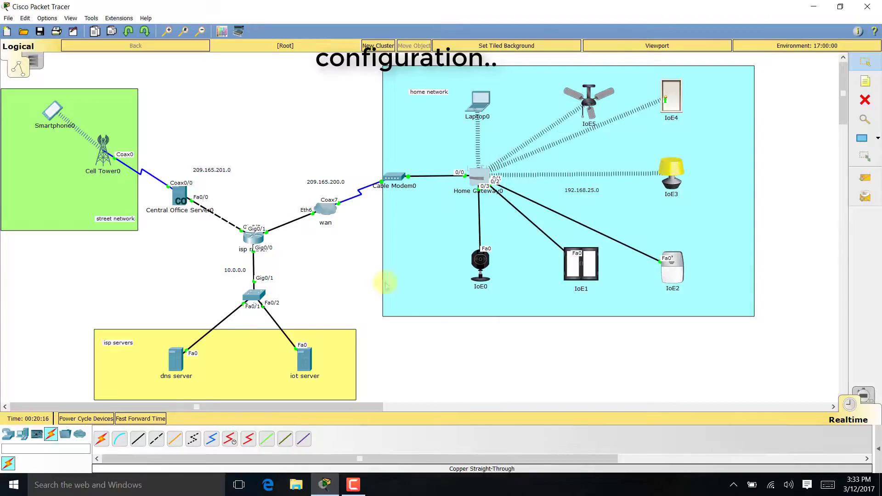
- Give the dns server static IP 10.0.0.254, mask 255.255.255.0, gateway 10.0.0.1, DNS 10.0.0.254
{"action": "left_click", "coordinate": [178, 369]}
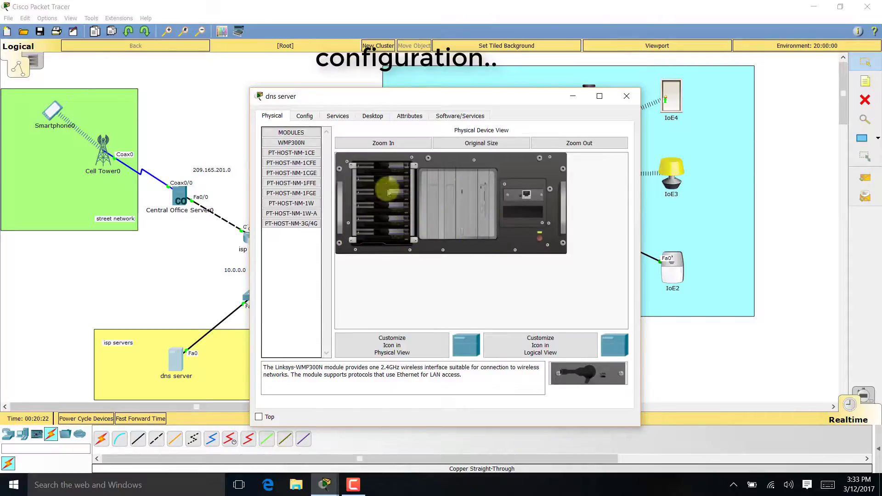
{"action": "left_click", "coordinate": [372, 116]}
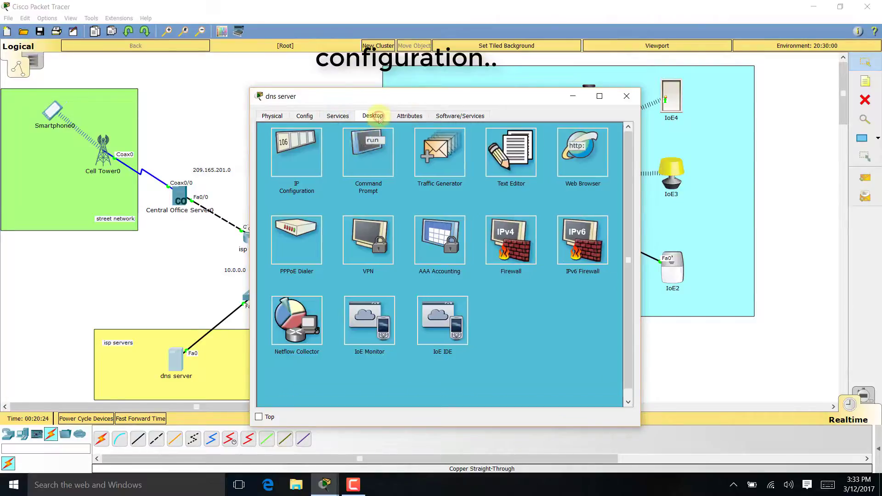
{"action": "left_click", "coordinate": [296, 168]}
{"action": "left_click", "coordinate": [404, 184]}
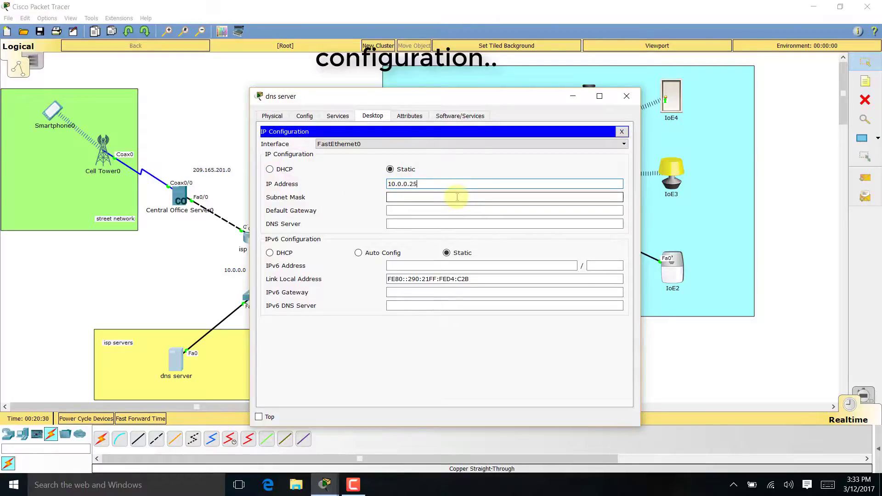
{"action": "left_click", "coordinate": [457, 197]}
{"action": "type", "text": "255.255.255.0"}
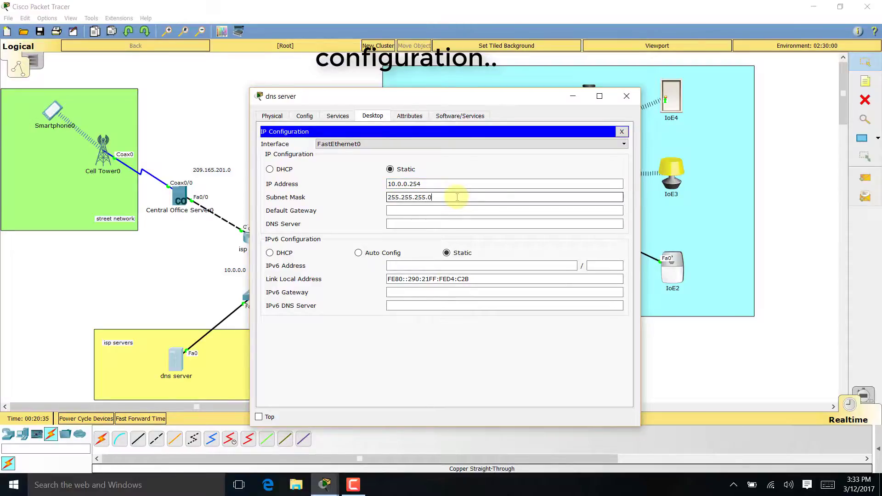
{"action": "key", "text": "Tab"}
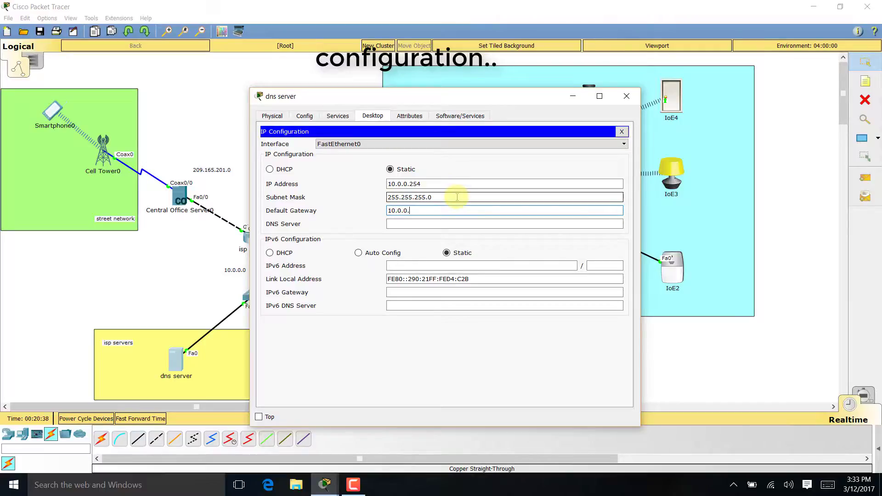
{"action": "left_click_drag", "start_coordinate": [458, 96], "coordinate": [604, 97]}
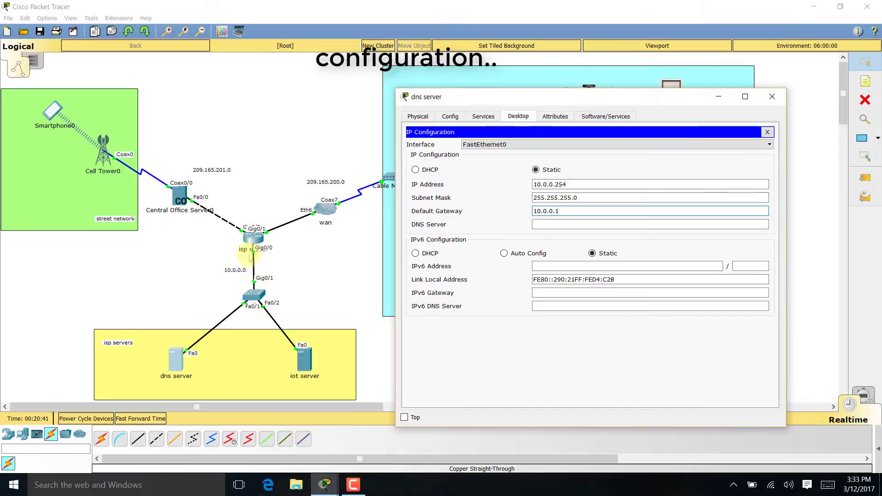
{"action": "left_click", "coordinate": [558, 225]}
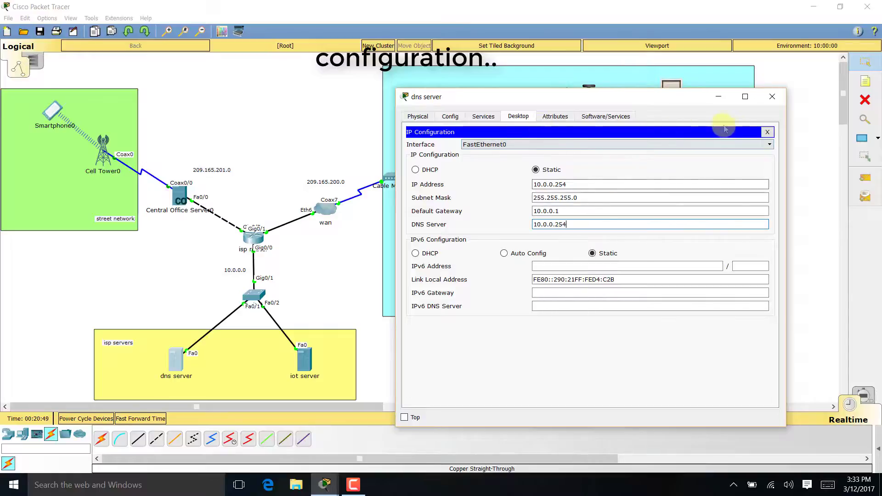
{"action": "left_click", "coordinate": [767, 133]}
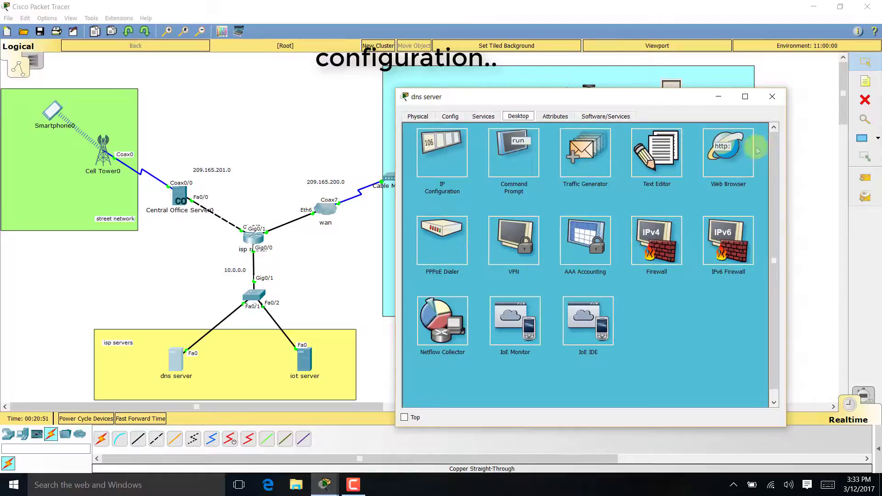
- Turn the dns server's DNS service on and close its window
{"action": "left_click", "coordinate": [490, 116]}
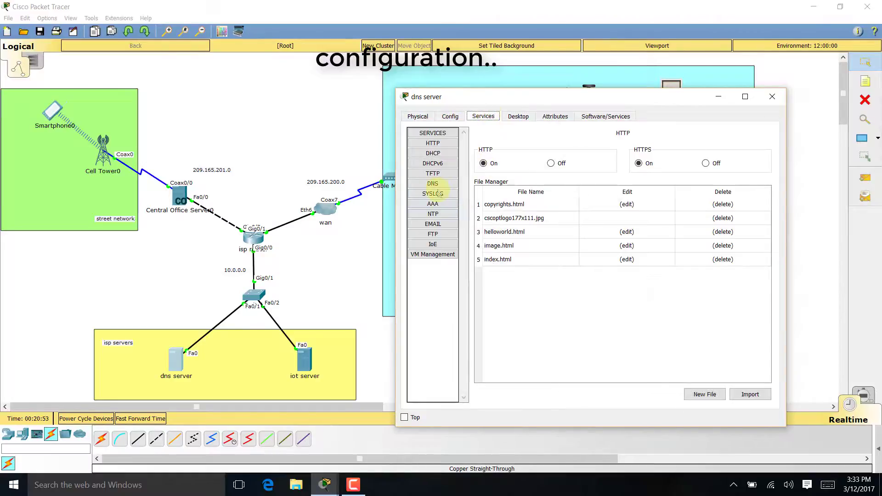
{"action": "left_click", "coordinate": [433, 183]}
{"action": "left_click", "coordinate": [578, 151]}
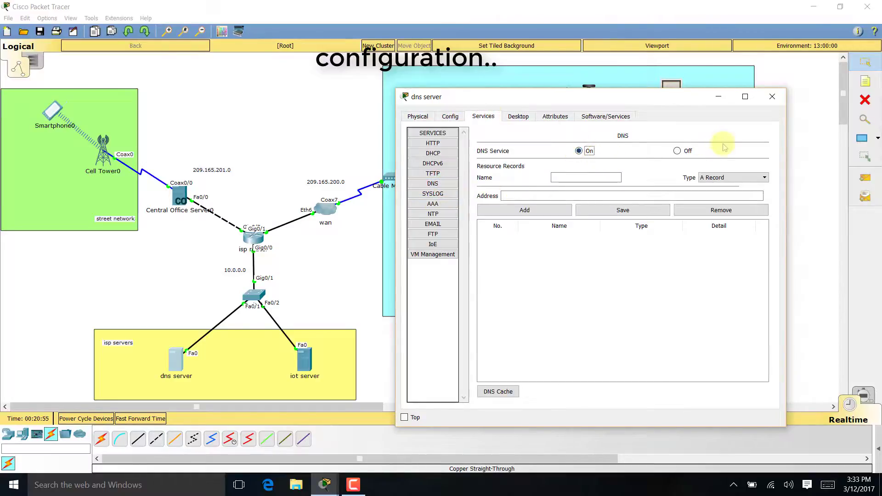
{"action": "left_click", "coordinate": [772, 96]}
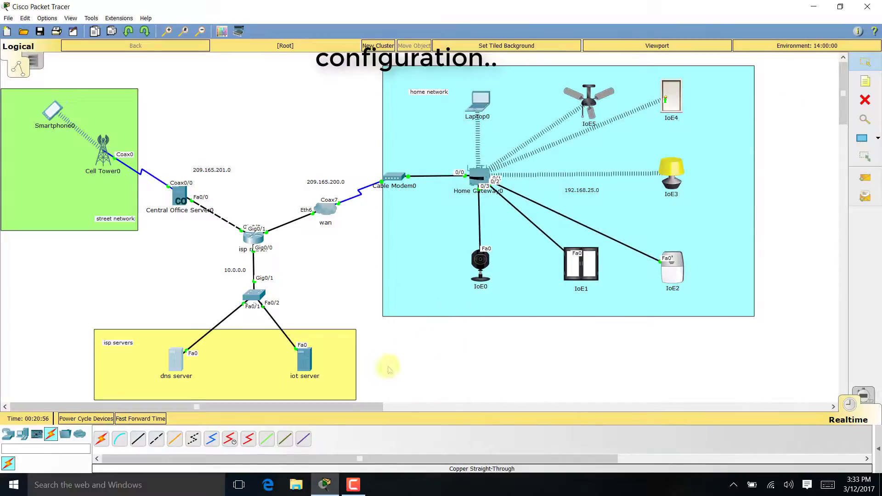
- Give the iot server static IP 10.0.0.253, mask 255.255.255.0, gateway 10.0.0.1, DNS 10.0.0.254
{"action": "left_click", "coordinate": [303, 363]}
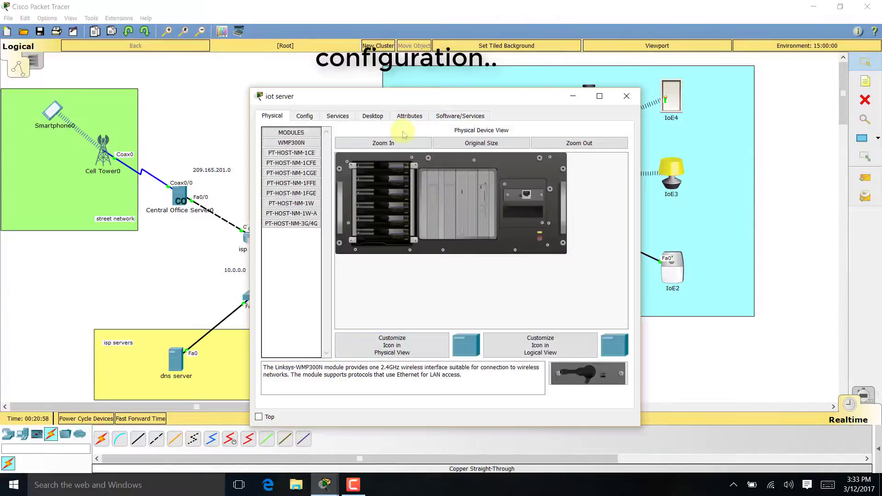
{"action": "left_click", "coordinate": [370, 118]}
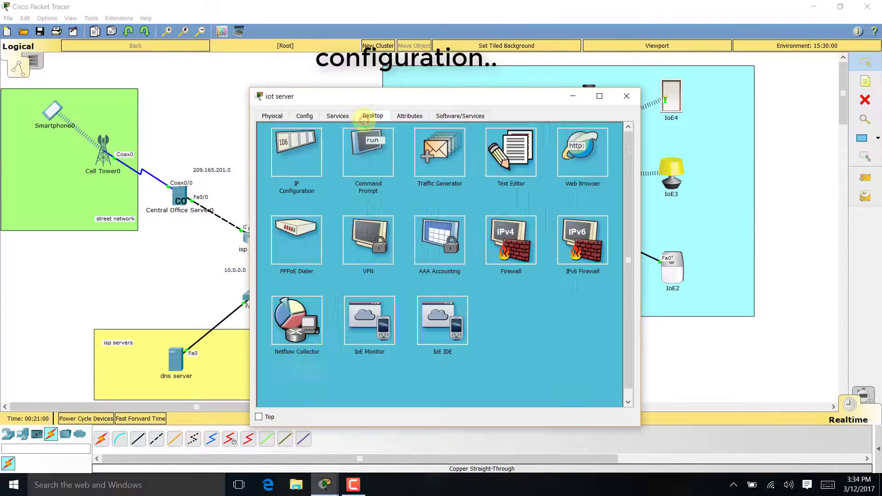
{"action": "left_click", "coordinate": [317, 158]}
{"action": "left_click", "coordinate": [404, 184]}
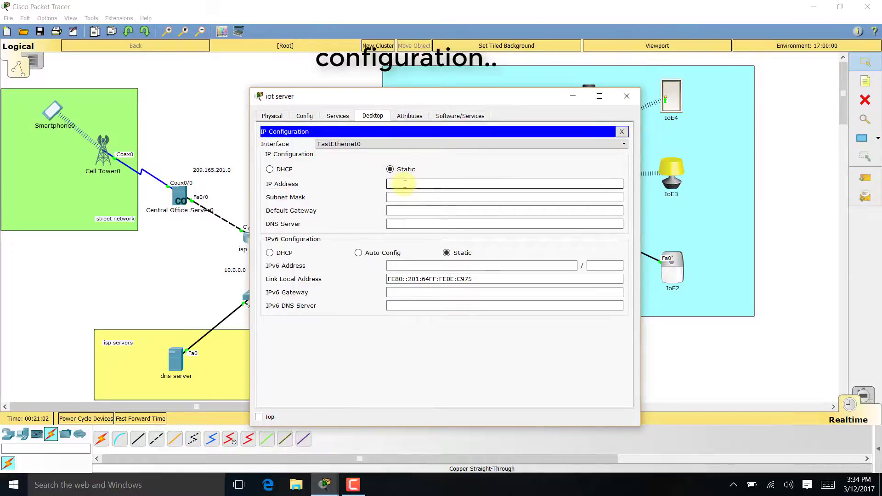
{"action": "type", "text": "10.0.0."}
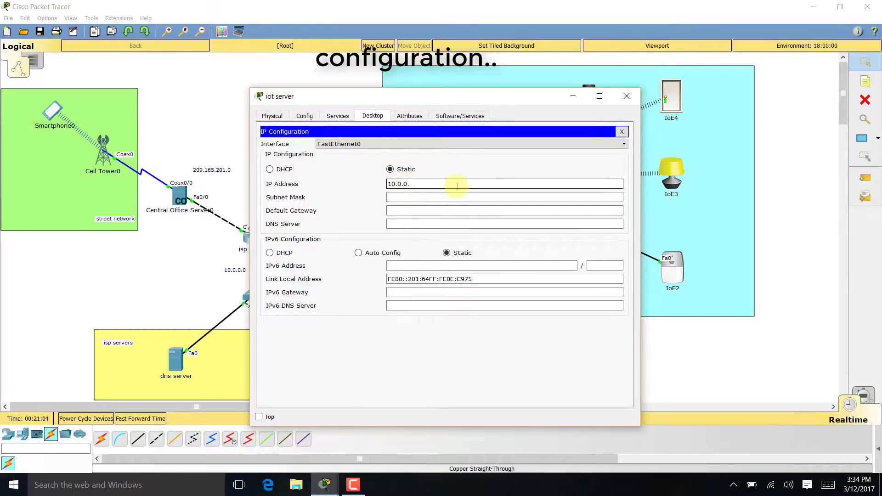
{"action": "type", "text": "253"}
{"action": "key", "text": "Tab"}
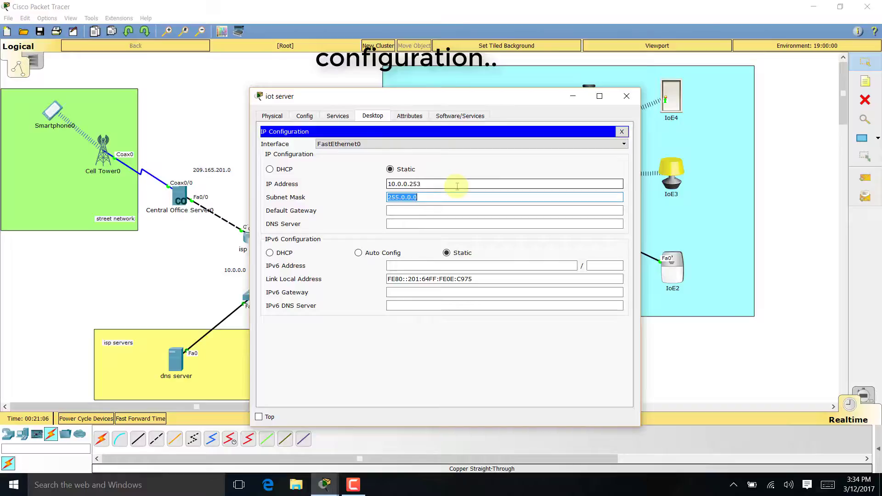
{"action": "type", "text": "255.255.255."}
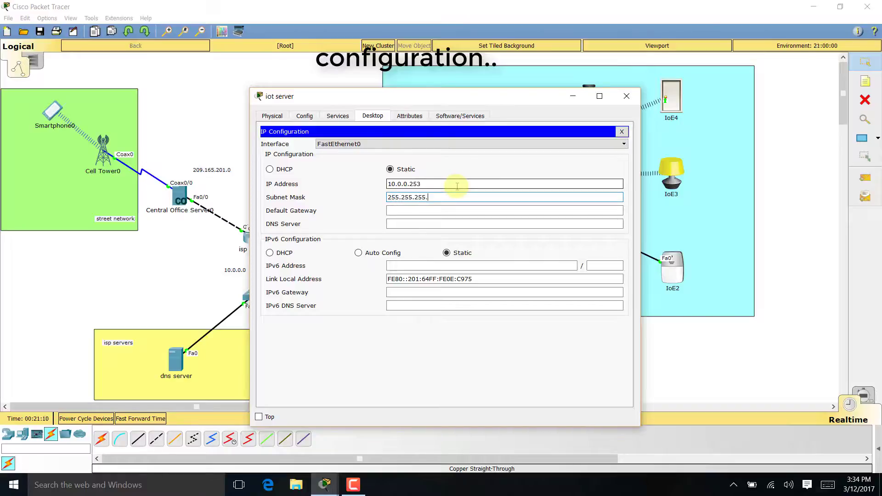
{"action": "type", "text": "0"}
{"action": "key", "text": "Tab"}
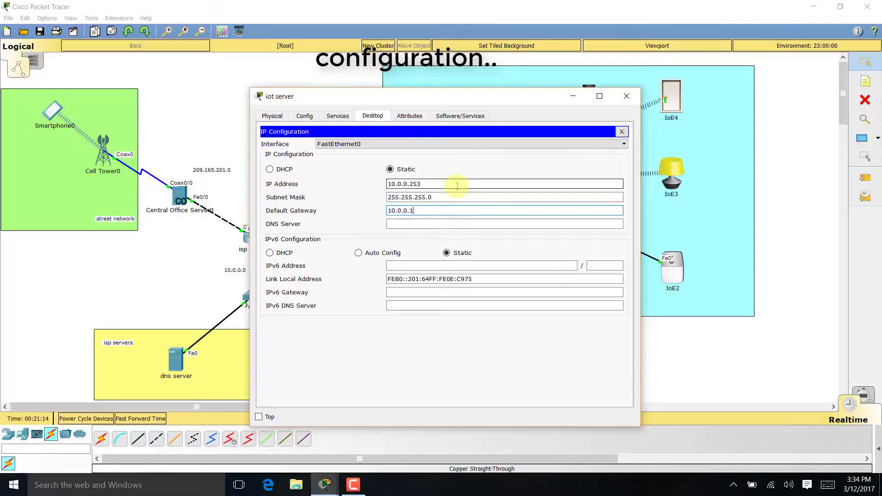
{"action": "key", "text": "Tab"}
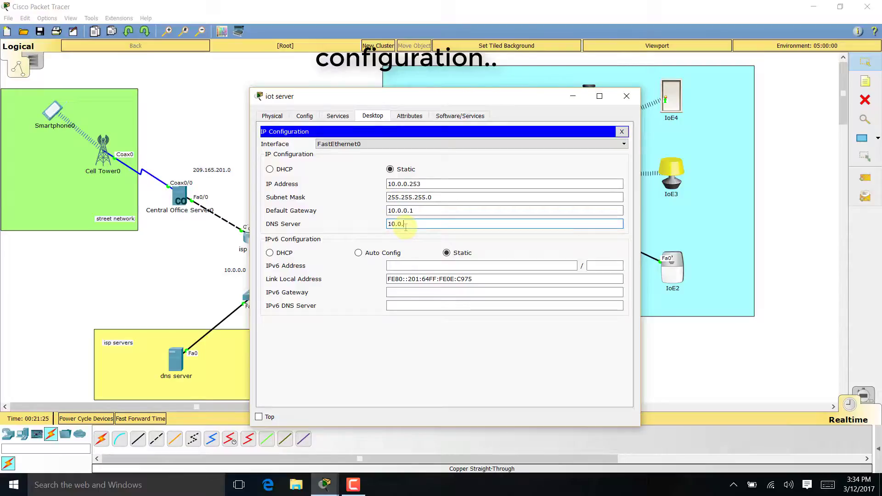
{"action": "type", "text": "0.254"}
{"action": "left_click", "coordinate": [622, 131]}
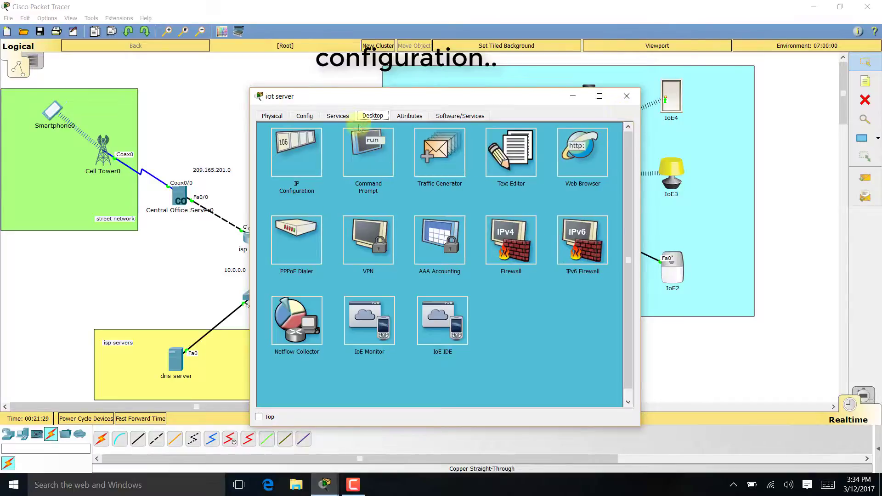
- Switch the iot server's IoE Registration Server service on and close its window
{"action": "left_click", "coordinate": [340, 116]}
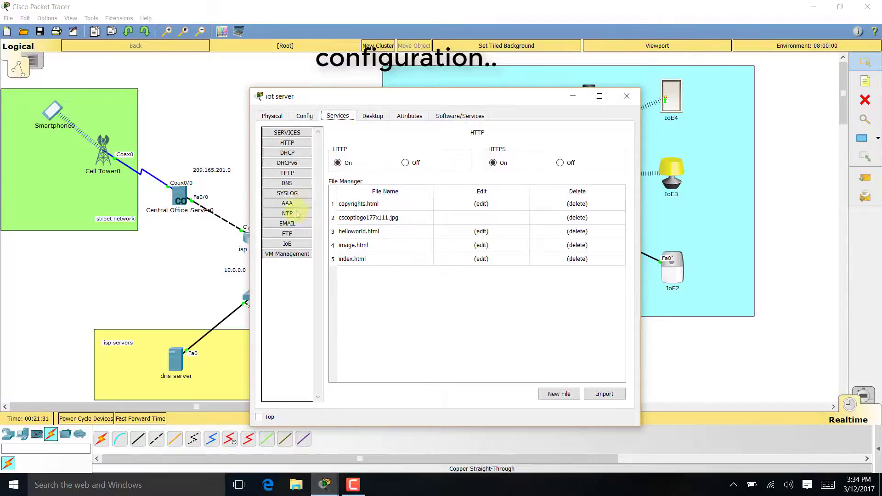
{"action": "left_click", "coordinate": [308, 244]}
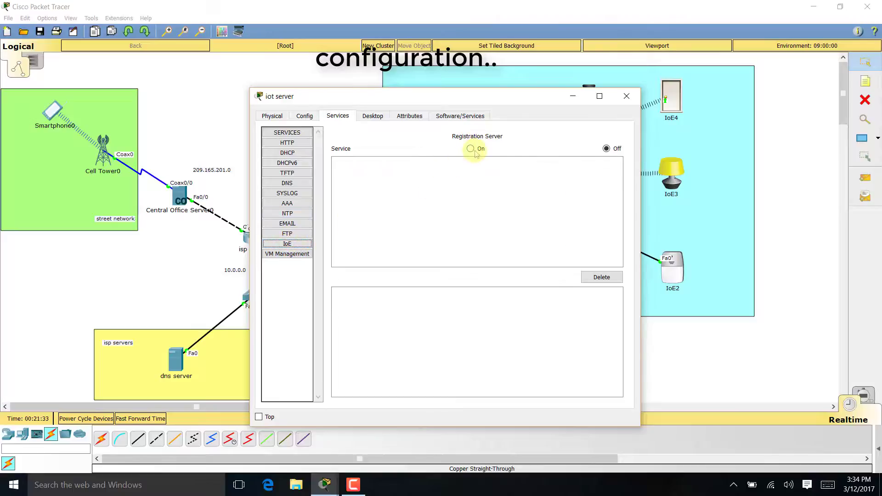
{"action": "left_click", "coordinate": [474, 150]}
{"action": "left_click", "coordinate": [625, 97]}
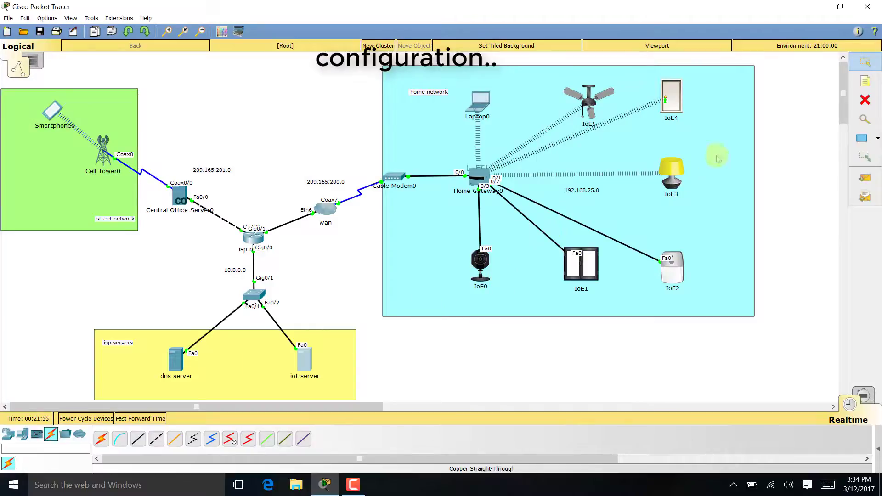
- Add diagram notes labelling the dns server 10.0.0.254 and the iot server 10.0.0.253
{"action": "key", "text": "n"}
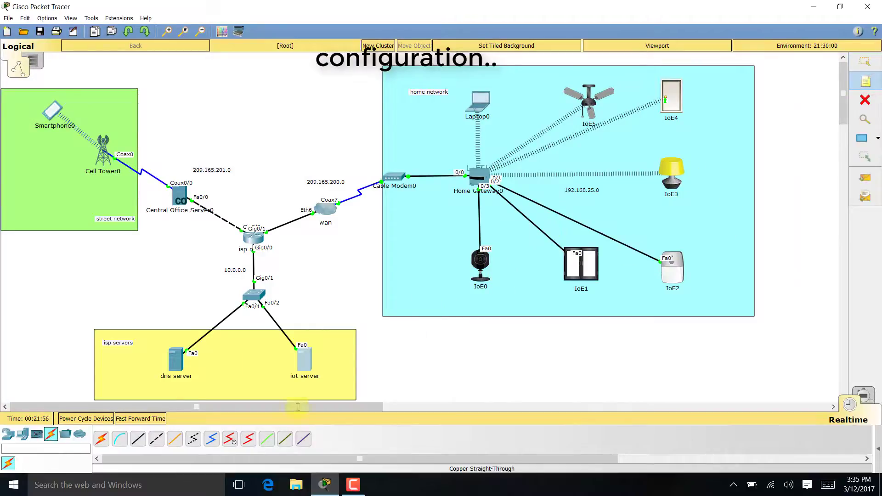
{"action": "left_click", "coordinate": [157, 387]}
{"action": "type", "text": "10.0."}
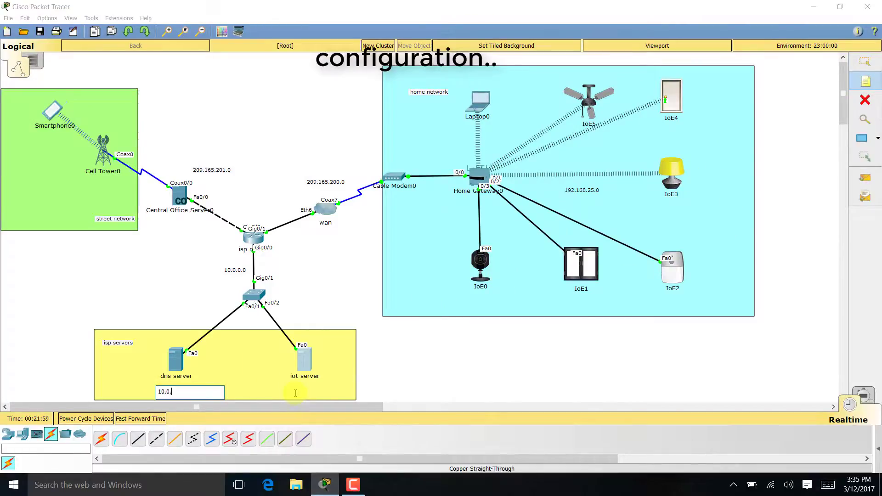
{"action": "type", "text": "0.254"}
{"action": "left_click", "coordinate": [299, 390]}
{"action": "type", "text": "10.0.0.2"}
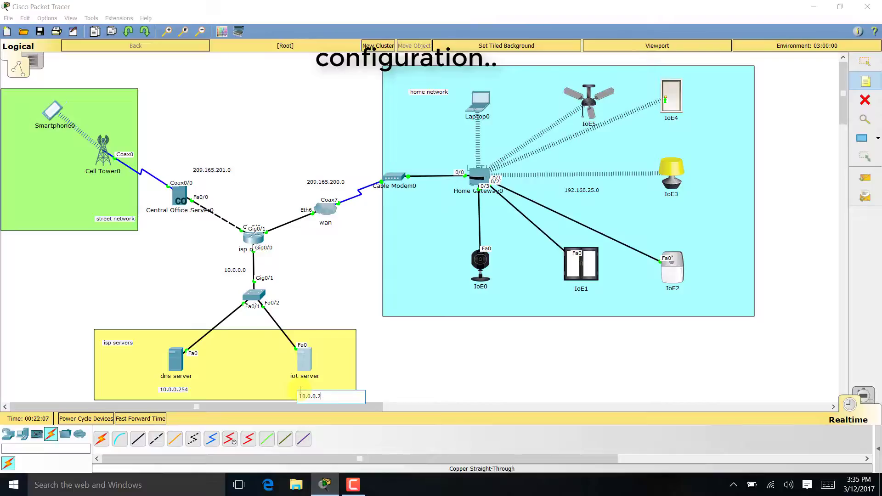
{"action": "type", "text": "53"}
{"action": "left_click", "coordinate": [631, 221]}
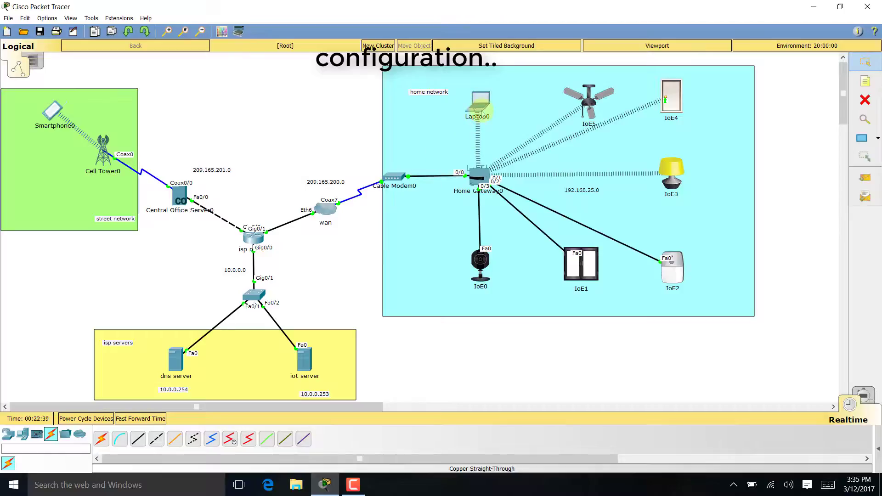
- Open Laptop0's IoE Monitor and set its server address to 10.0.0.253
{"action": "left_click", "coordinate": [483, 107]}
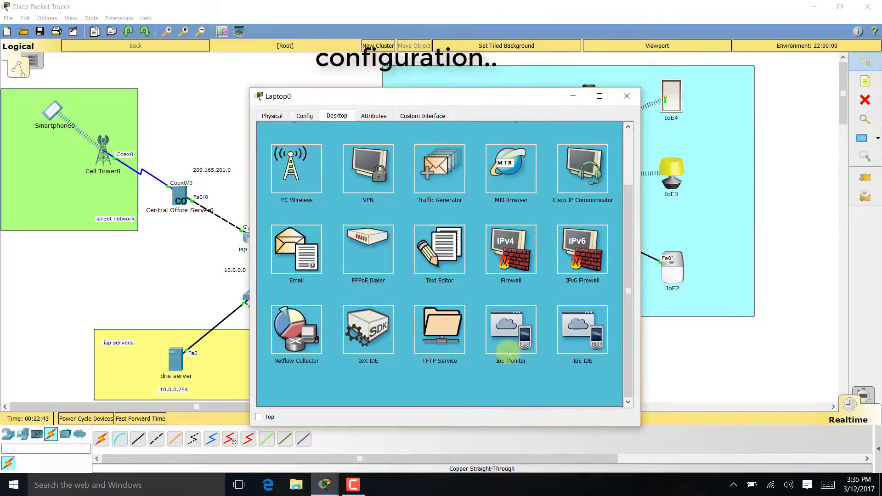
{"action": "left_click", "coordinate": [501, 338]}
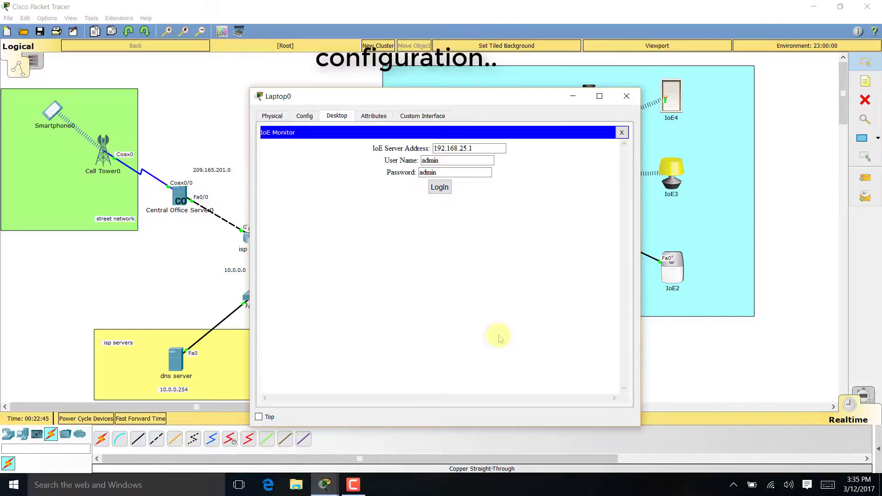
{"action": "double_click", "coordinate": [484, 146]}
{"action": "left_click_drag", "start_coordinate": [446, 98], "coordinate": [448, 98]}
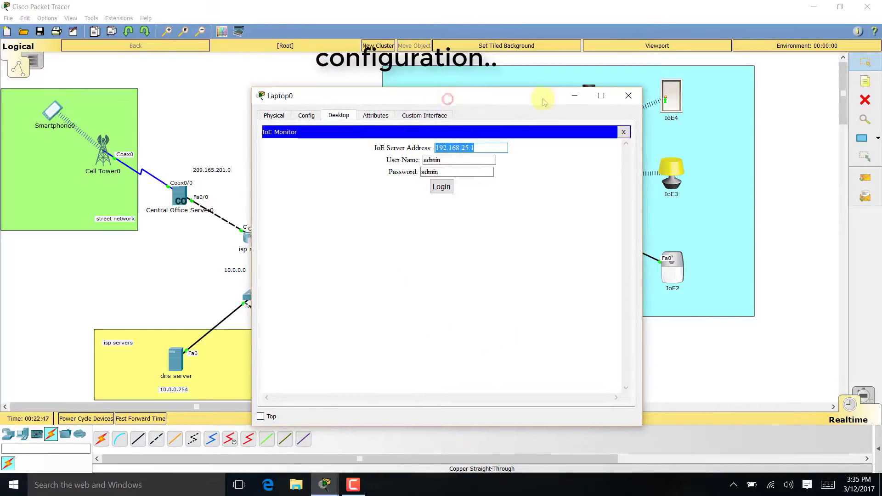
{"action": "left_click_drag", "start_coordinate": [545, 101], "coordinate": [710, 84]}
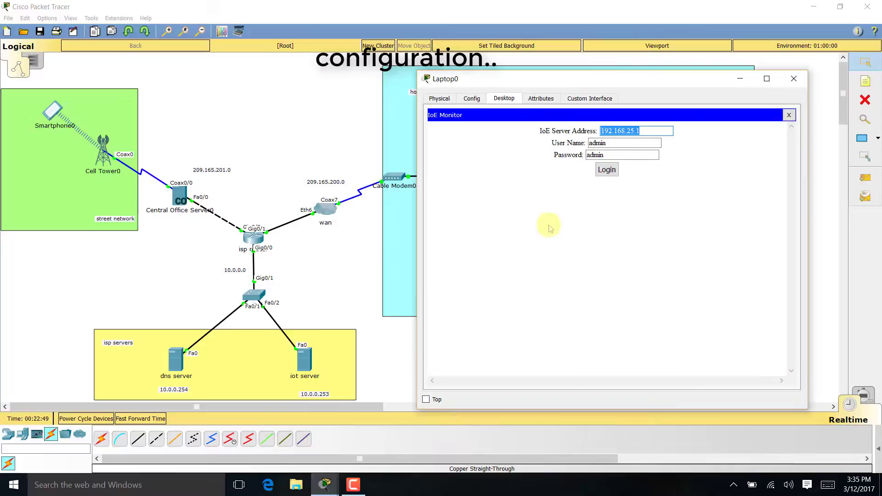
{"action": "type", "text": "10.0.0.253"}
{"action": "key", "text": "Tab"}
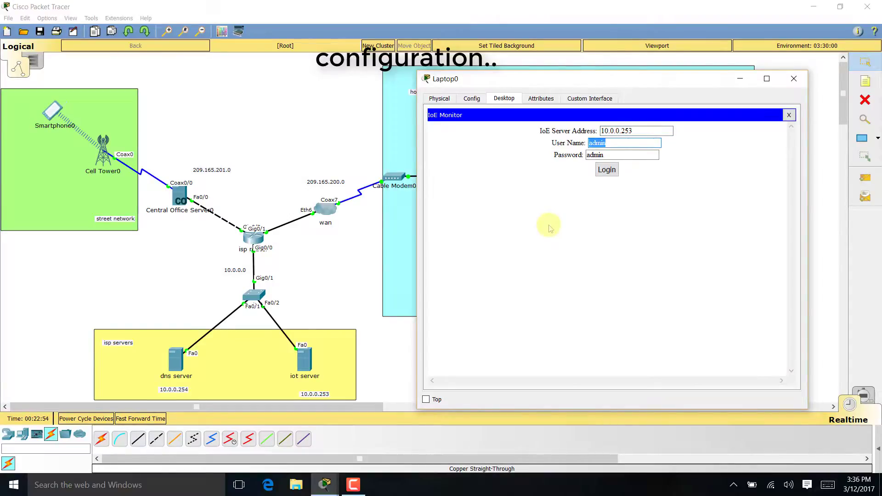
- Try logging in, then open the Sign up form and begin entering the new account's username
{"action": "left_click", "coordinate": [608, 170]}
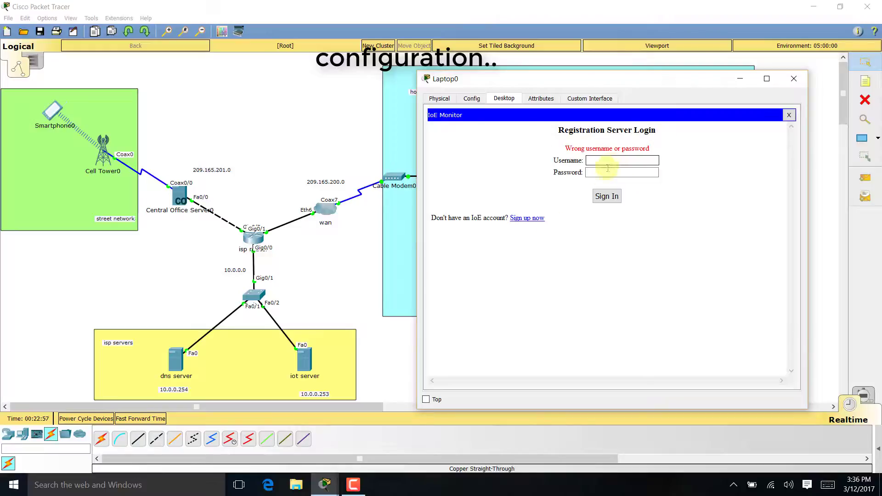
{"action": "left_click", "coordinate": [526, 218]}
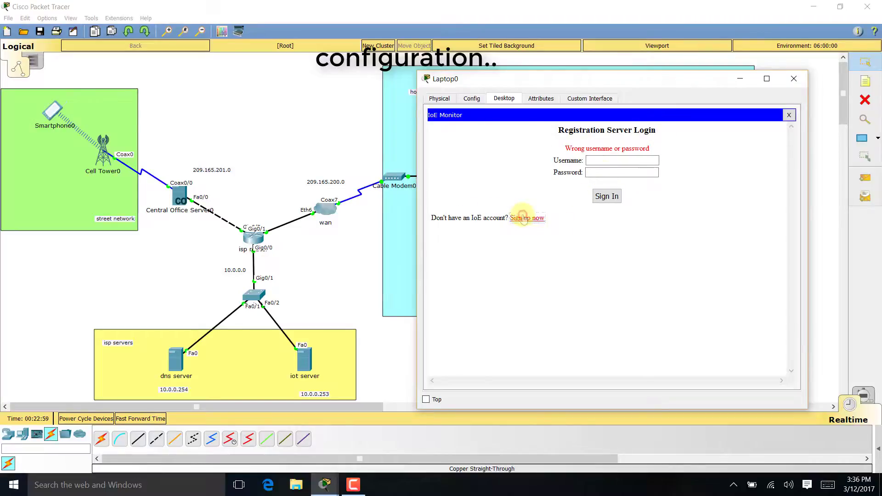
{"action": "left_click", "coordinate": [602, 153]}
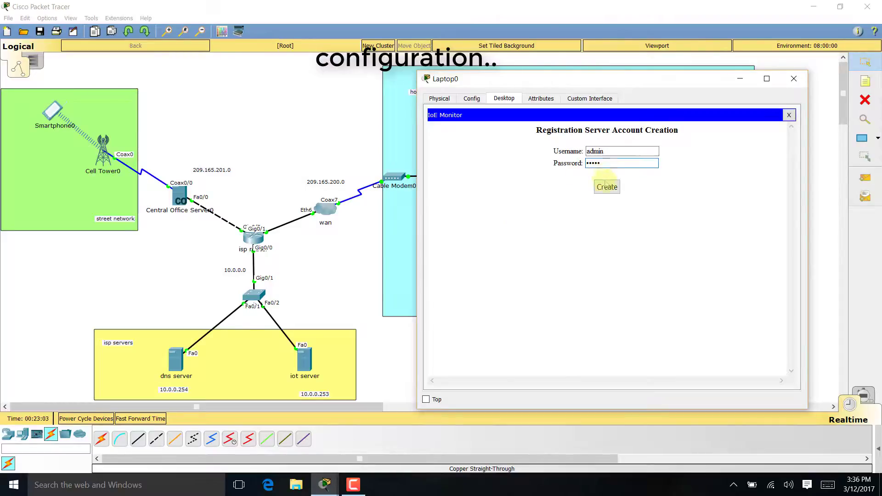
- Create the registration account on Laptop0, log out, and close Laptop0's window
{"action": "left_click", "coordinate": [607, 187]}
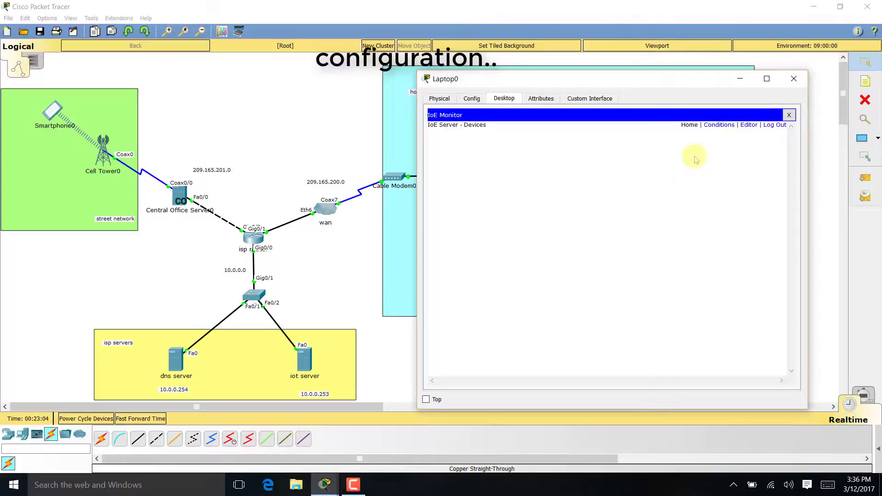
{"action": "left_click", "coordinate": [774, 127]}
{"action": "left_click", "coordinate": [793, 79]}
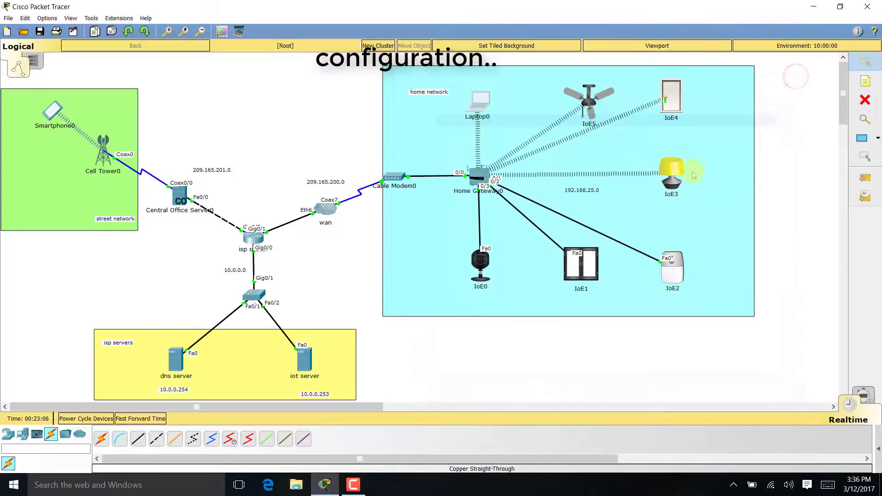
- Check the new account is listed in the iot server's IoE registration service
{"action": "left_click", "coordinate": [311, 368]}
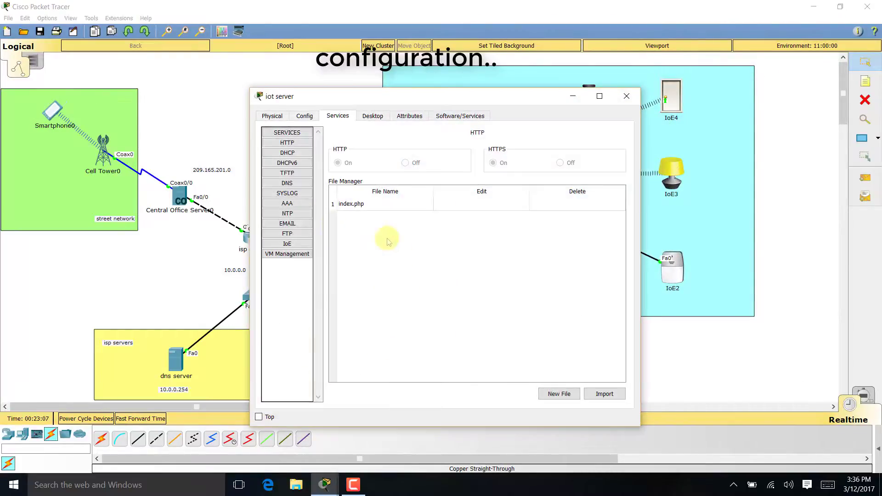
{"action": "left_click", "coordinate": [297, 243]}
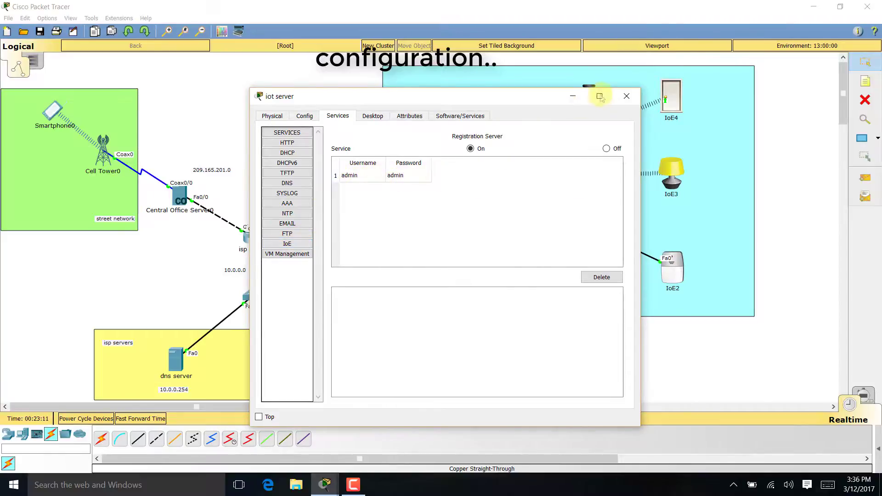
{"action": "left_click", "coordinate": [626, 96]}
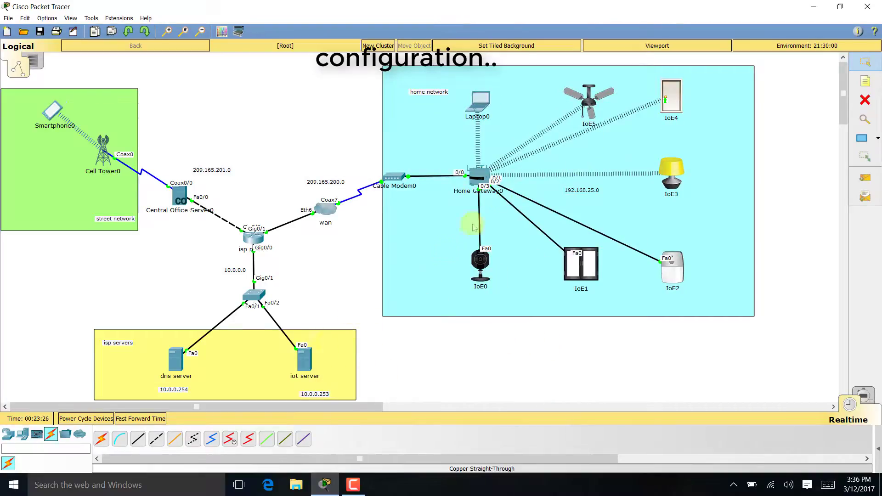
- Register IoE5 with remote server 10.0.0.253 using the account credentials and connect
{"action": "left_click", "coordinate": [588, 107]}
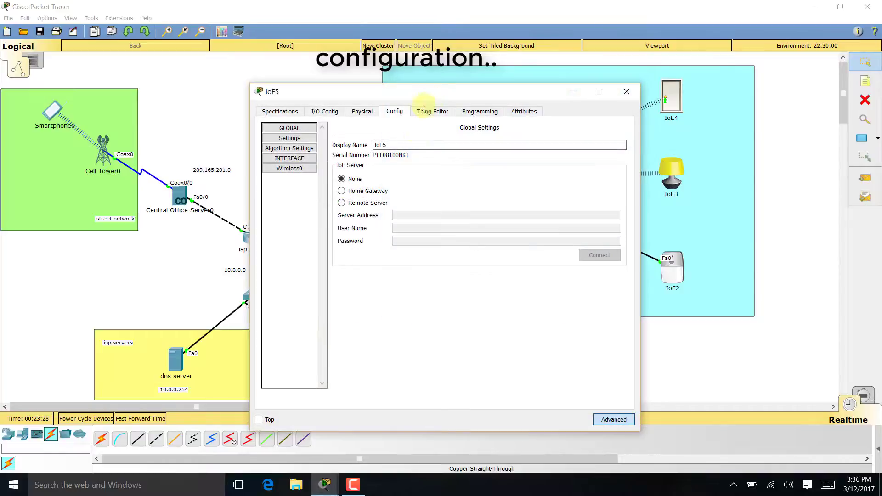
{"action": "left_click", "coordinate": [508, 186]}
{"action": "left_click", "coordinate": [560, 198]}
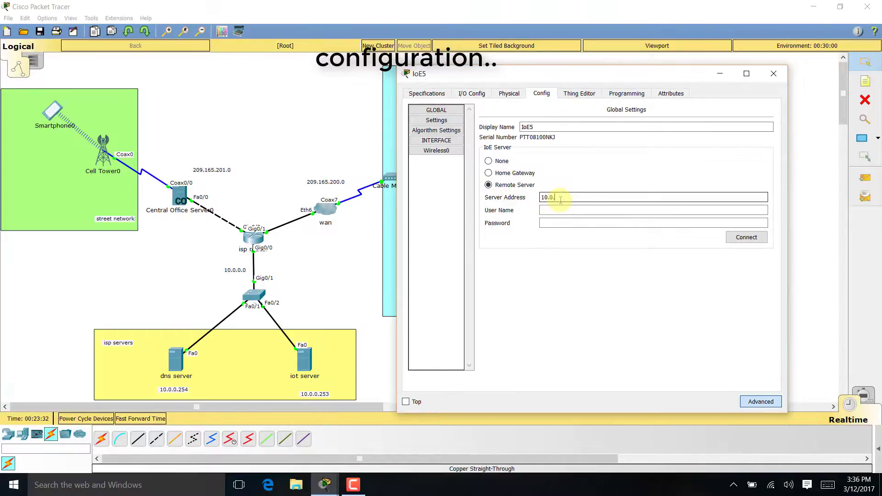
{"action": "key", "text": "Tab"}
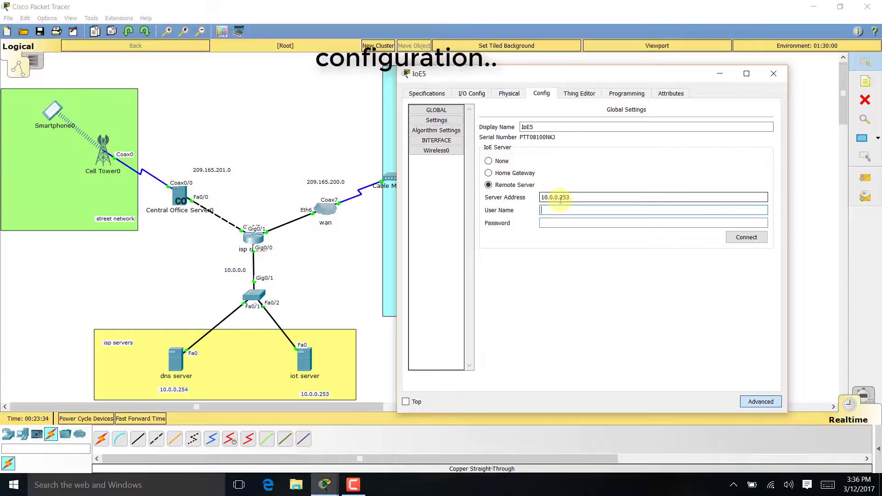
{"action": "key", "text": "Tab"}
{"action": "type", "text": "a"}
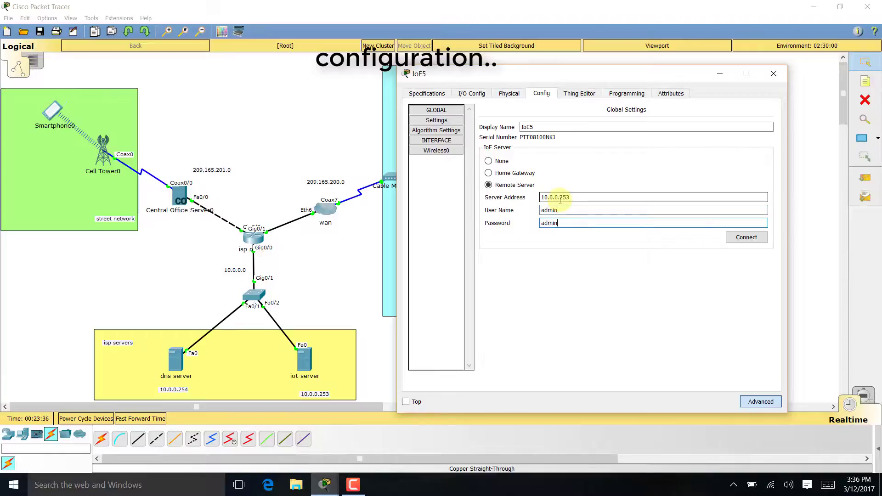
{"action": "left_click", "coordinate": [736, 238]}
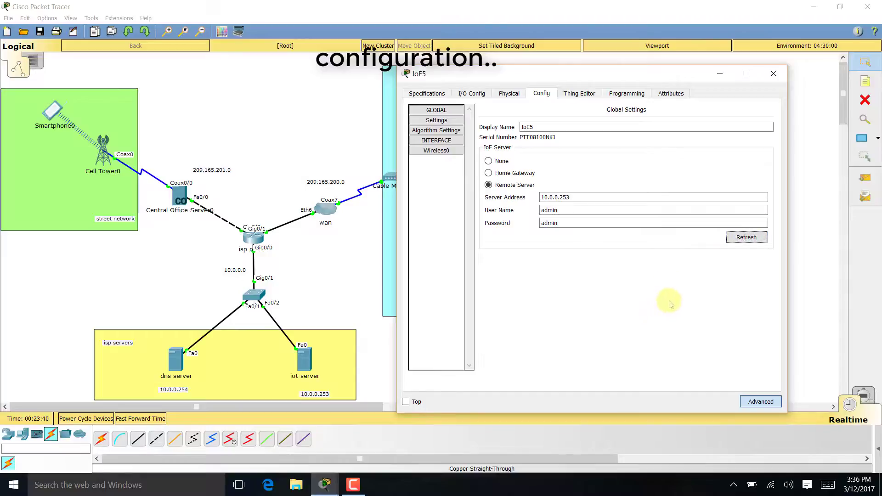
{"action": "left_click", "coordinate": [773, 74]}
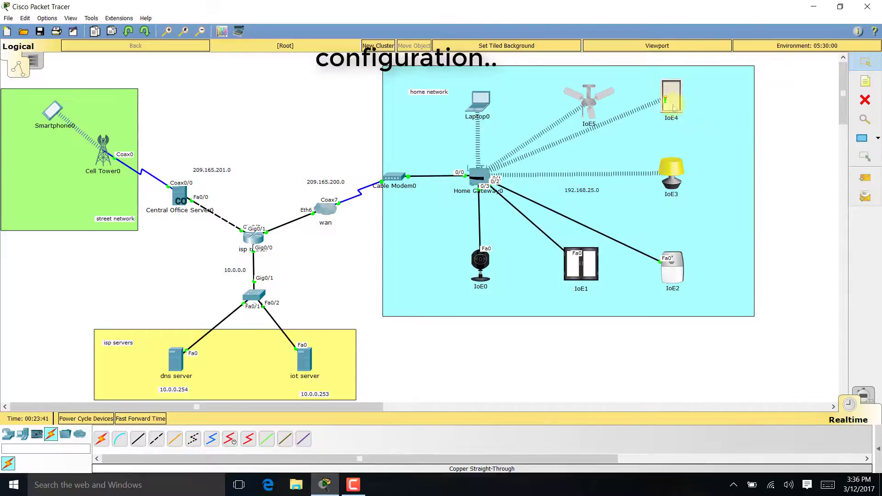
- Register IoE4 with remote server 10.0.0.253 using the account credentials and connect
{"action": "left_click", "coordinate": [671, 98]}
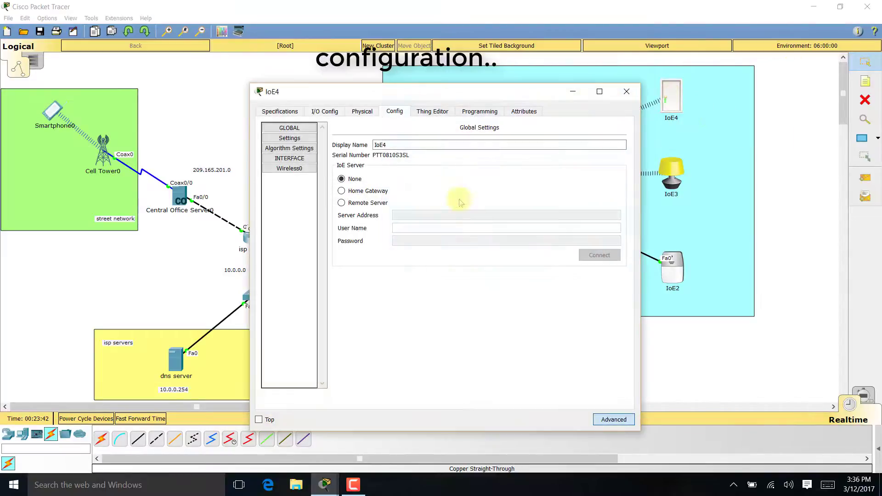
{"action": "left_click", "coordinate": [364, 203]}
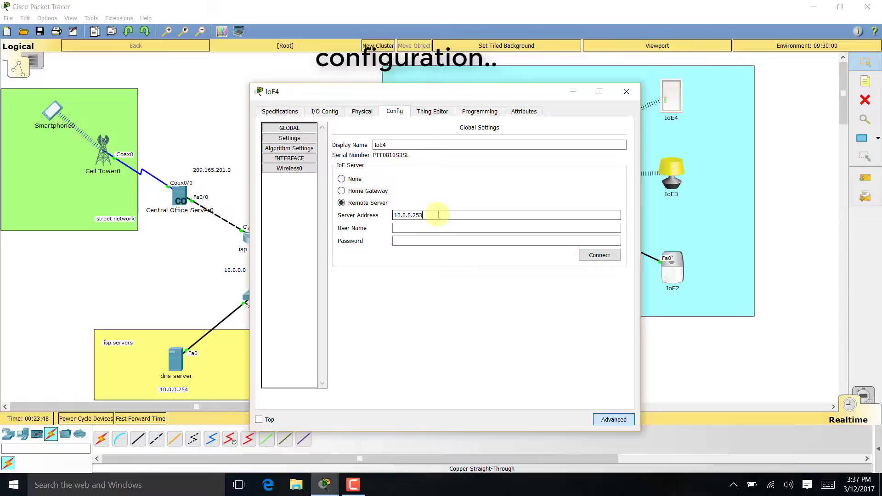
{"action": "key", "text": "Tab"}
{"action": "type", "text": "admin"}
{"action": "key", "text": "Tab"}
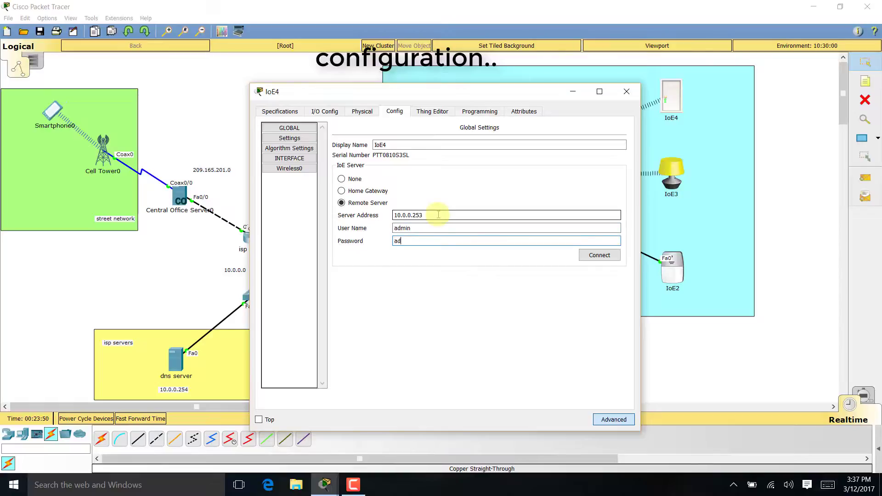
{"action": "left_click", "coordinate": [592, 255]}
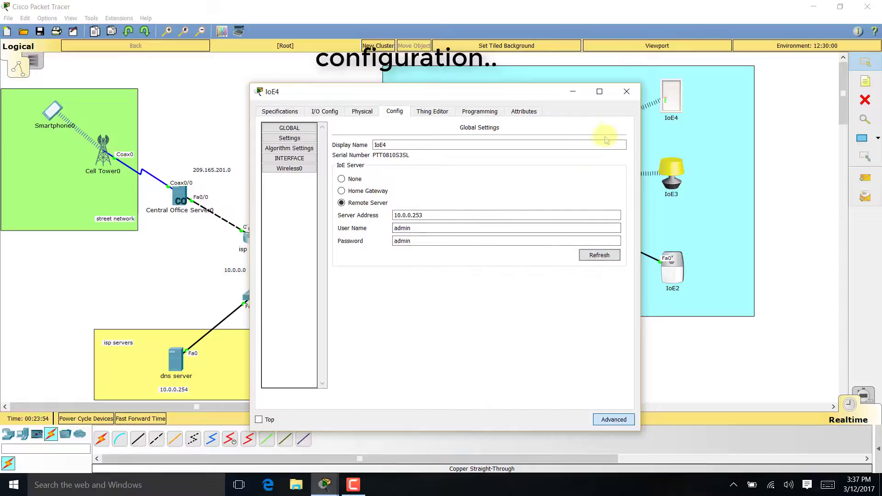
{"action": "left_click", "coordinate": [590, 258]}
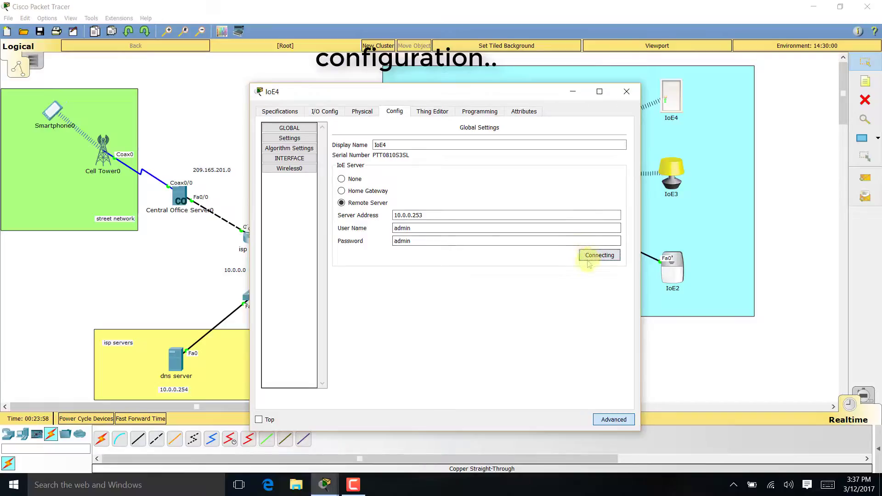
{"action": "left_click", "coordinate": [626, 91]}
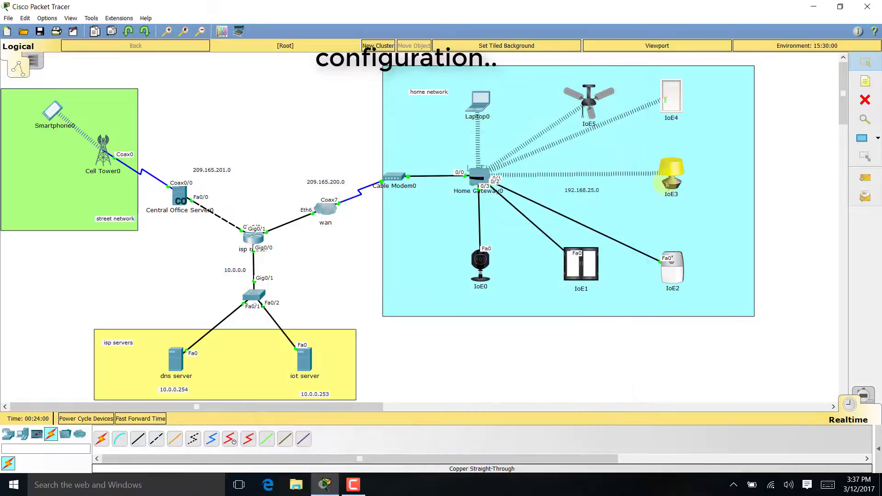
{"action": "left_click", "coordinate": [669, 179]}
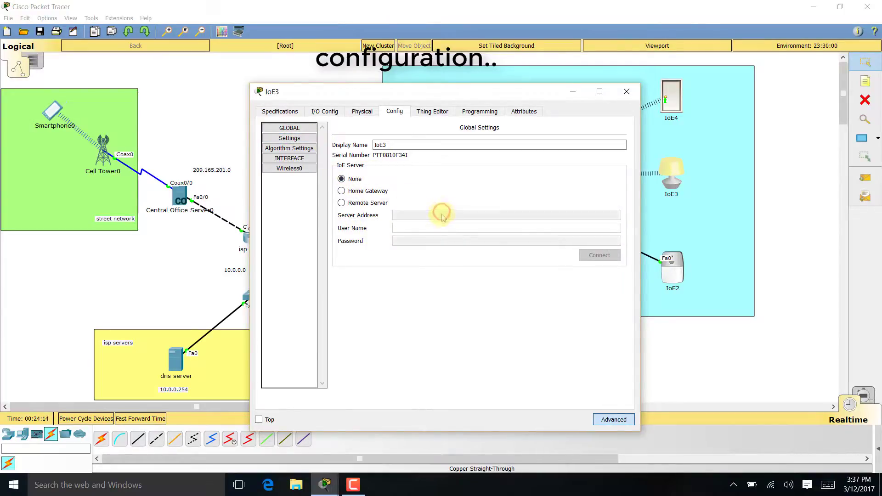
- Register IoE3 with remote server 10.0.0.253 using the account credentials and connect
{"action": "left_click", "coordinate": [351, 203]}
{"action": "left_click", "coordinate": [414, 214]}
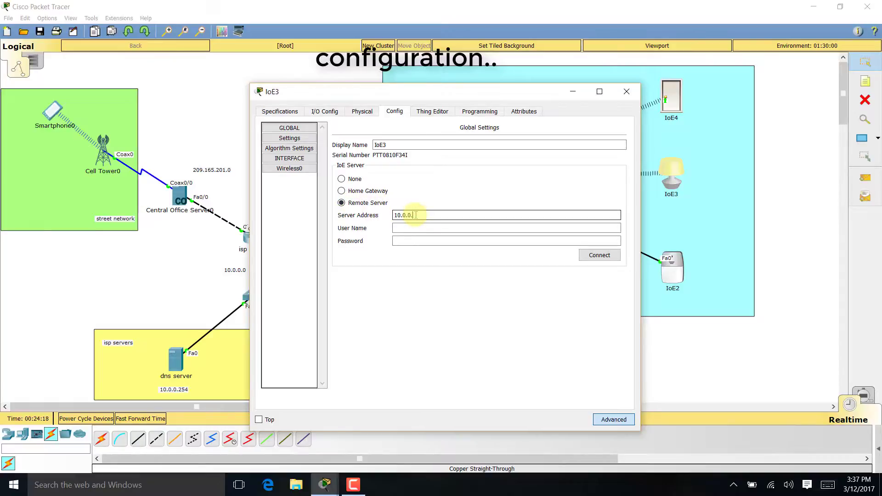
{"action": "key", "text": "Tab"}
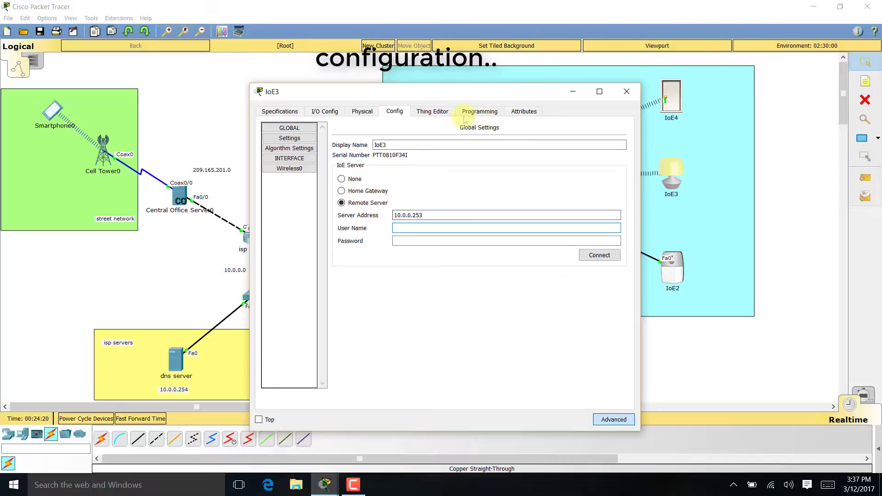
{"action": "left_click_drag", "start_coordinate": [485, 93], "coordinate": [592, 92]}
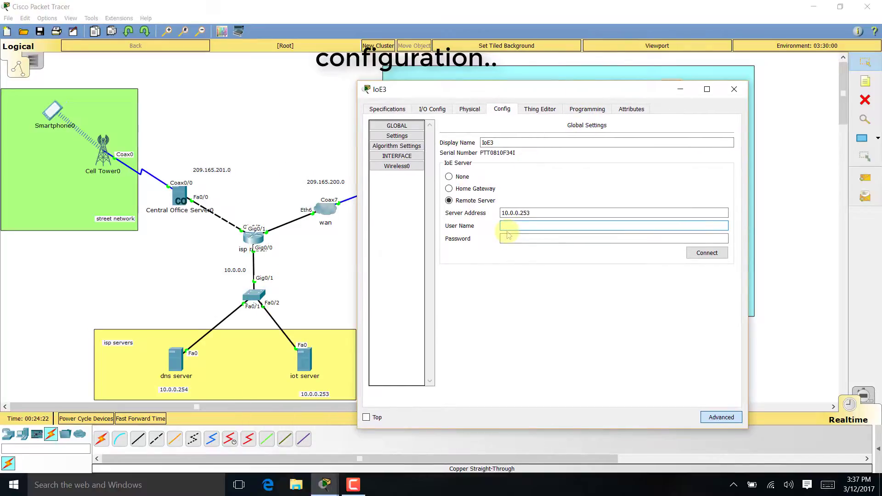
{"action": "type", "text": "admin"}
{"action": "key", "text": "Tab"}
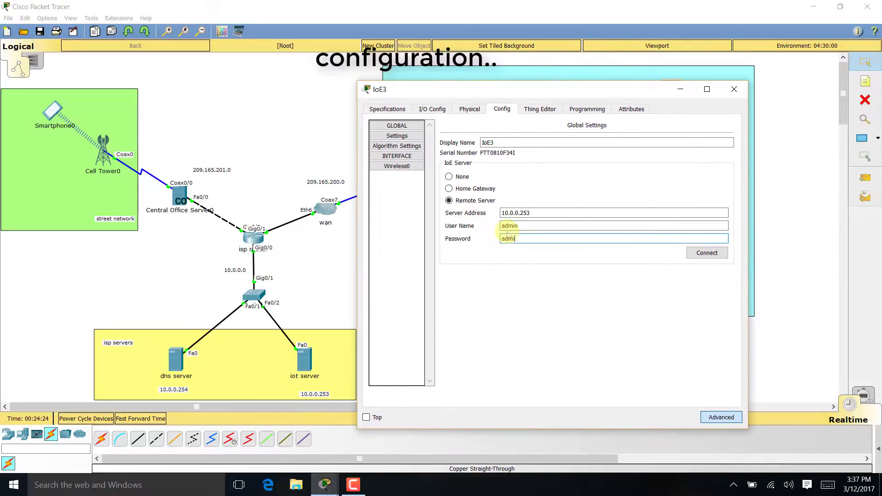
{"action": "left_click", "coordinate": [706, 252]}
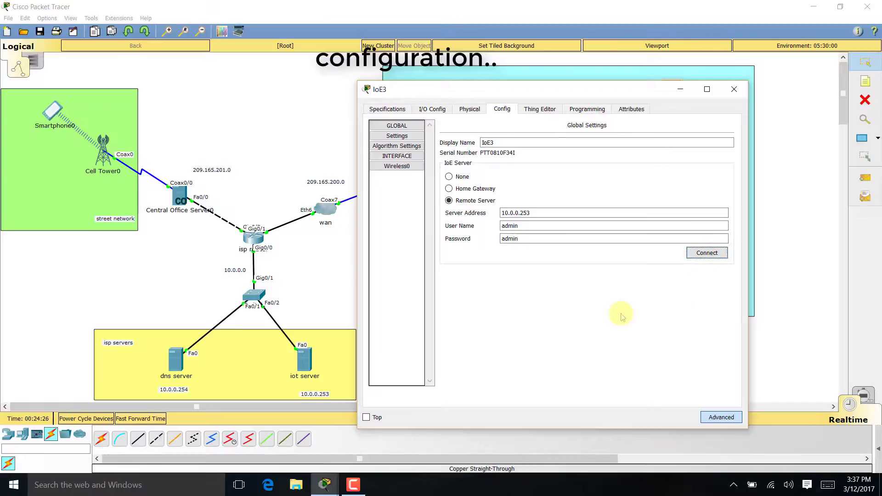
{"action": "left_click", "coordinate": [703, 253]}
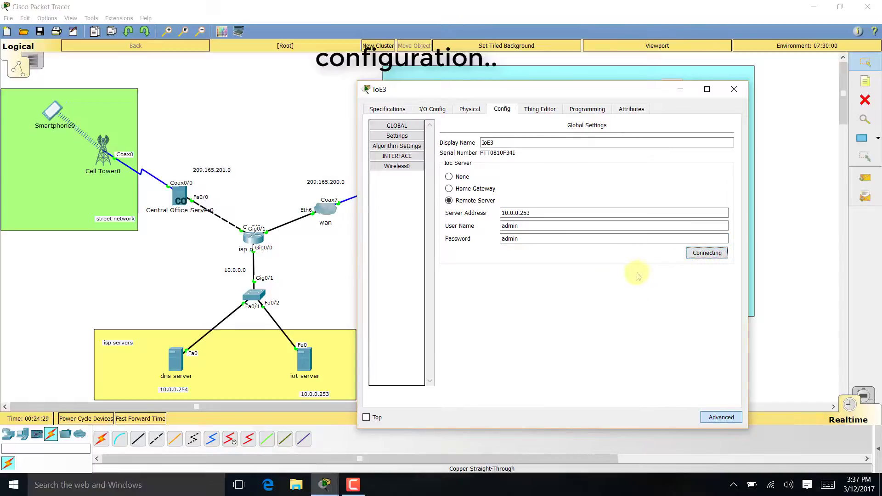
{"action": "left_click", "coordinate": [733, 88]}
- Register IoE2 with remote server 10.0.0.253 using the account credentials and connect
{"action": "left_click", "coordinate": [660, 261]}
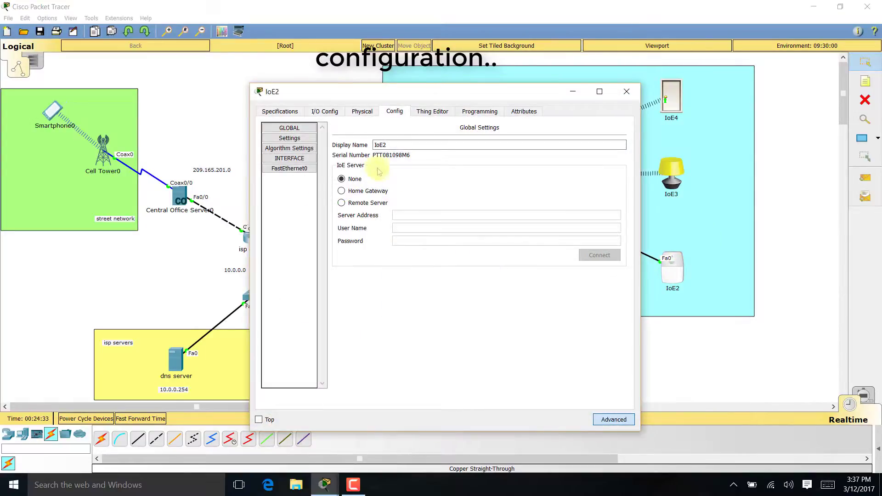
{"action": "left_click", "coordinate": [359, 200]}
{"action": "left_click", "coordinate": [418, 214]}
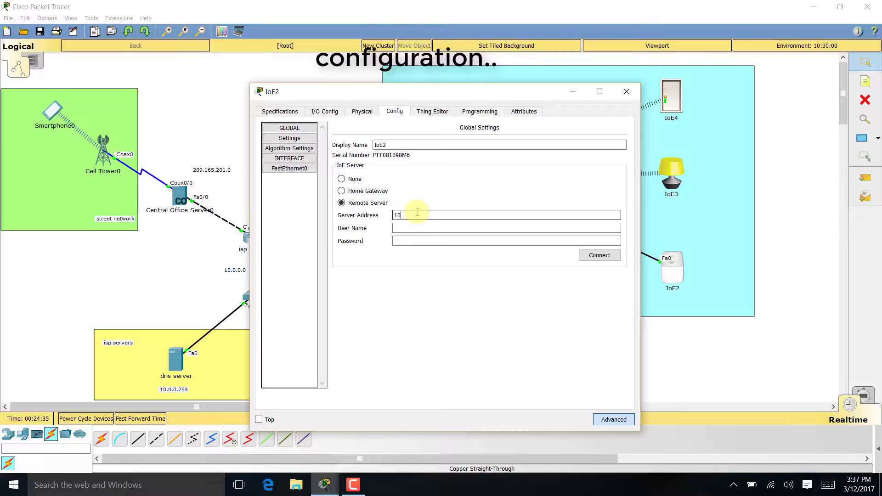
{"action": "key", "text": "Tab"}
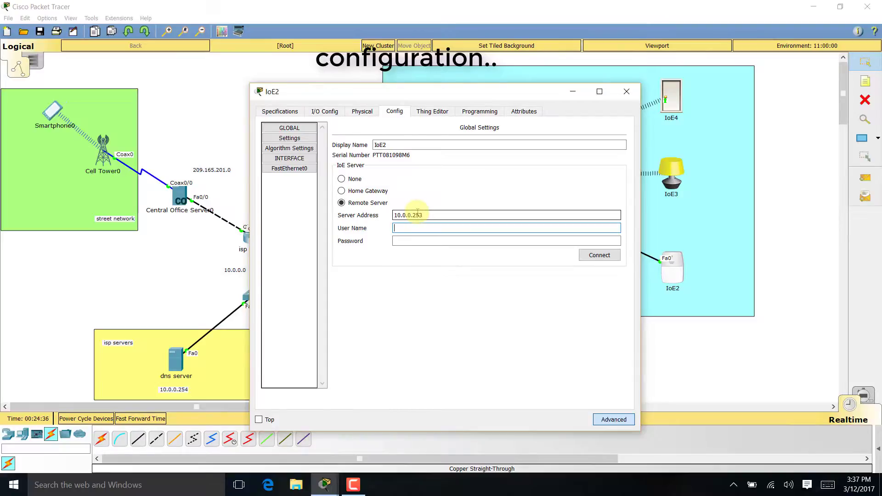
{"action": "type", "text": "admin"}
{"action": "key", "text": "Tab"}
{"action": "type", "text": "a"}
{"action": "key", "text": "Tab"}
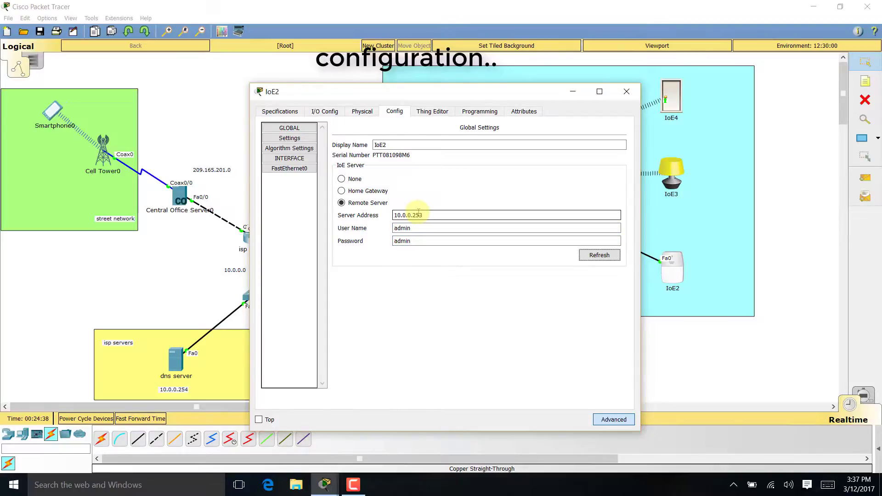
{"action": "key", "text": "Return"}
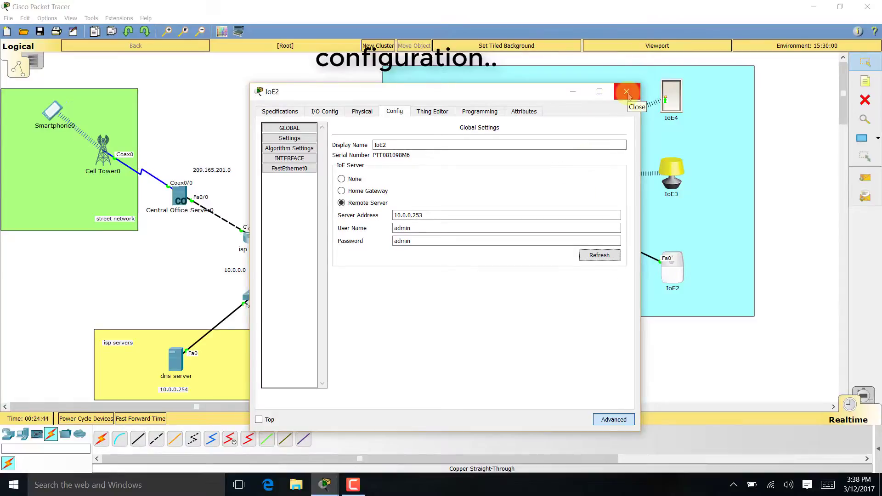
{"action": "left_click", "coordinate": [627, 92]}
- Register IoE1 with remote server 10.0.0.253 using the account credentials
{"action": "left_click", "coordinate": [577, 266]}
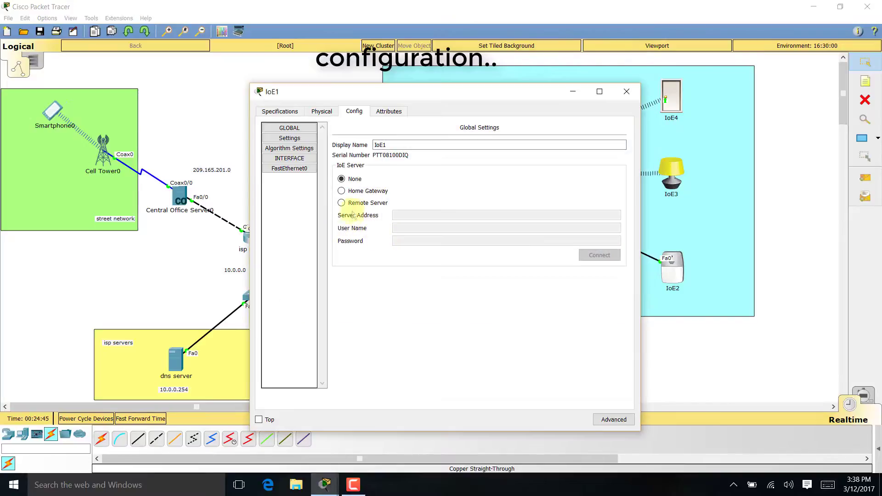
{"action": "left_click", "coordinate": [368, 203]}
{"action": "left_click", "coordinate": [415, 215]}
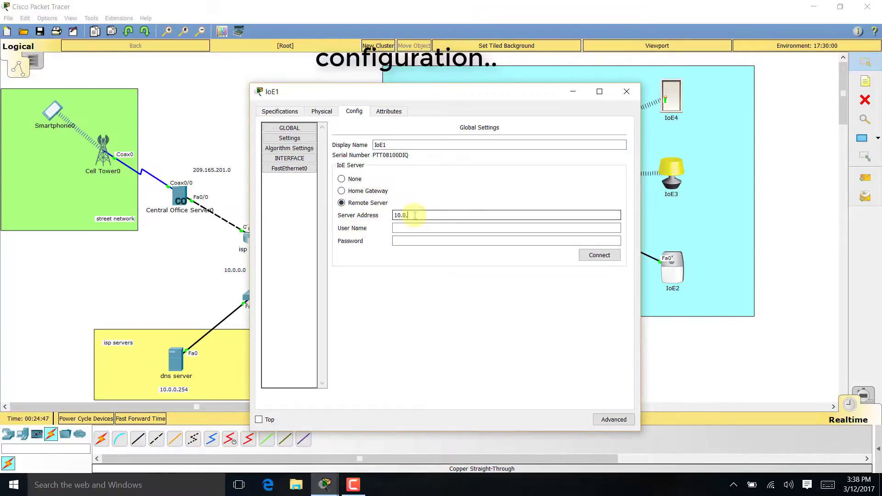
{"action": "key", "text": "Tab"}
{"action": "type", "text": "adm"}
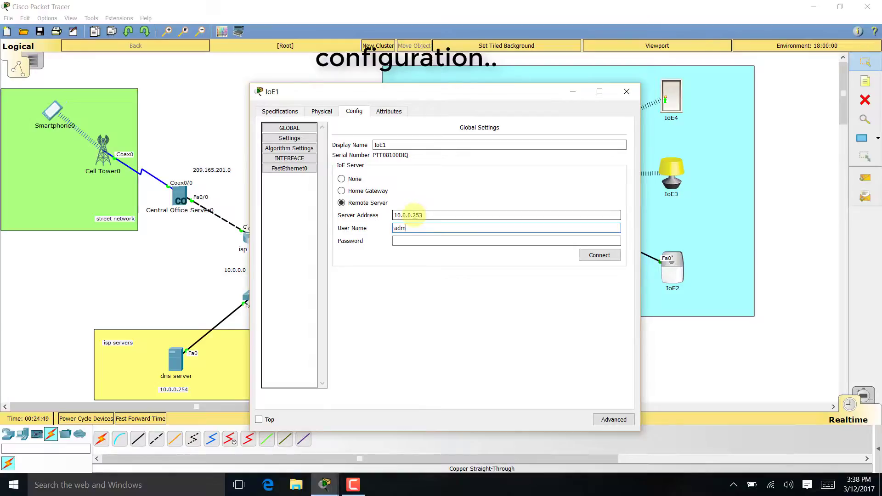
{"action": "type", "text": "in"}
{"action": "key", "text": "Tab"}
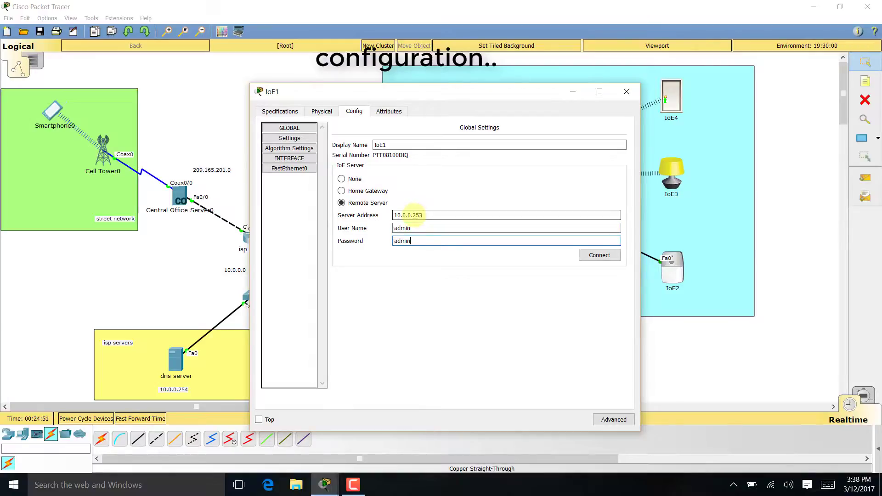
{"action": "key", "text": "Tab"}
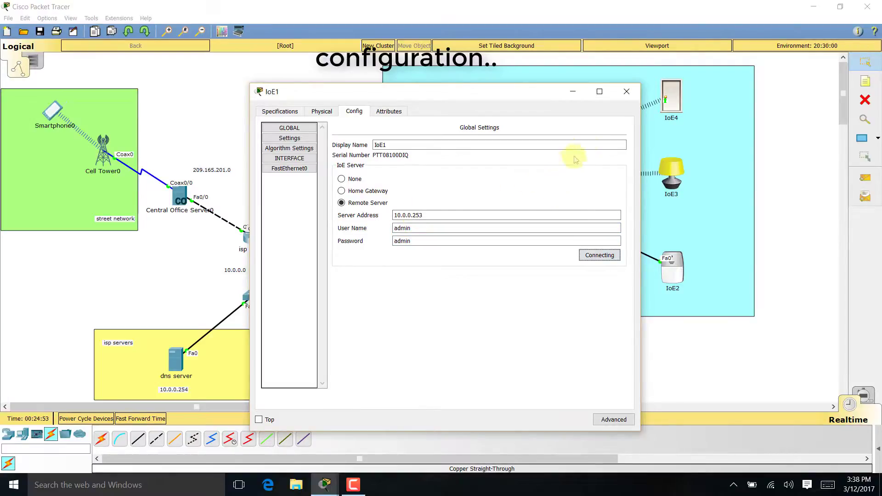
{"action": "left_click", "coordinate": [625, 93]}
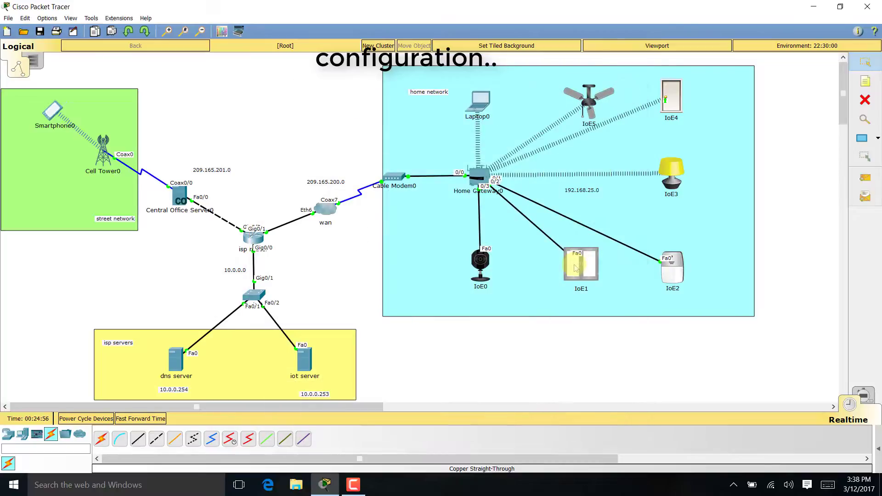
- Register IoE0 with remote server 10.0.0.253, correcting a stray character in the password
{"action": "left_click", "coordinate": [486, 266]}
{"action": "left_click", "coordinate": [343, 203]}
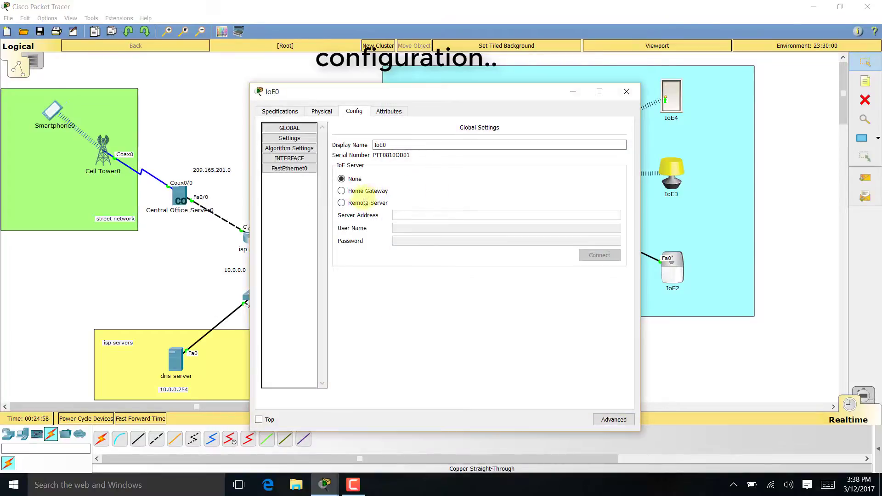
{"action": "left_click", "coordinate": [424, 212]}
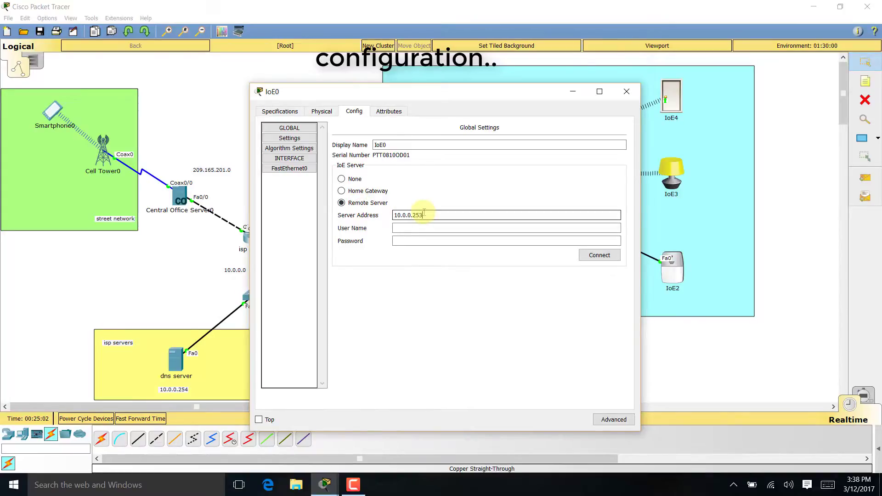
{"action": "type", "text": "admin"}
{"action": "key", "text": "Tab"}
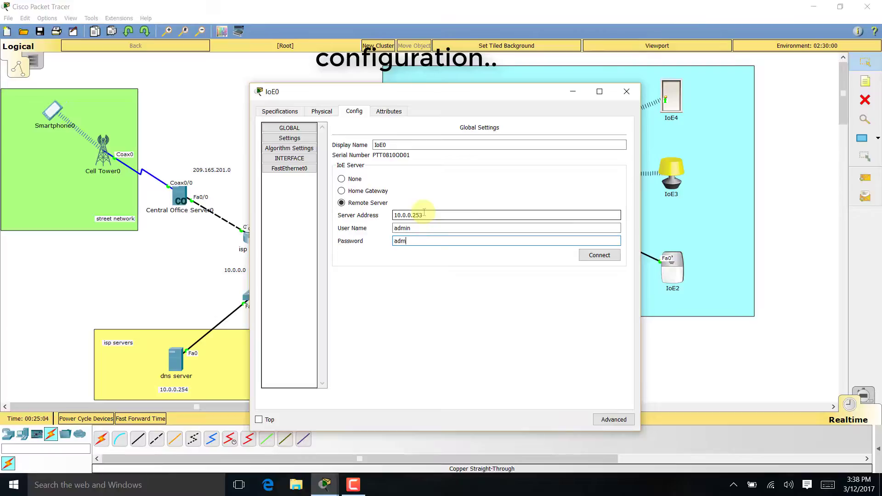
{"action": "type", "text": "admin"}
{"action": "left_click", "coordinate": [424, 212]}
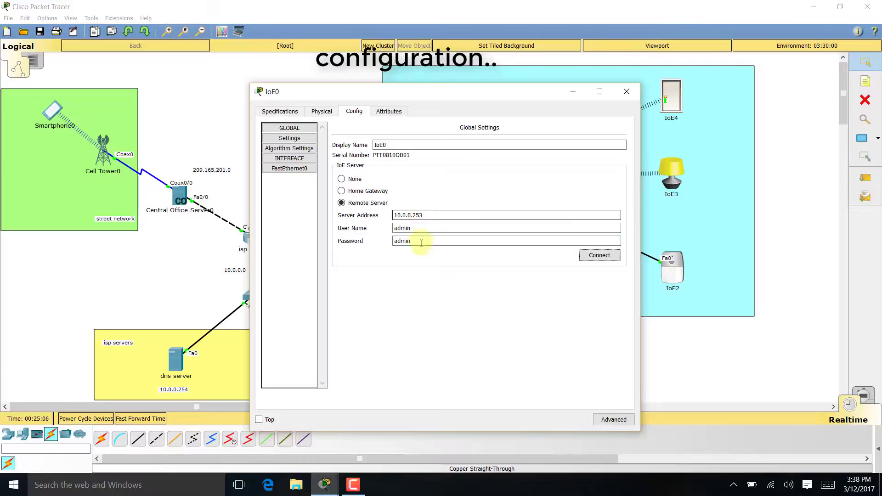
{"action": "left_click", "coordinate": [421, 243]}
{"action": "key", "text": "BackSpace"}
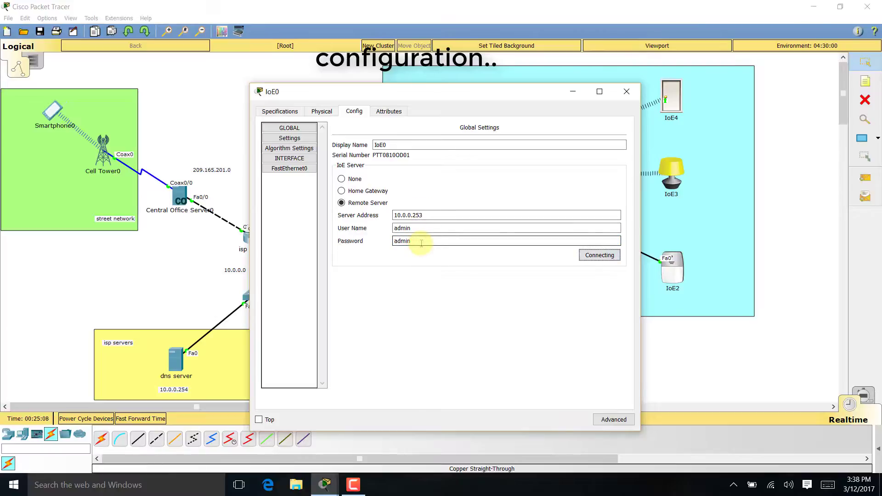
{"action": "left_click", "coordinate": [626, 95]}
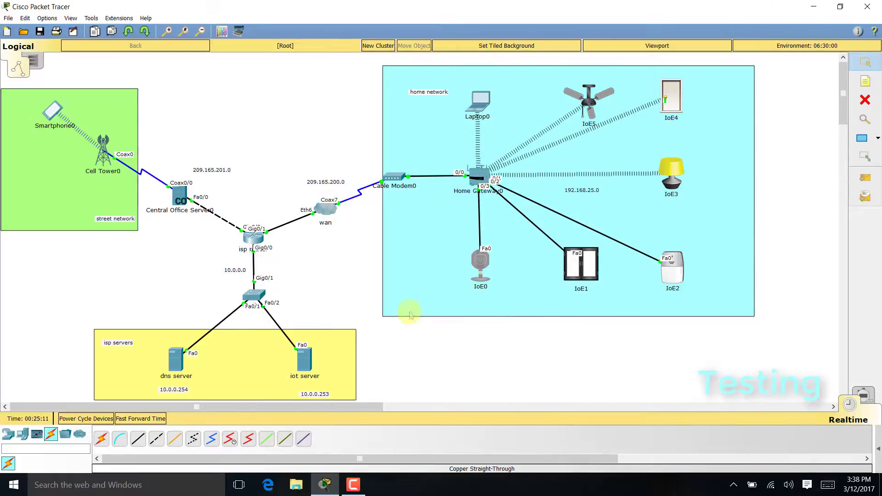
- Log Laptop0's IoE Monitor into server 10.0.0.253 so IoE0–IoE5 show online
{"action": "left_click", "coordinate": [473, 106]}
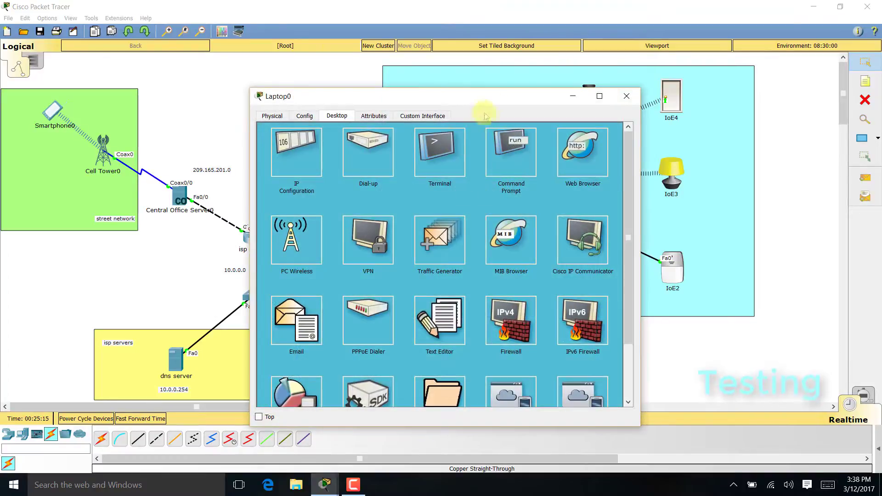
{"action": "left_click_drag", "start_coordinate": [494, 98], "coordinate": [481, 63]}
{"action": "scroll", "coordinate": [475, 230], "scroll_direction": "down", "scroll_amount": 3}
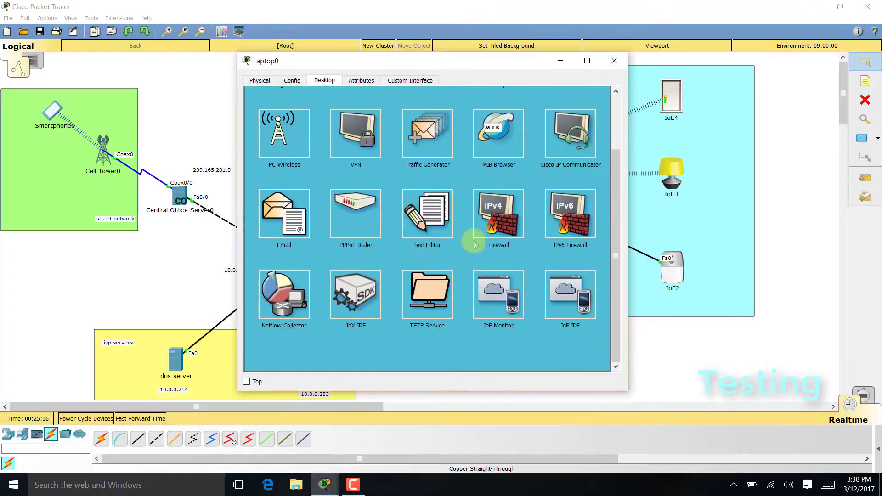
{"action": "left_click", "coordinate": [510, 299]}
{"action": "double_click", "coordinate": [475, 112]}
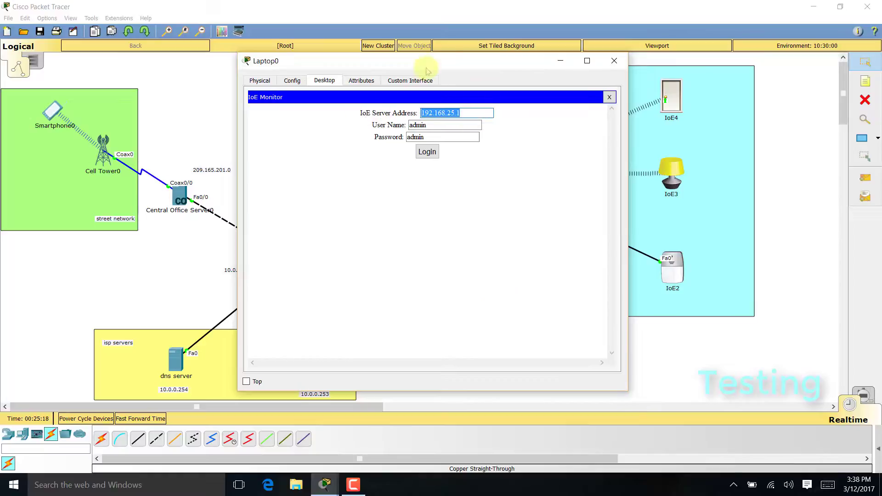
{"action": "left_click_drag", "start_coordinate": [426, 69], "coordinate": [553, 68]}
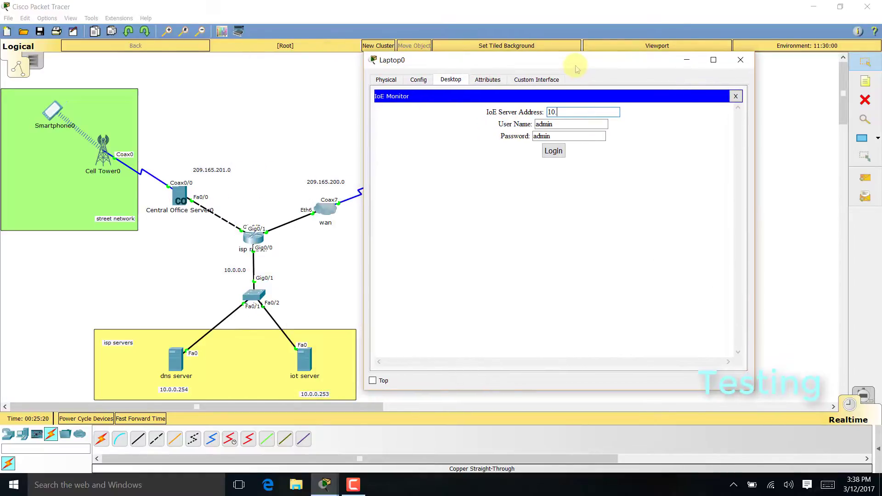
{"action": "type", "text": "10.0.0.253"}
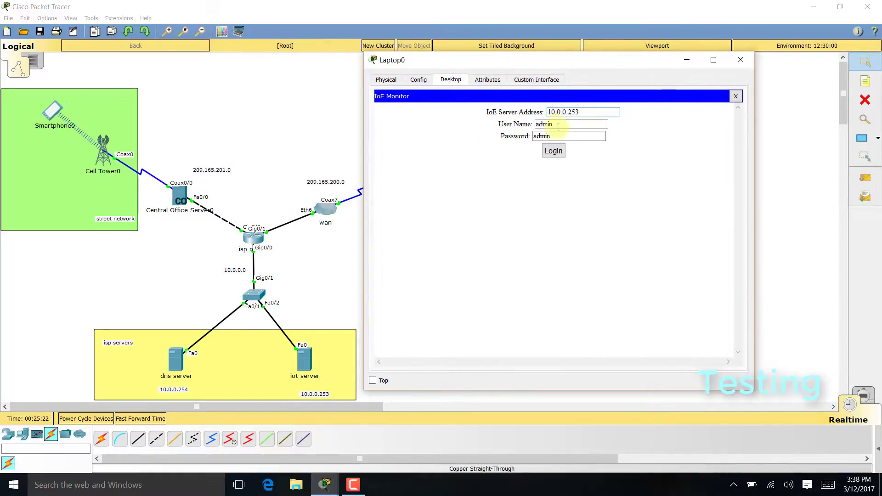
{"action": "left_click", "coordinate": [553, 152]}
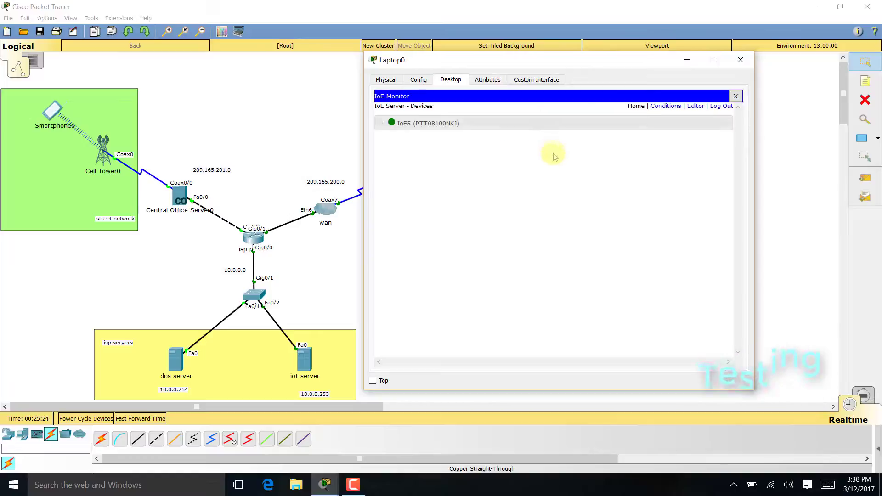
{"action": "left_click_drag", "start_coordinate": [613, 63], "coordinate": [277, 34]}
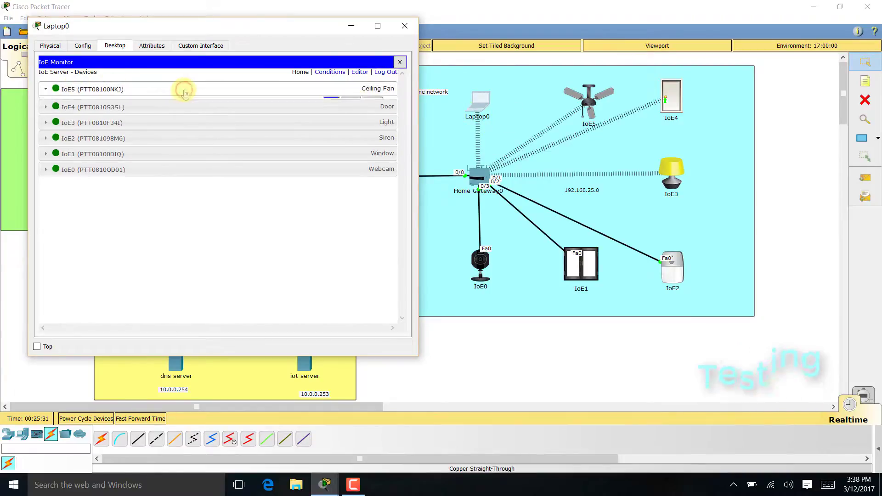
- Run the ceiling fan at High then Off, and lock then unlock the door
{"action": "left_click", "coordinate": [184, 89]}
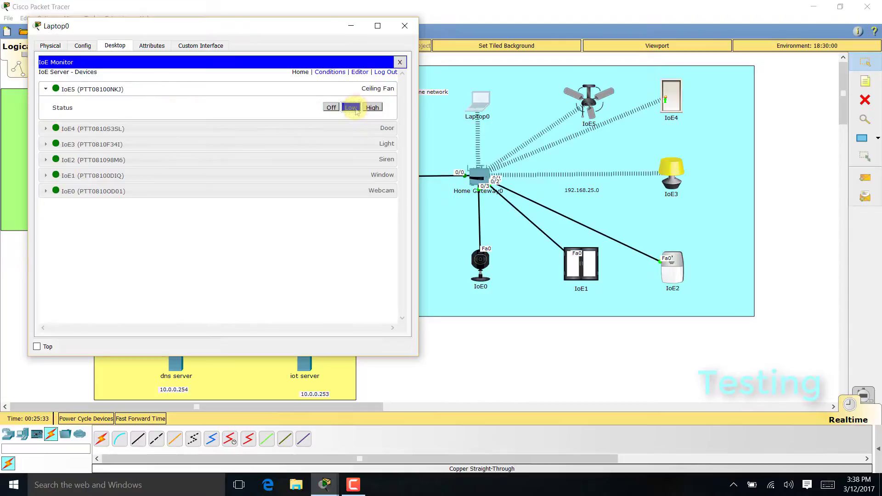
{"action": "left_click", "coordinate": [372, 107]}
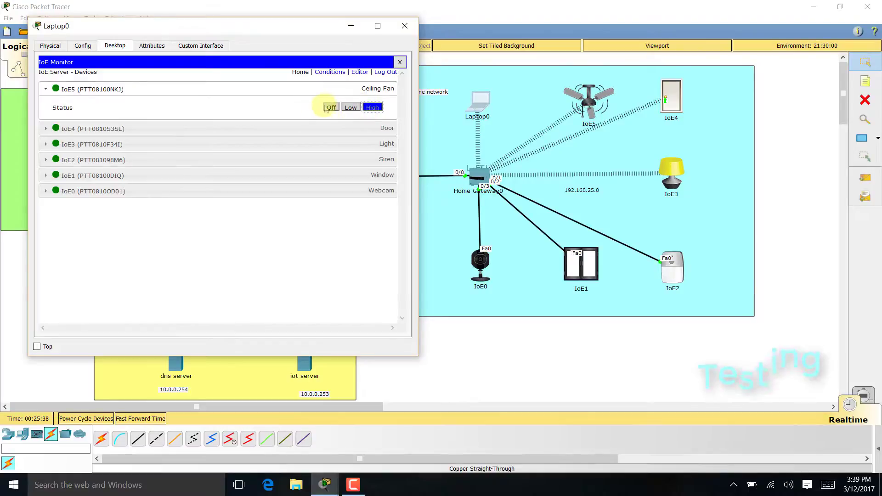
{"action": "left_click", "coordinate": [332, 107]}
{"action": "left_click", "coordinate": [350, 88]}
{"action": "left_click", "coordinate": [381, 105]}
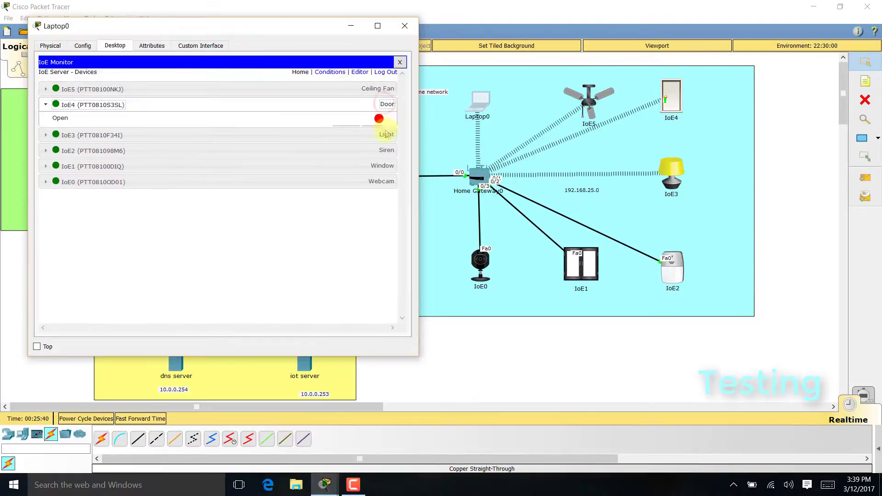
{"action": "left_click", "coordinate": [372, 134]}
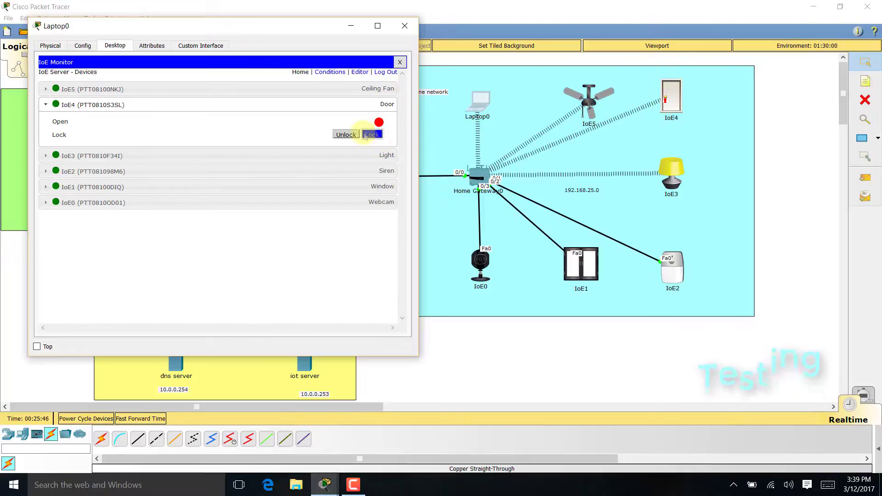
{"action": "left_click", "coordinate": [346, 135]}
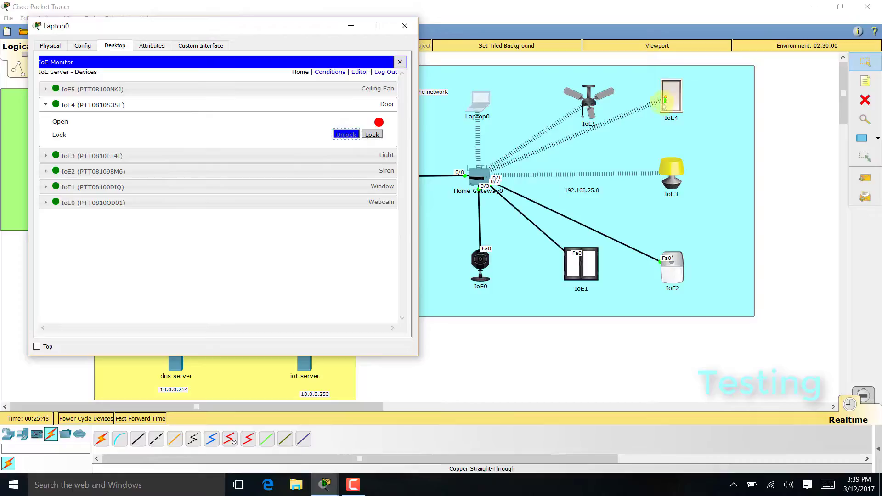
{"action": "left_click", "coordinate": [387, 104]}
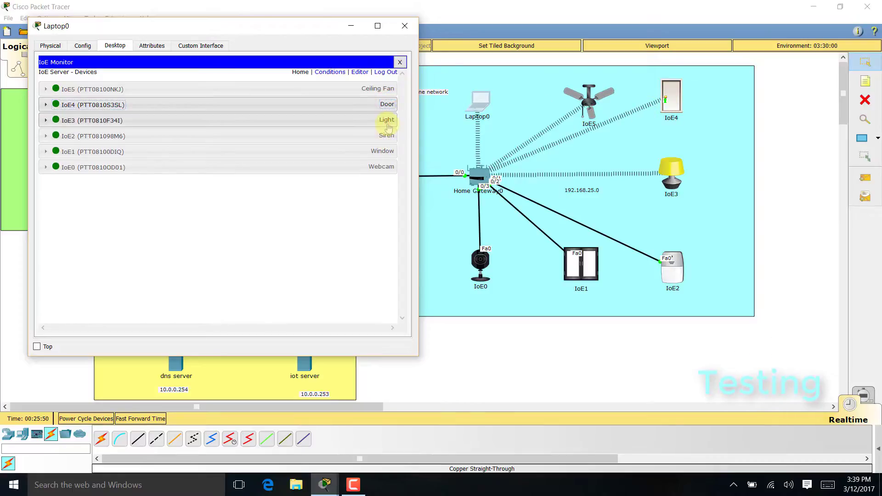
- Turn the light on, dim it, switch it off, then toggle the siren on and off
{"action": "left_click", "coordinate": [388, 121]}
{"action": "left_click", "coordinate": [375, 138]}
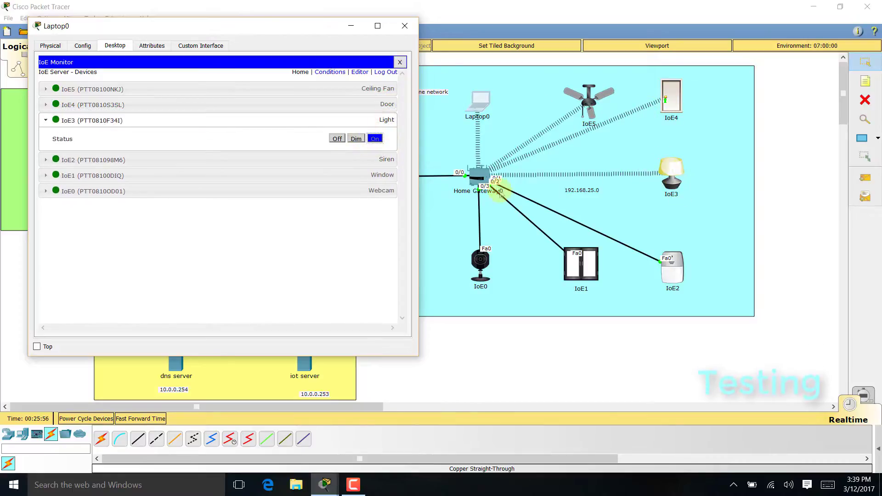
{"action": "left_click", "coordinate": [363, 139]}
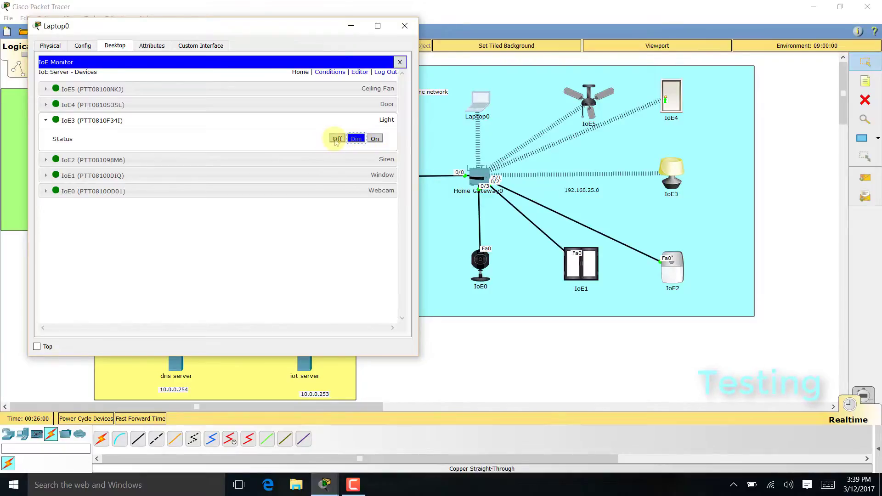
{"action": "left_click", "coordinate": [337, 139]}
{"action": "left_click", "coordinate": [360, 118]}
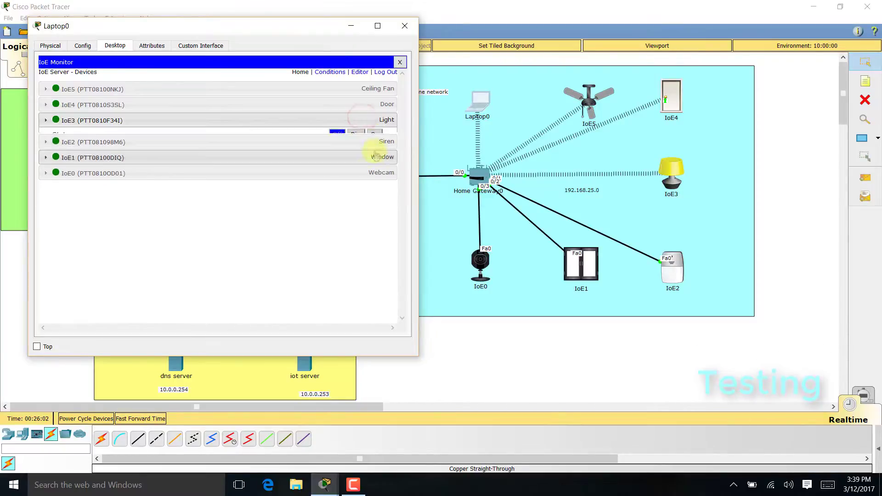
{"action": "left_click", "coordinate": [376, 136]}
{"action": "left_click", "coordinate": [377, 154]}
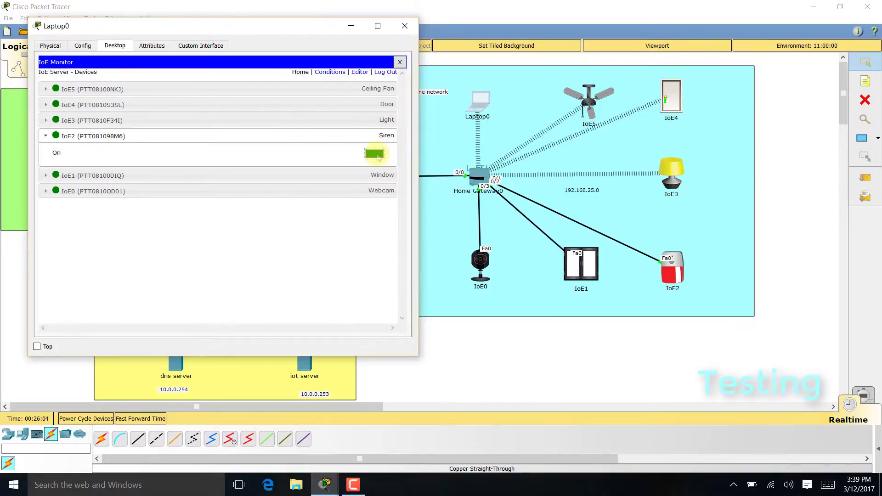
{"action": "left_click", "coordinate": [377, 155]}
- Open and close the window, toggle the webcam on and off, then log out and close Laptop0
{"action": "left_click", "coordinate": [376, 175]}
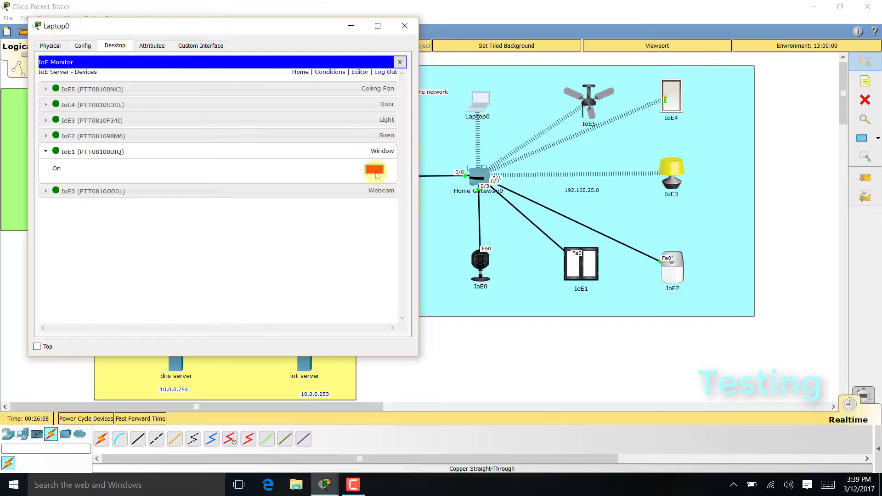
{"action": "left_click", "coordinate": [375, 170]}
{"action": "left_click", "coordinate": [375, 171]}
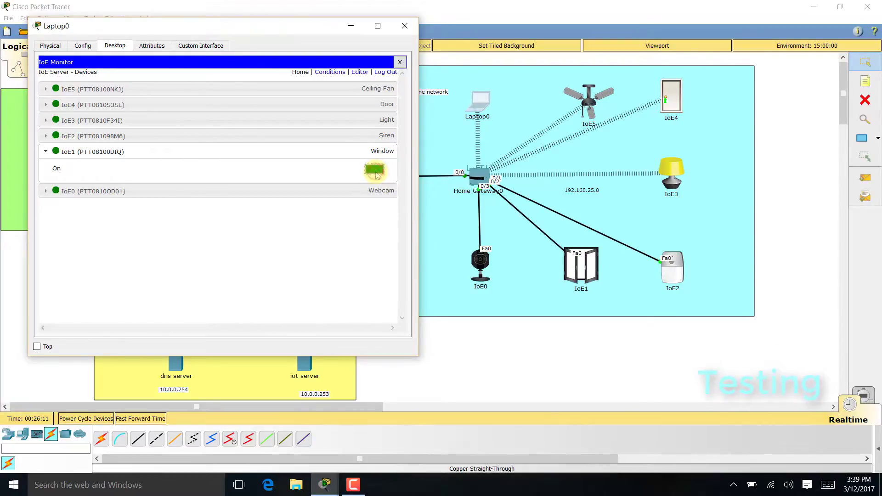
{"action": "left_click", "coordinate": [378, 152]}
{"action": "left_click", "coordinate": [378, 167]}
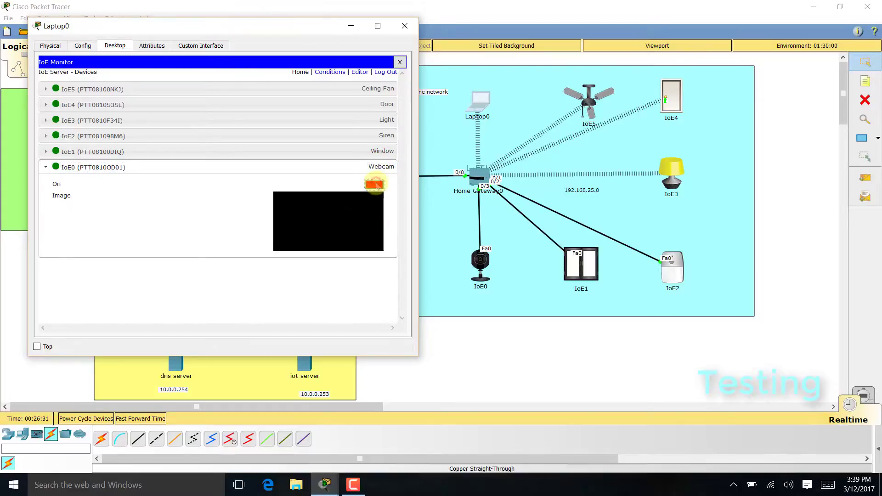
{"action": "left_click", "coordinate": [375, 185]}
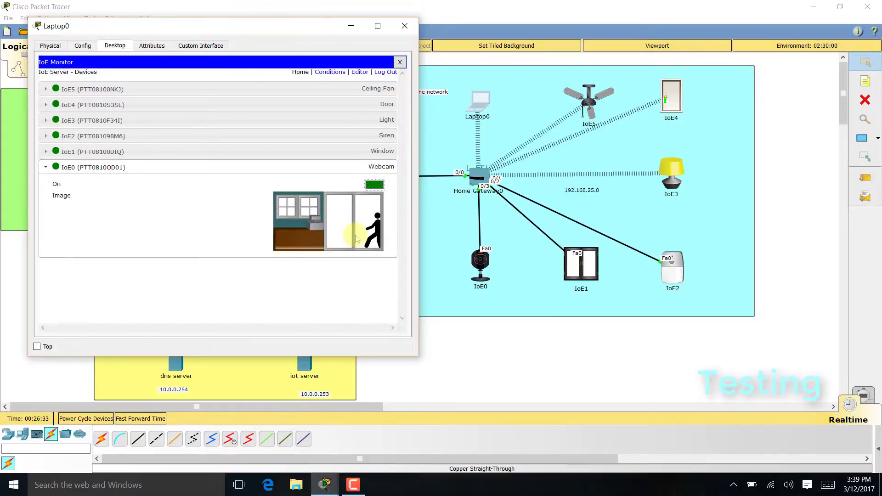
{"action": "left_click", "coordinate": [375, 185]}
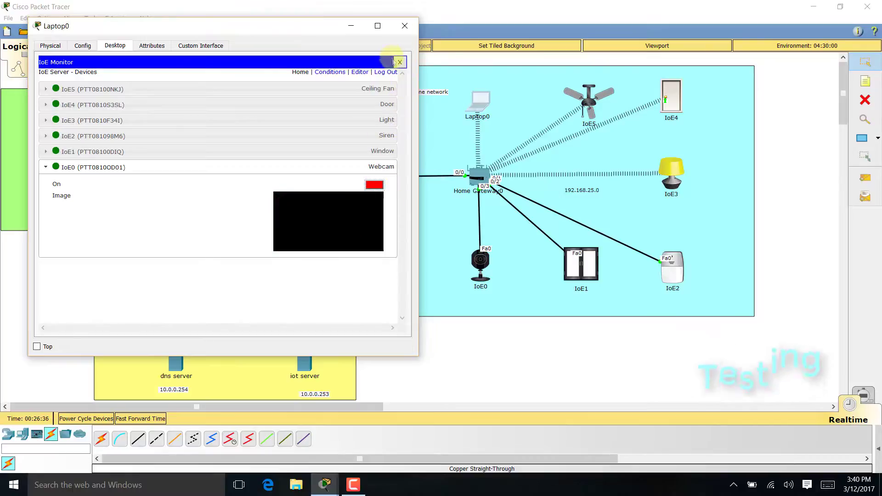
{"action": "left_click", "coordinate": [388, 72]}
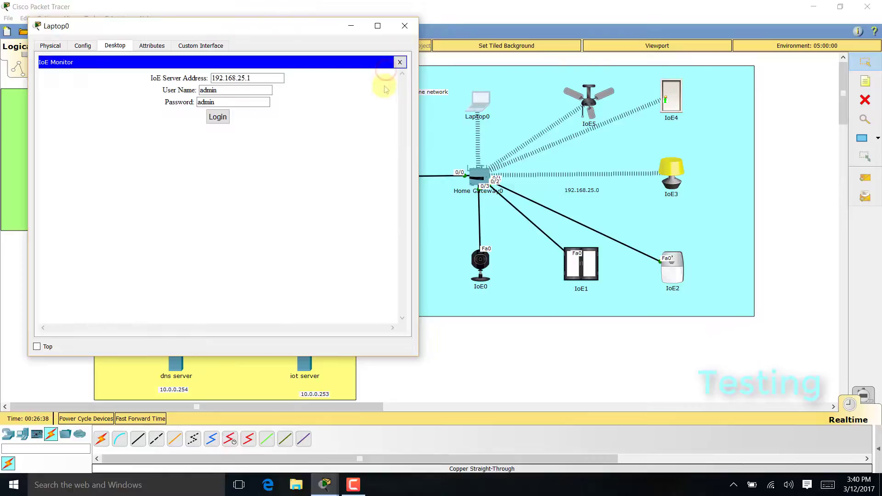
{"action": "left_click", "coordinate": [405, 25]}
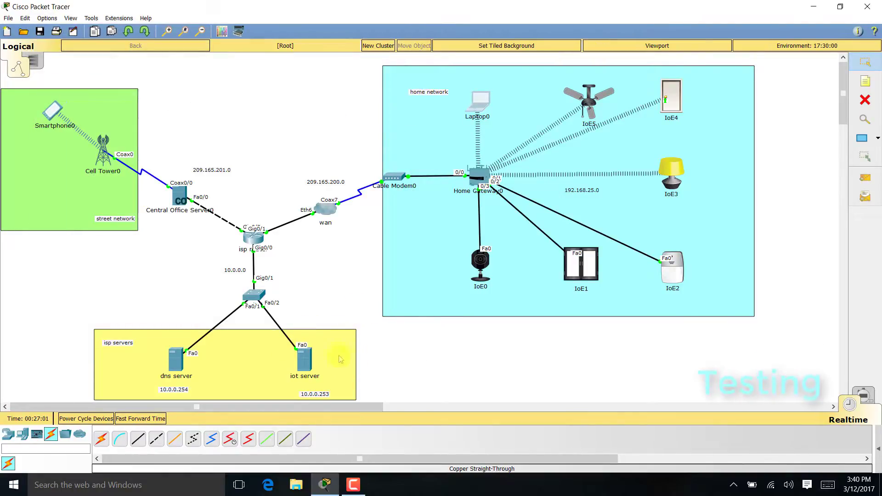
{"action": "left_click", "coordinate": [175, 368]}
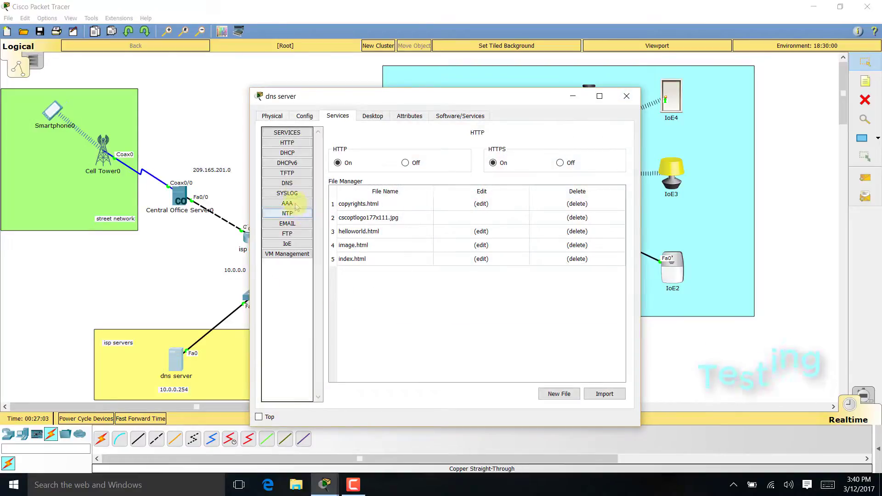
{"action": "left_click", "coordinate": [287, 153]}
{"action": "left_click", "coordinate": [287, 183]}
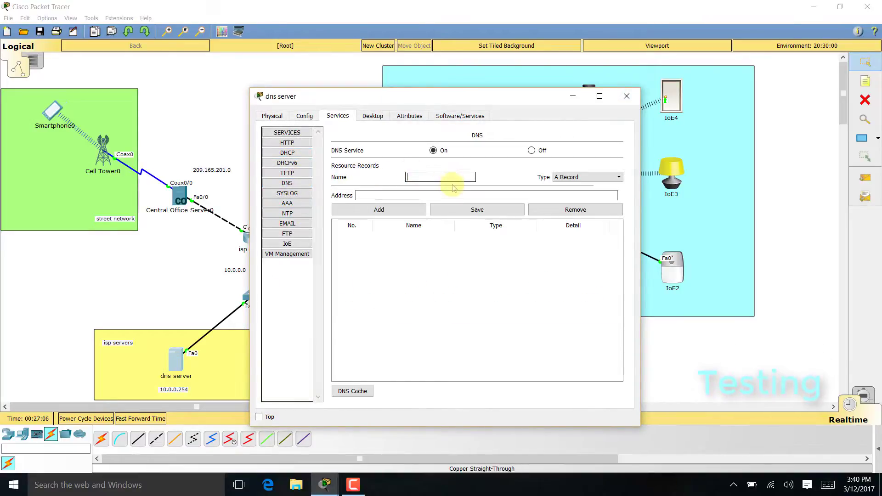
{"action": "type", "text": "www.iot.org"}
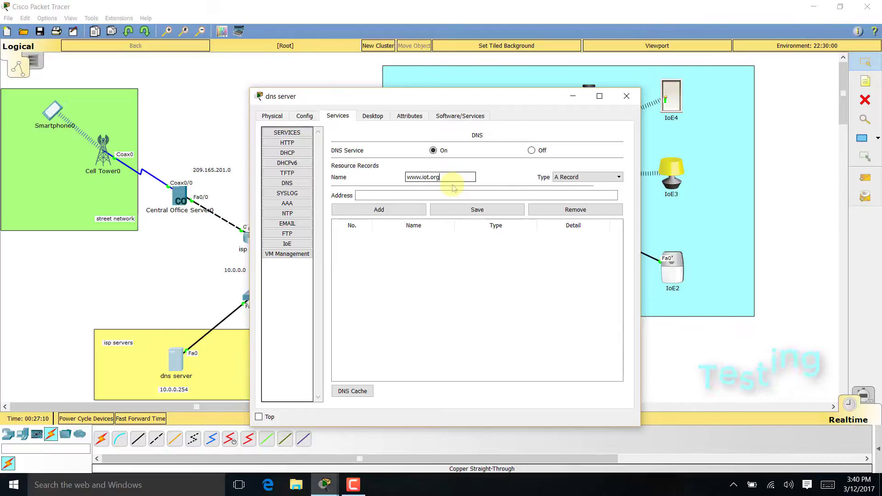
{"action": "key", "text": "Tab"}
{"action": "type", "text": "10."}
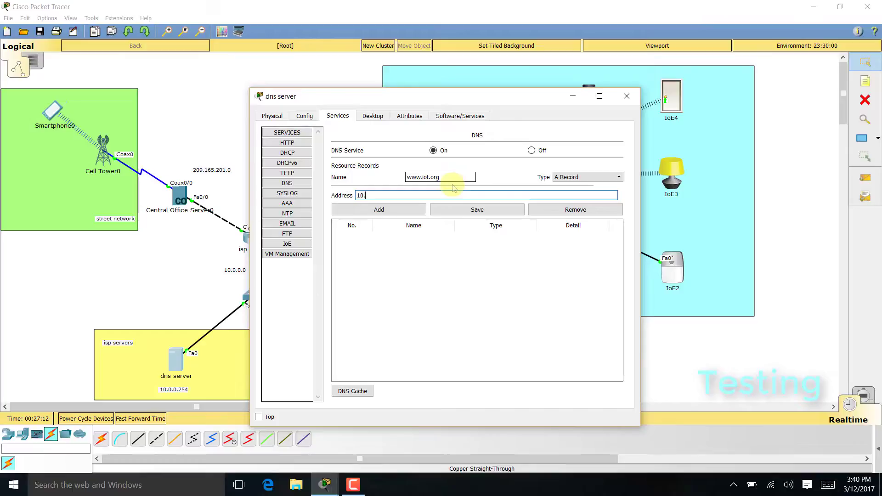
{"action": "type", "text": "0.0.253"}
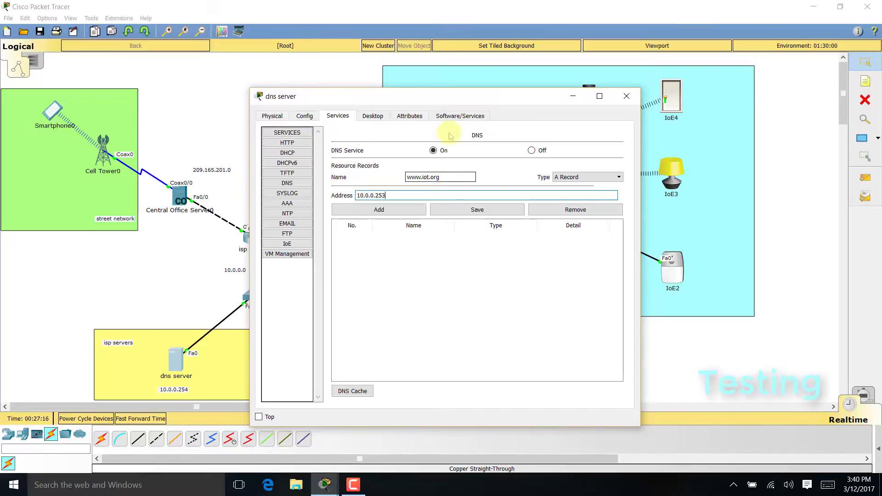
{"action": "left_click_drag", "start_coordinate": [456, 104], "coordinate": [545, 97]}
{"action": "left_click", "coordinate": [468, 203]}
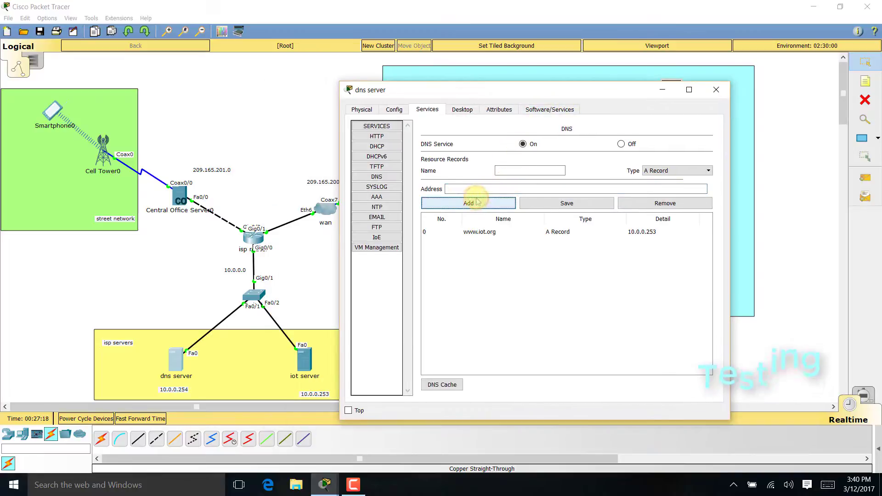
{"action": "left_click", "coordinate": [715, 90]}
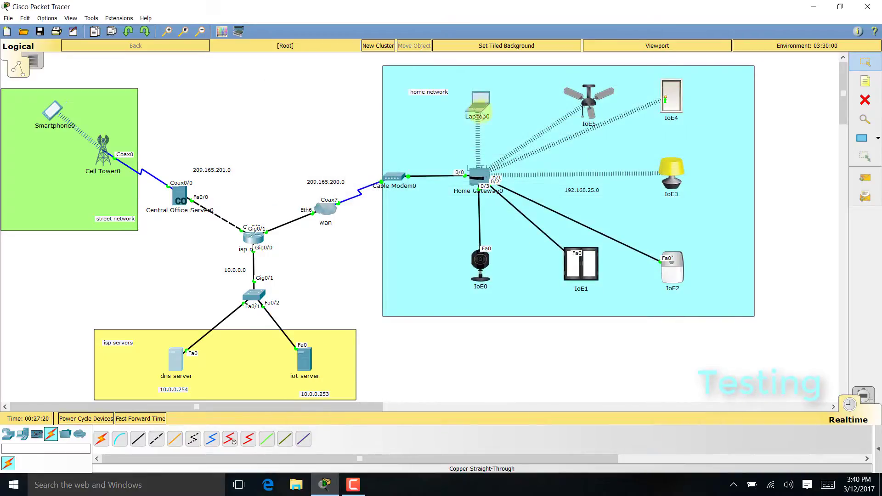
{"action": "left_click", "coordinate": [478, 106]}
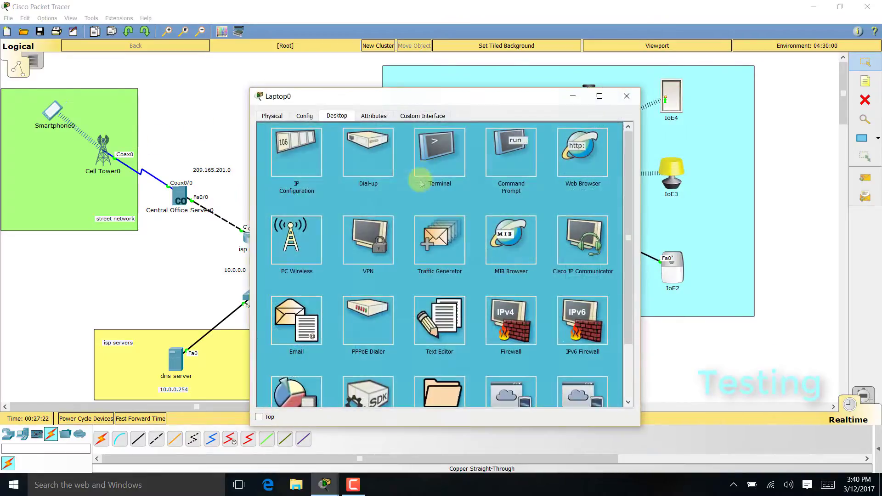
{"action": "left_click", "coordinate": [582, 158]}
{"action": "left_click", "coordinate": [469, 146]}
{"action": "type", "text": "www"}
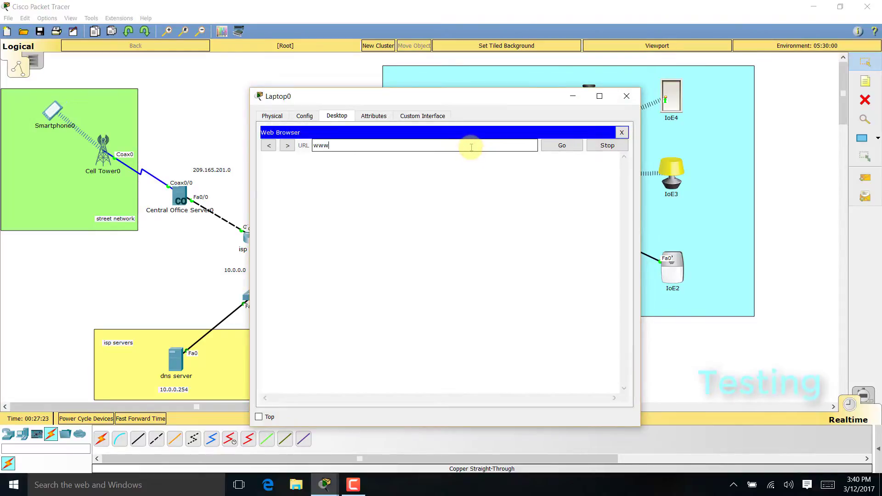
{"action": "type", "text": ".iot.org"}
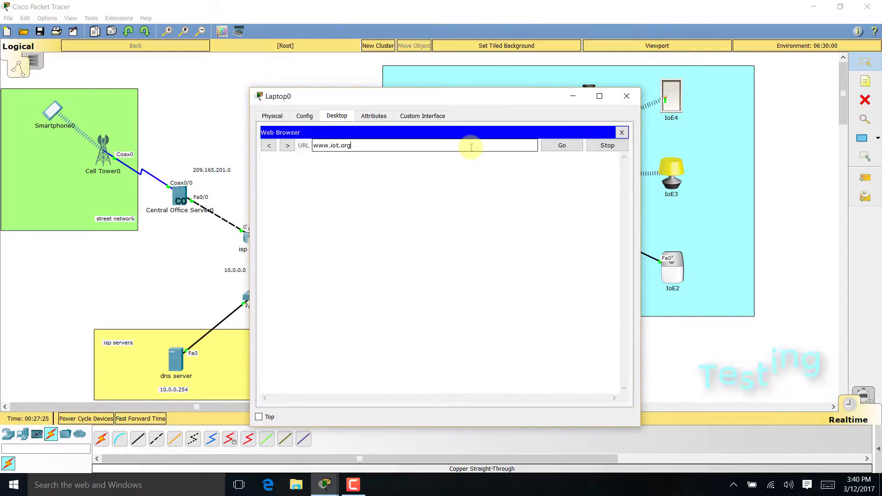
{"action": "key", "text": "Return"}
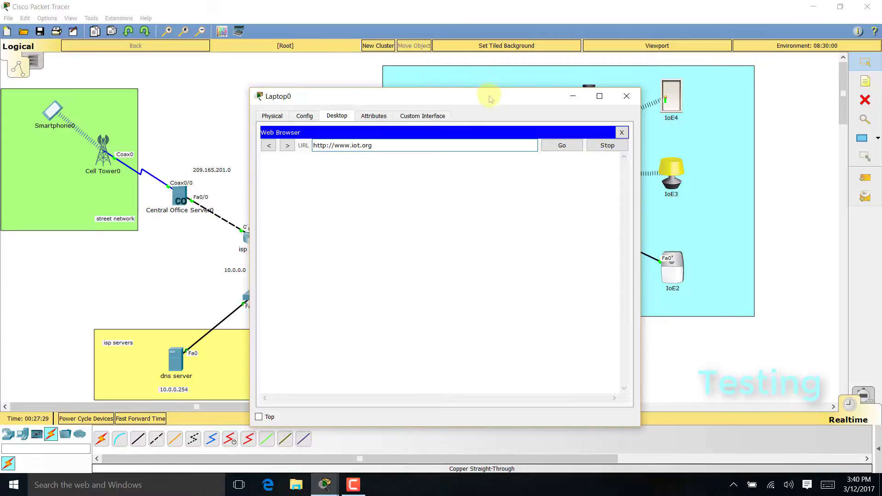
{"action": "left_click_drag", "start_coordinate": [491, 98], "coordinate": [585, 77]}
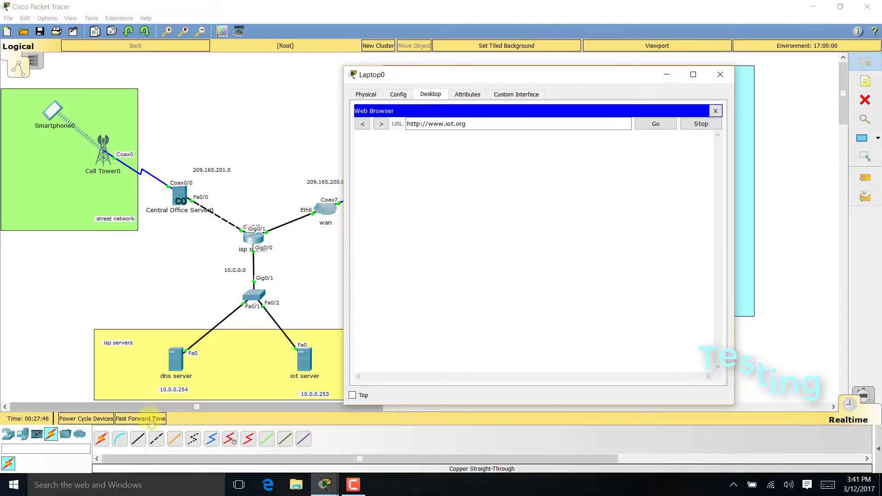
{"action": "double_click", "coordinate": [149, 419]}
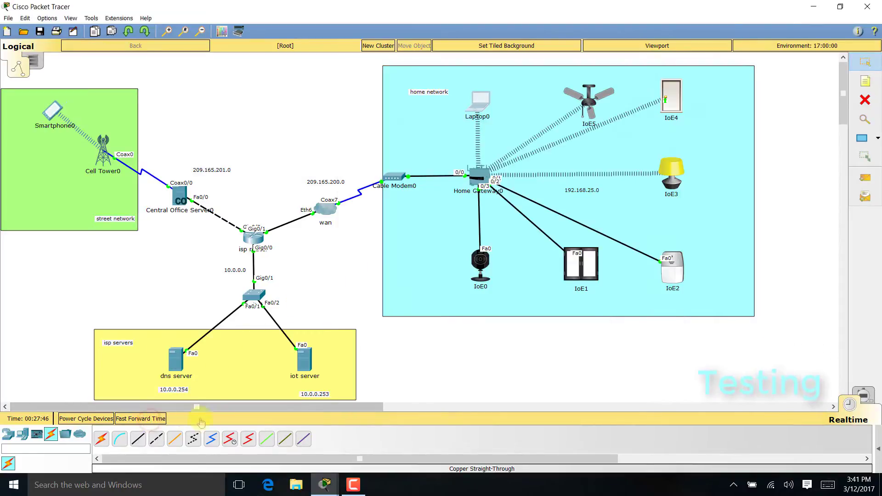
{"action": "mouse_move", "coordinate": [322, 483]}
{"action": "left_click", "coordinate": [388, 430]}
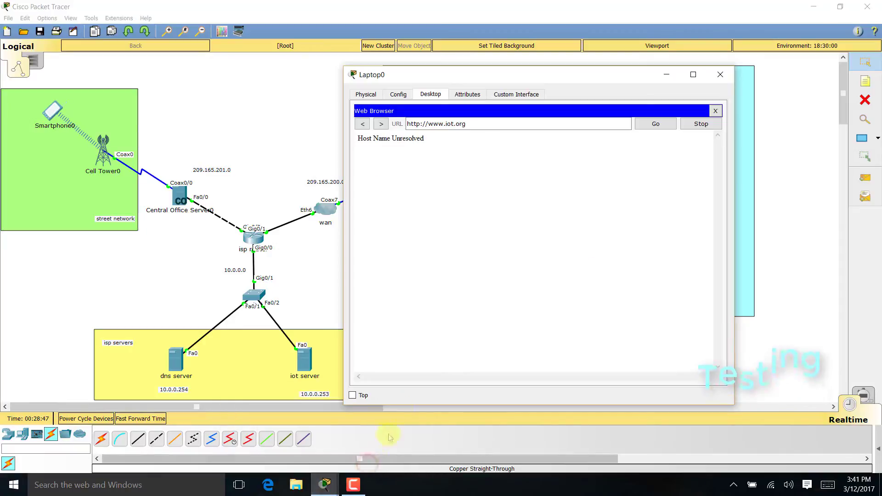
- Close Laptop0's browser window to reveal the full topology
{"action": "left_click", "coordinate": [720, 75]}
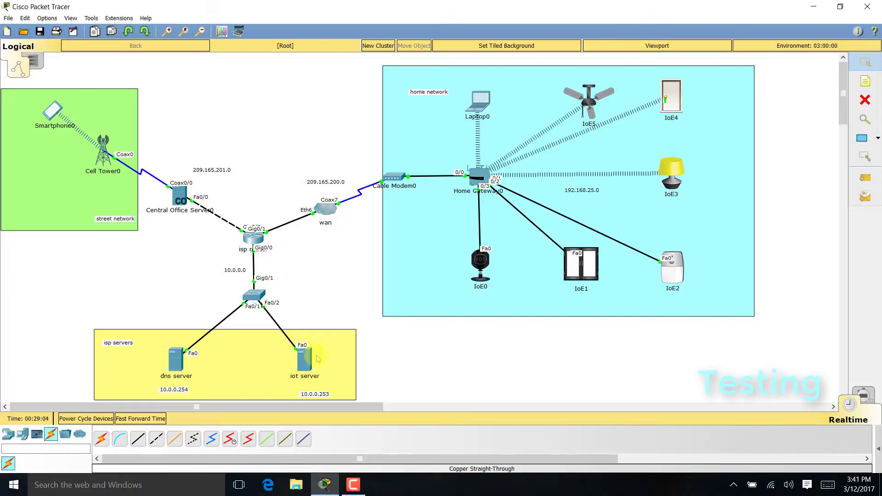
{"action": "left_click", "coordinate": [170, 364]}
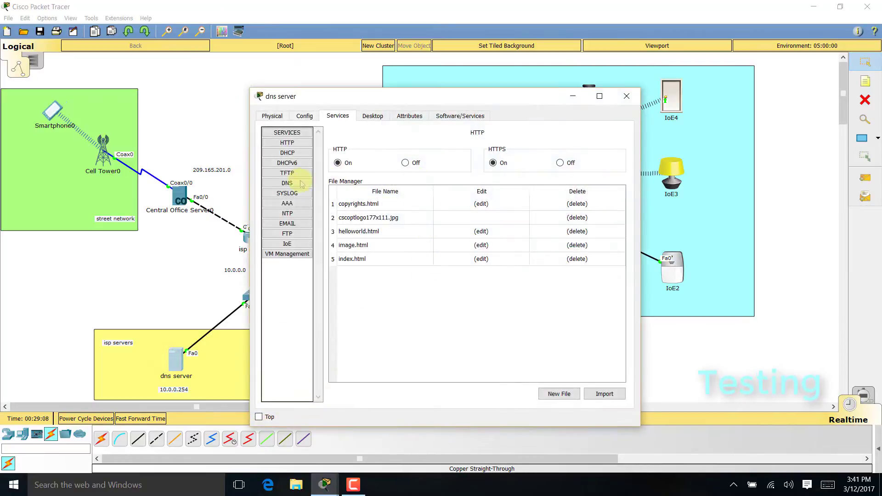
{"action": "left_click", "coordinate": [288, 183]}
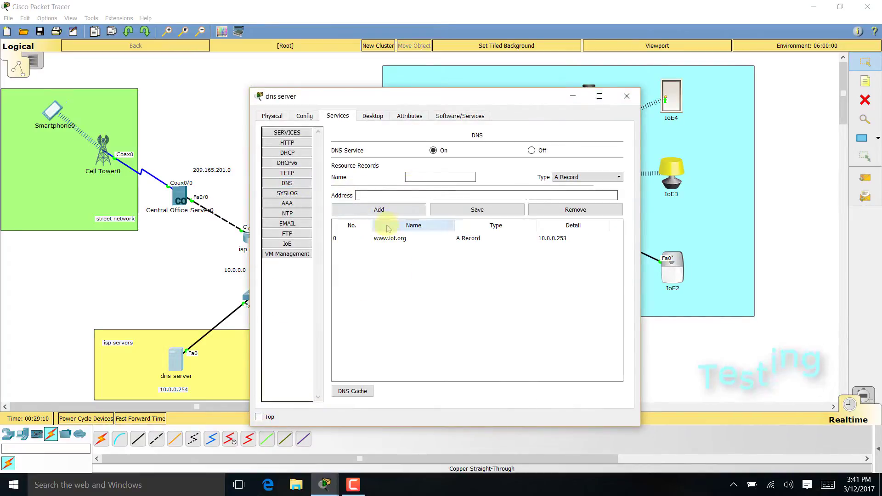
{"action": "left_click", "coordinate": [404, 238]}
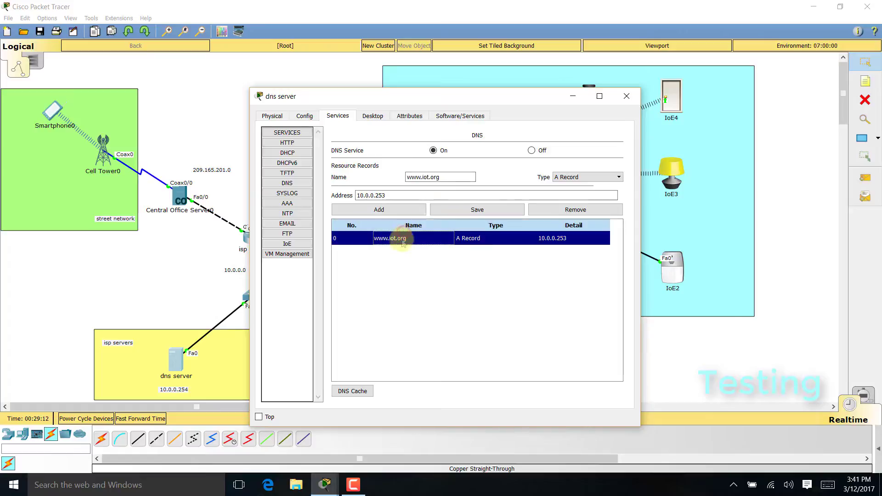
{"action": "left_click", "coordinate": [572, 209]}
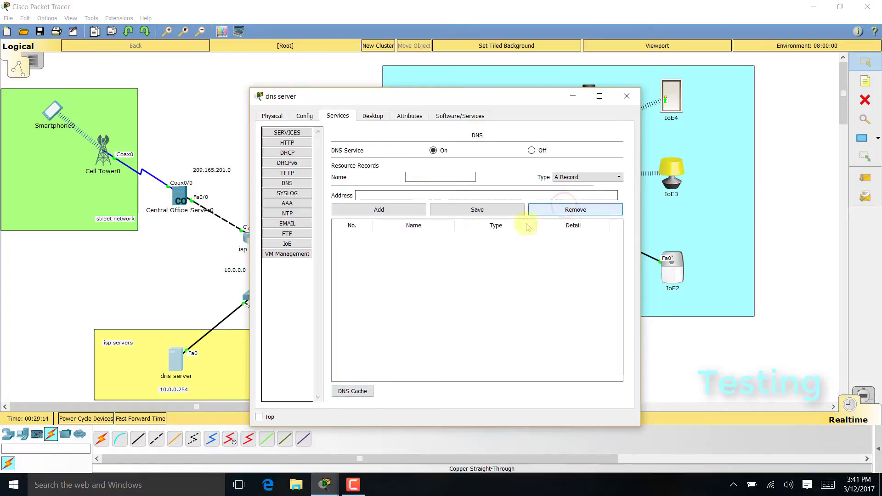
{"action": "left_click", "coordinate": [627, 96]}
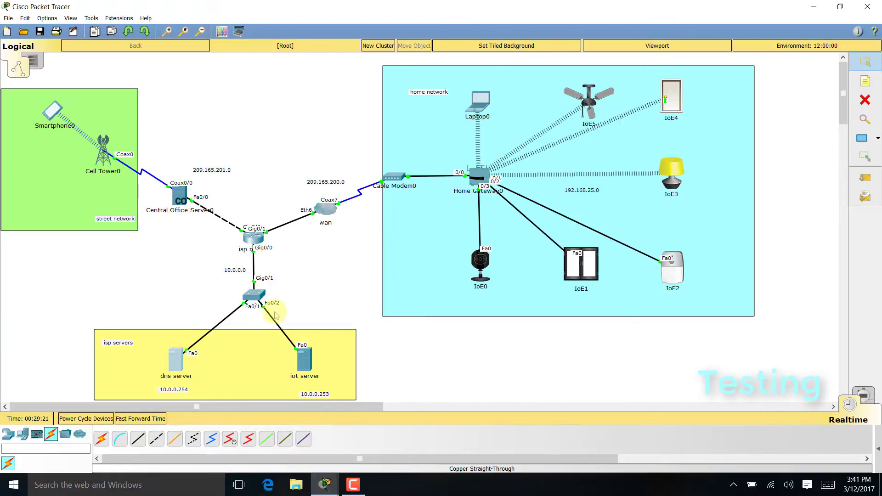
{"action": "left_click", "coordinate": [330, 484]}
{"action": "left_click", "coordinate": [381, 452]}
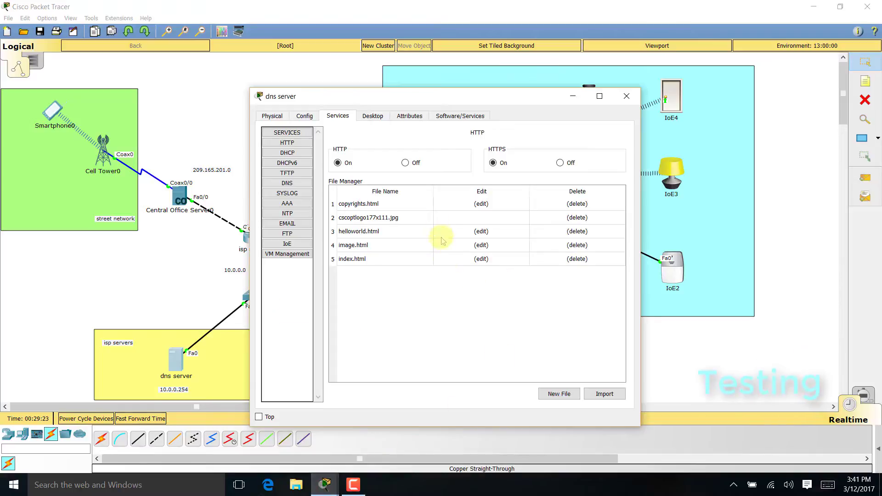
{"action": "left_click", "coordinate": [287, 183]}
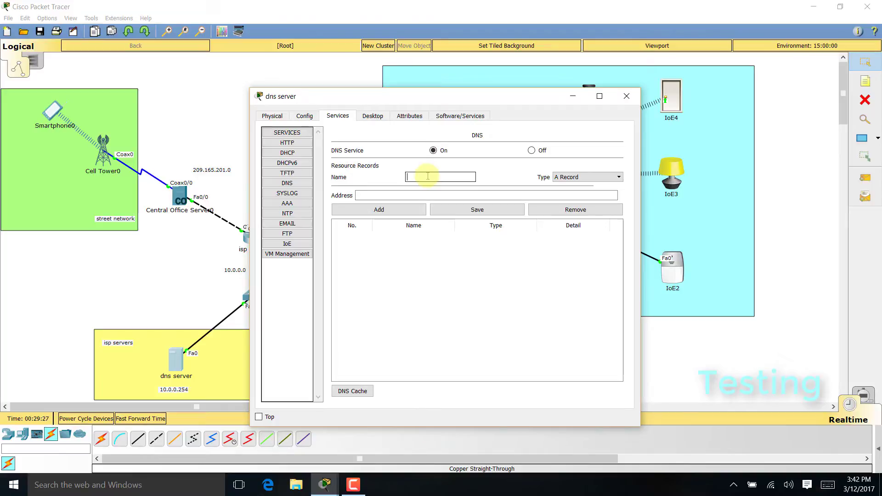
{"action": "type", "text": "www.iot.org"}
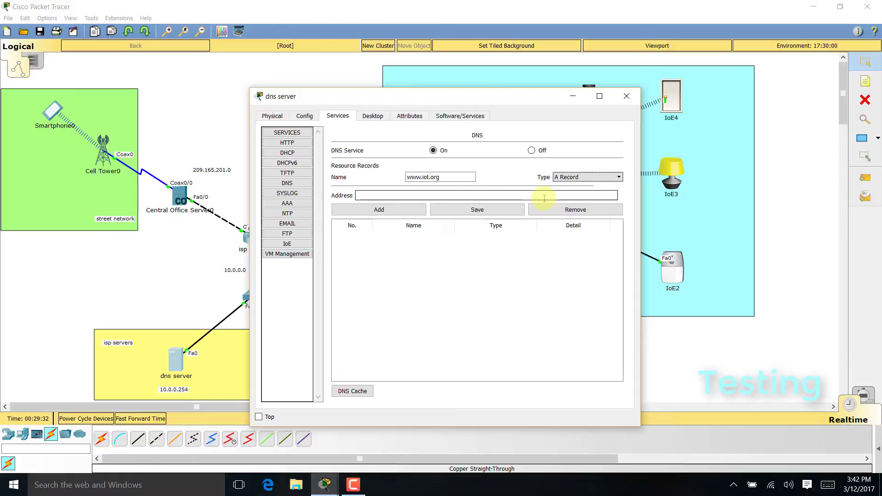
{"action": "left_click", "coordinate": [545, 197]}
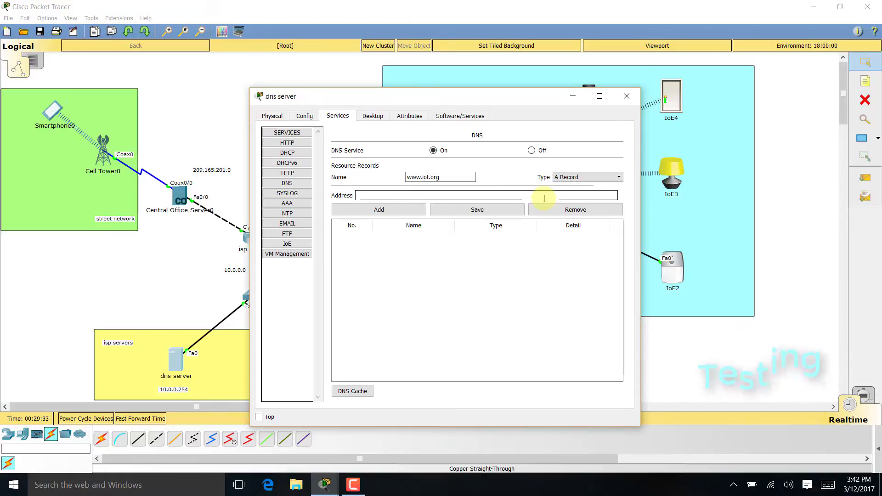
{"action": "type", "text": "10.0.0"}
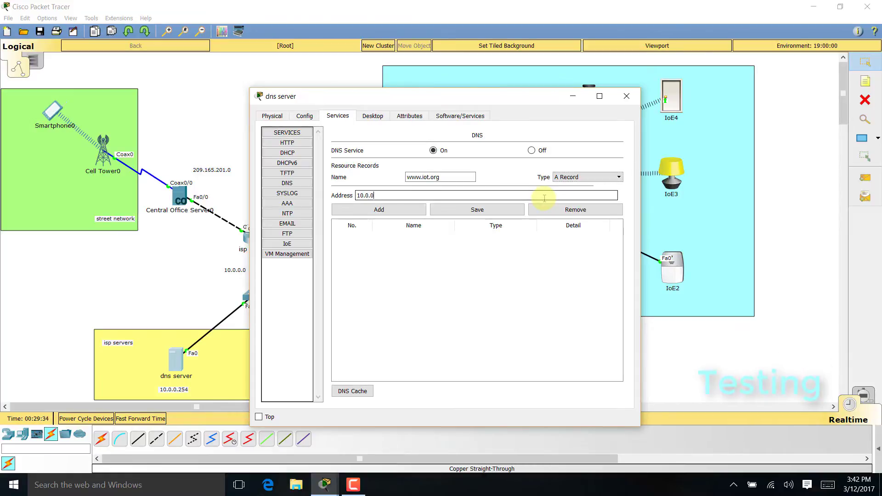
{"action": "type", "text": ".253"}
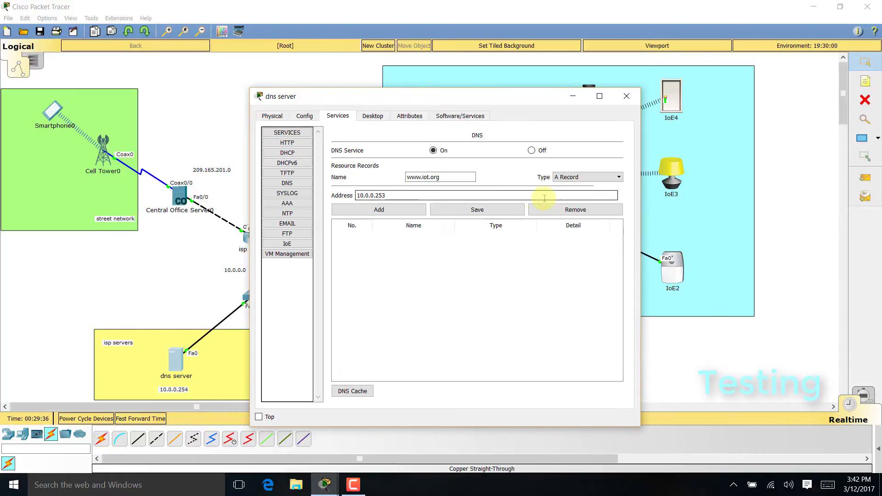
{"action": "left_click", "coordinate": [404, 209]}
{"action": "left_click", "coordinate": [474, 212]}
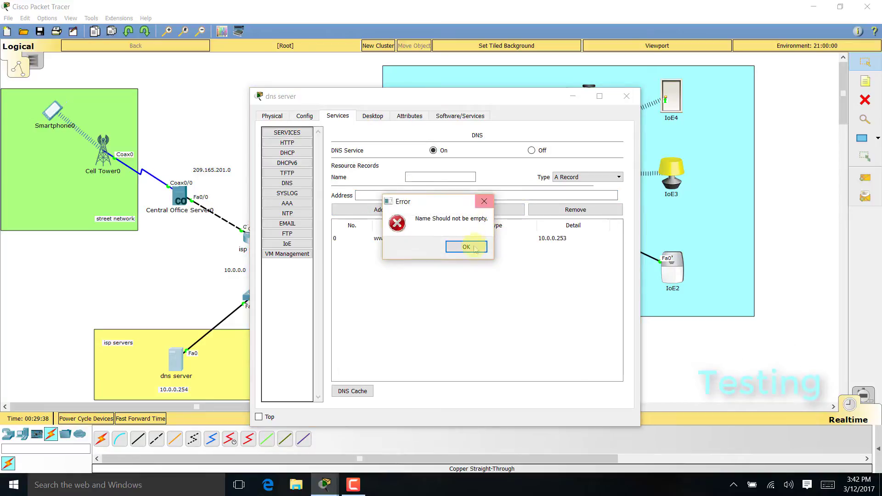
{"action": "left_click", "coordinate": [465, 245]}
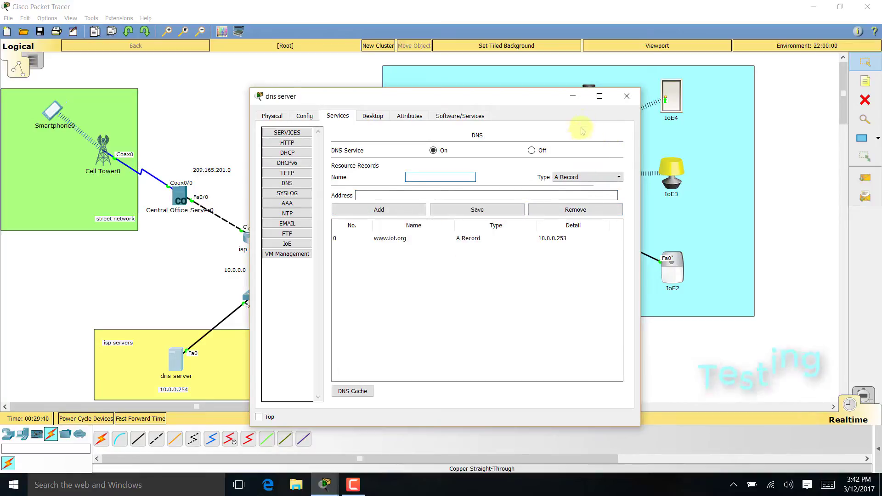
{"action": "left_click", "coordinate": [626, 96]}
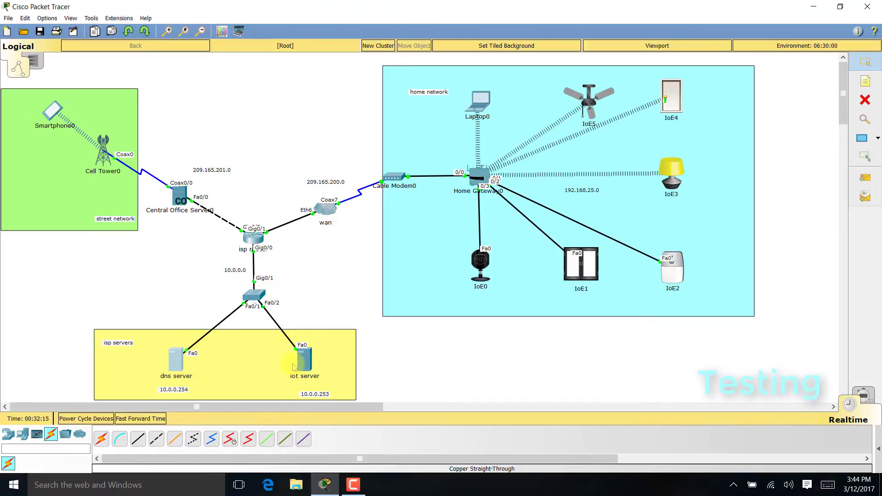
{"action": "left_click", "coordinate": [481, 105]}
{"action": "left_click", "coordinate": [336, 116]}
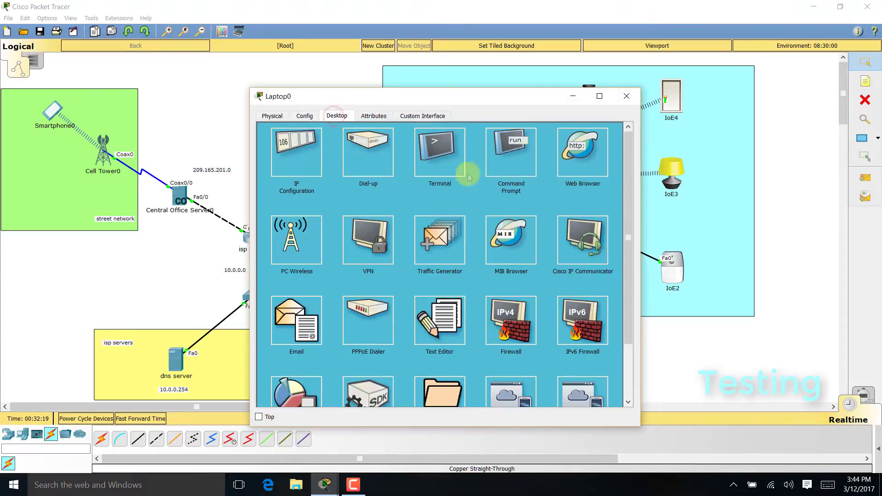
{"action": "left_click", "coordinate": [581, 148]}
{"action": "left_click", "coordinate": [437, 146]}
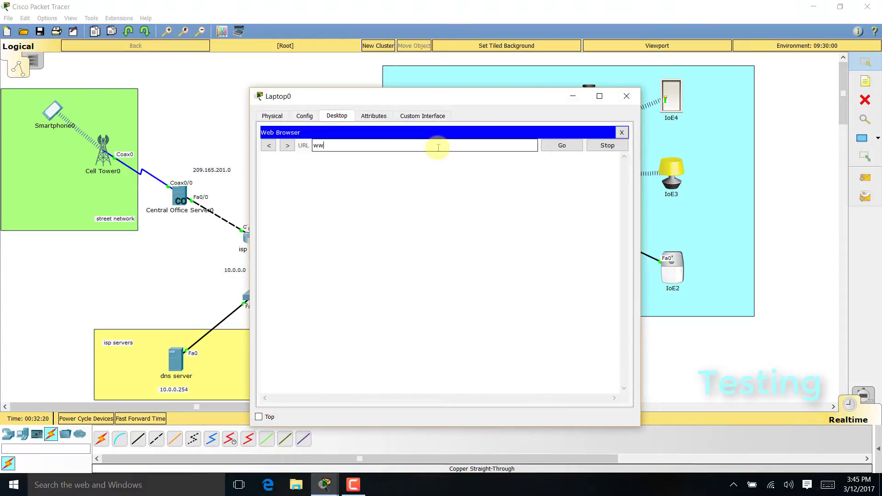
{"action": "type", "text": "www.iot.org"}
{"action": "key", "text": "Return"}
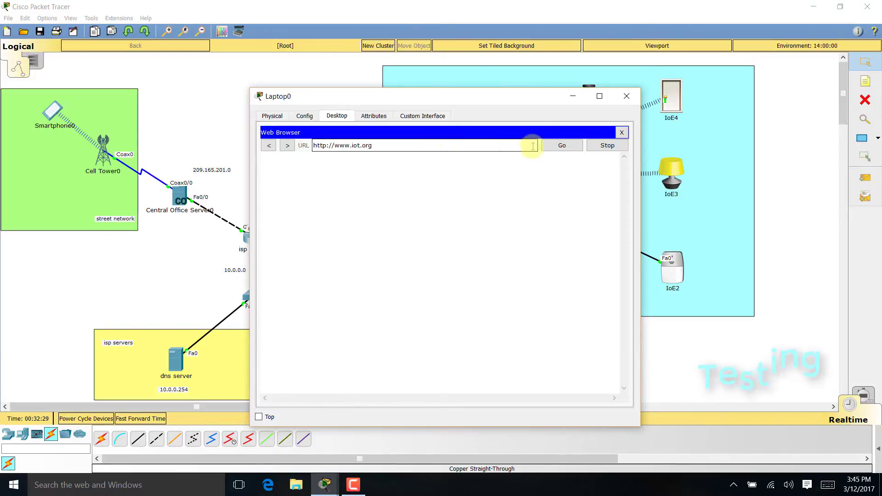
{"action": "left_click", "coordinate": [562, 145]}
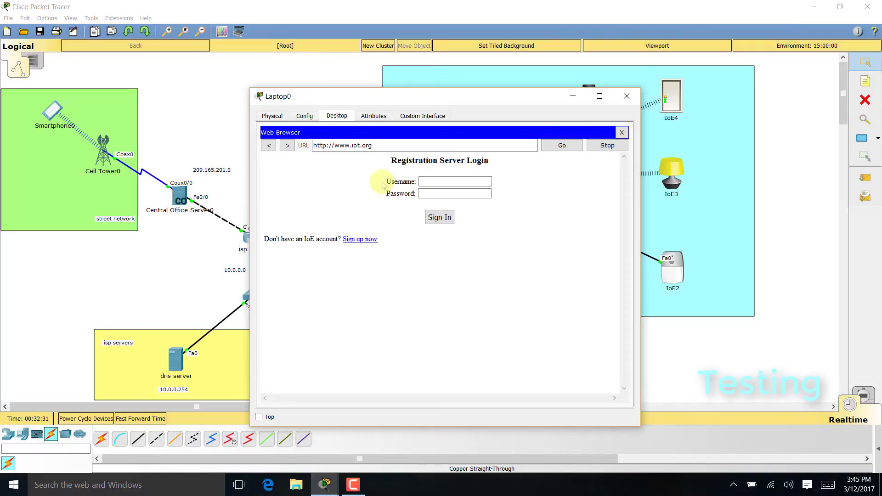
- Sign in to the registration server with the username and password to list the IoE devices
{"action": "left_click", "coordinate": [455, 183]}
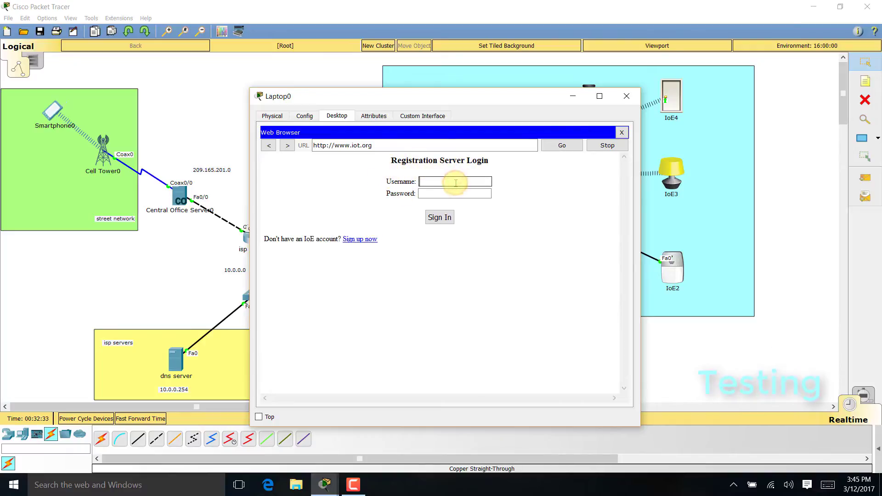
{"action": "type", "text": "admin"}
{"action": "key", "text": "Tab"}
{"action": "type", "text": "admin"}
{"action": "key", "text": "Return"}
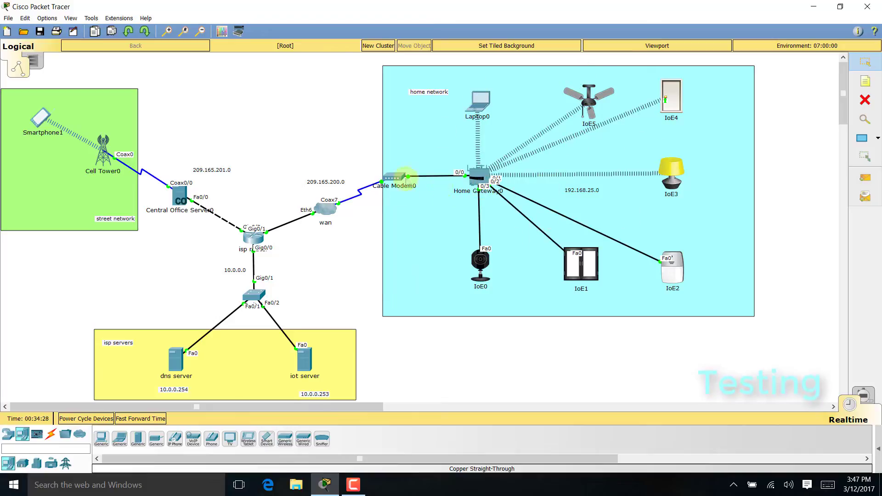
- Open Smartphone1's IoE Monitor, log in to server 10.0.0.253, and reposition the window
{"action": "left_click", "coordinate": [41, 118]}
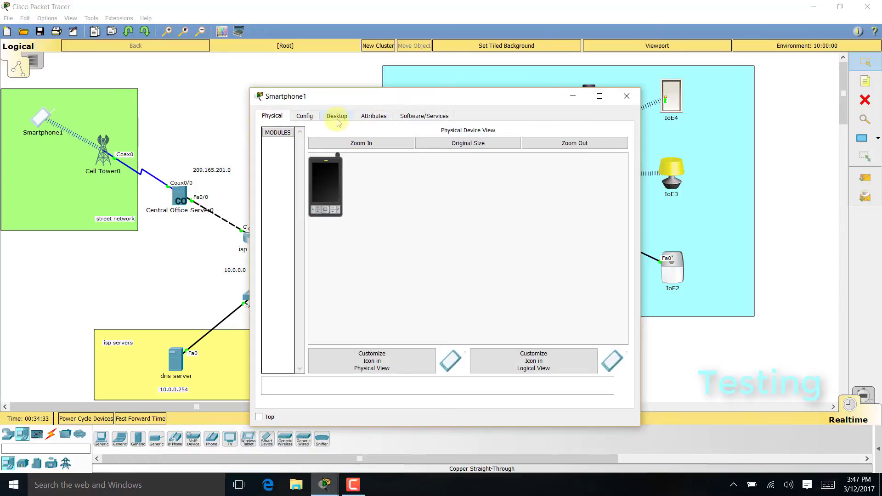
{"action": "left_click", "coordinate": [337, 117]}
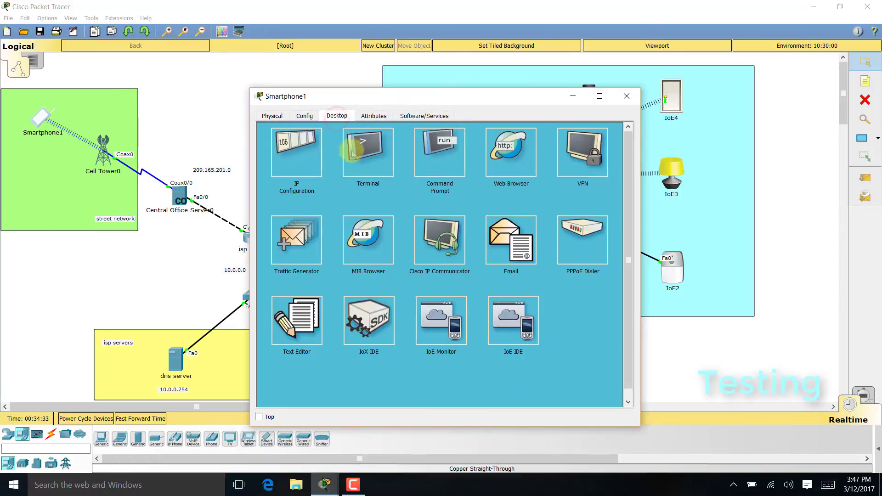
{"action": "left_click", "coordinate": [450, 333]}
{"action": "left_click_drag", "start_coordinate": [493, 149], "coordinate": [319, 149]}
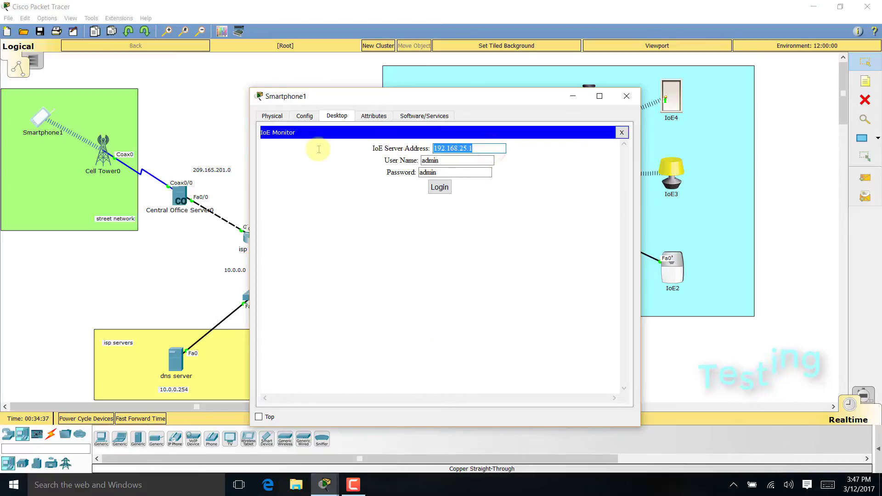
{"action": "type", "text": "10."}
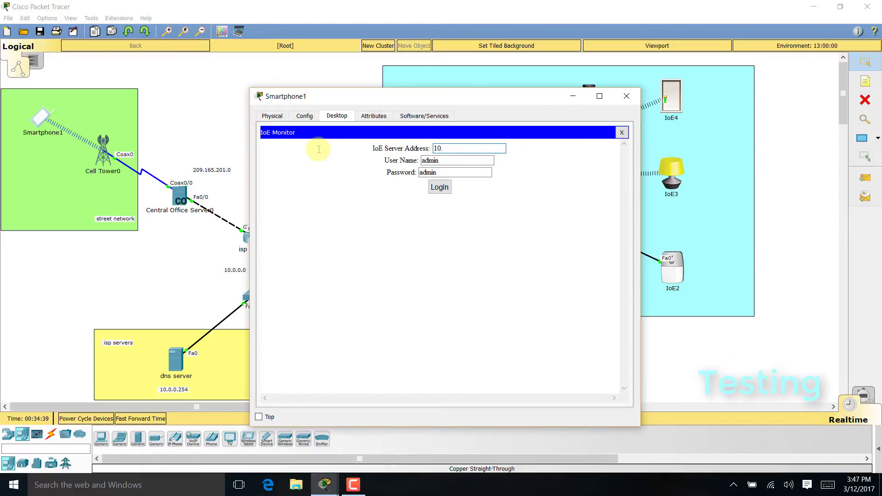
{"action": "type", "text": "0.0.253"}
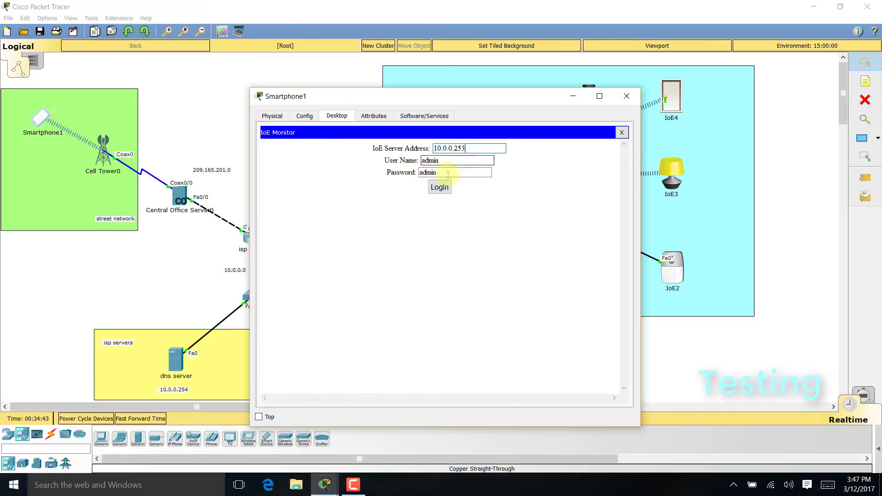
{"action": "left_click", "coordinate": [439, 187]}
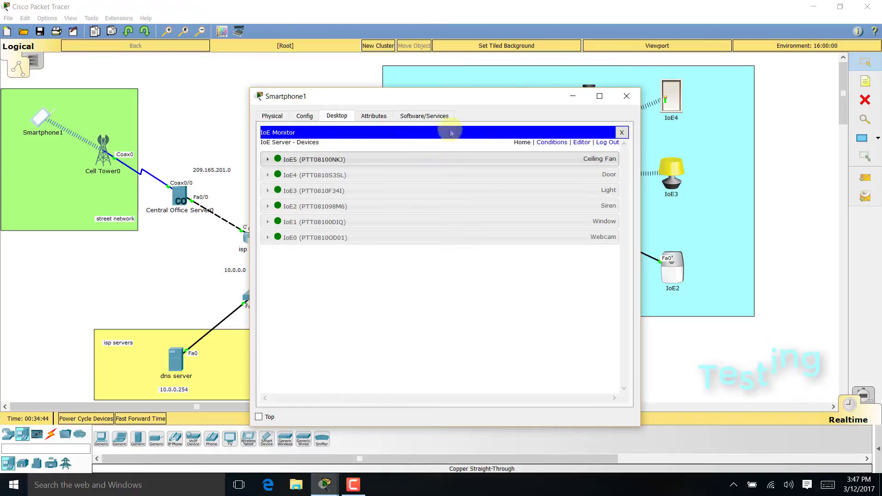
{"action": "left_click_drag", "start_coordinate": [478, 102], "coordinate": [287, 79]}
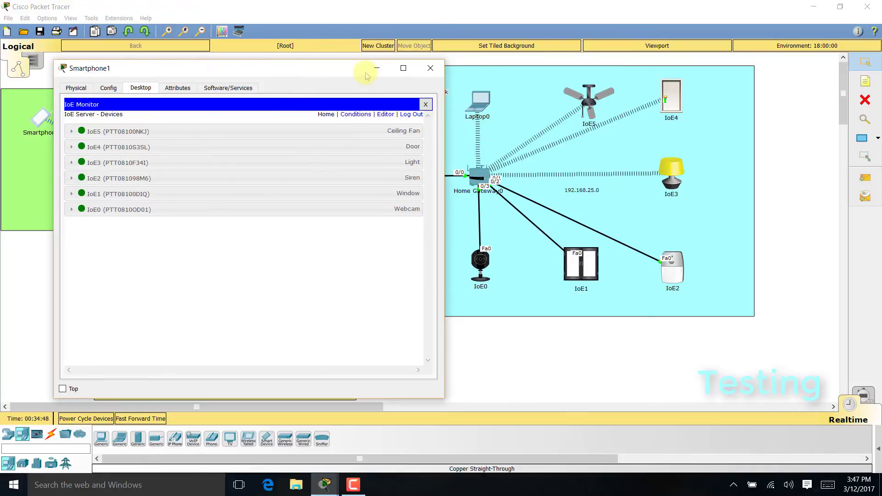
{"action": "left_click_drag", "start_coordinate": [368, 76], "coordinate": [488, 79]}
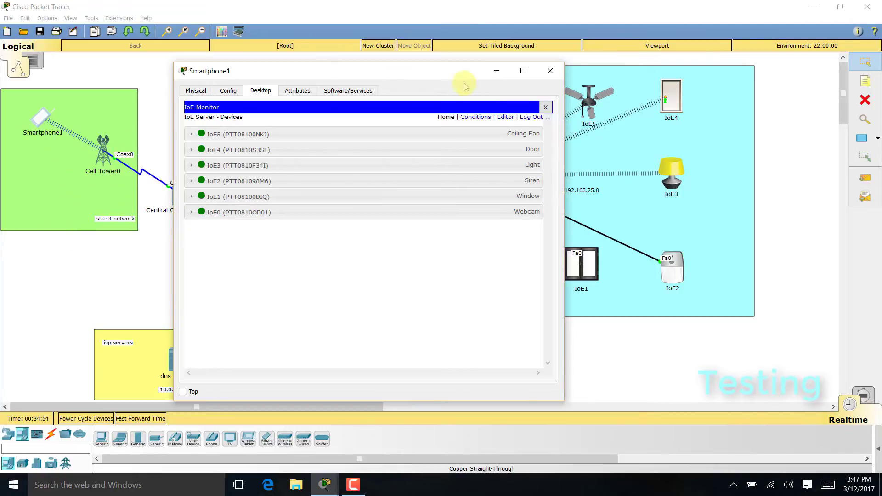
{"action": "left_click_drag", "start_coordinate": [453, 75], "coordinate": [341, 86]}
- Turn the ceiling fan off and switch the webcam off from Smartphone1
{"action": "left_click", "coordinate": [386, 140]}
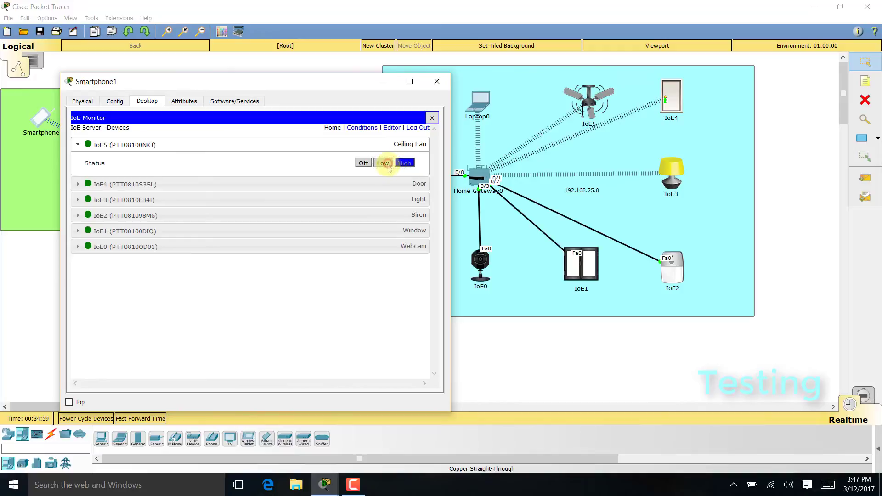
{"action": "left_click", "coordinate": [384, 164]}
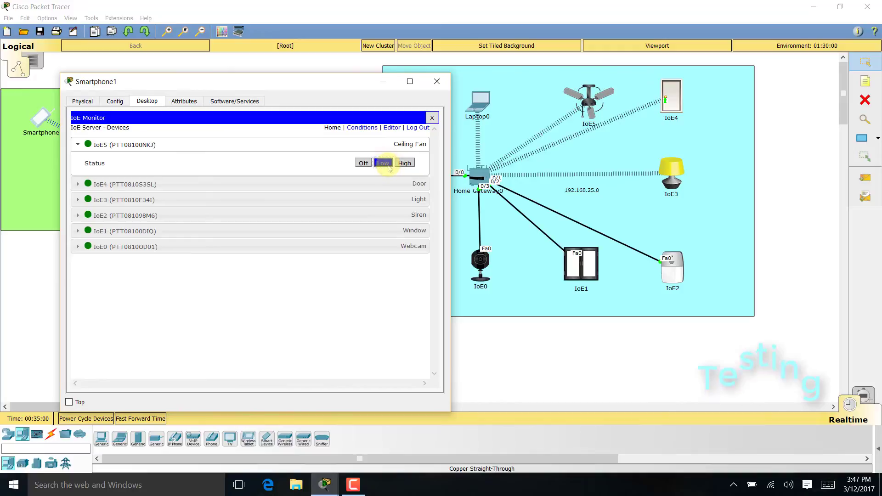
{"action": "left_click", "coordinate": [329, 146]}
{"action": "left_click", "coordinate": [407, 222]}
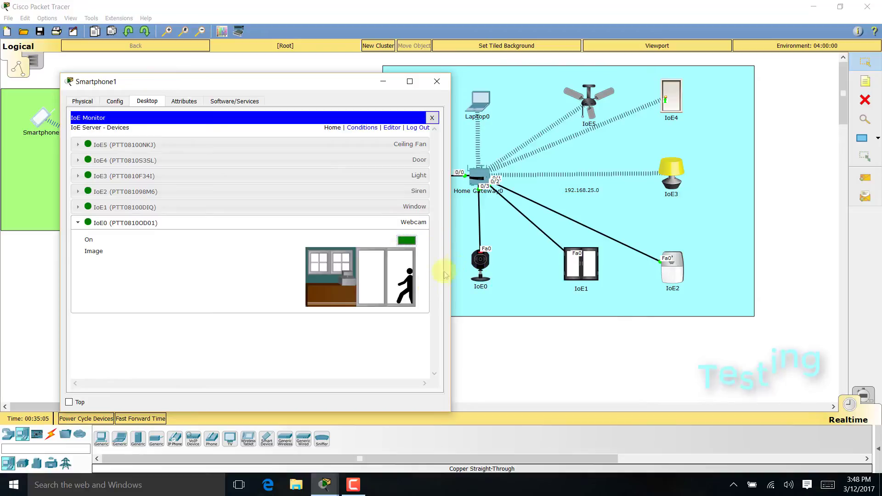
{"action": "left_click", "coordinate": [407, 241]}
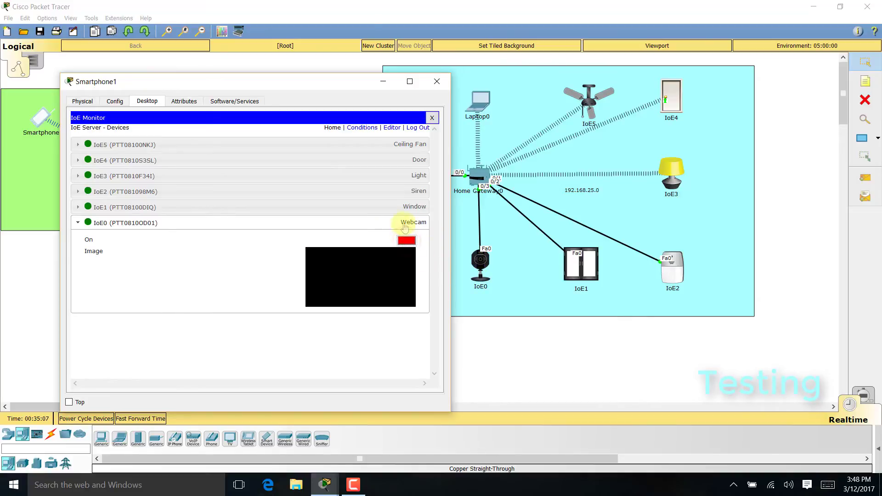
- Open and shut the window, then log out and close IoE Monitor and Smartphone1
{"action": "left_click", "coordinate": [405, 207]}
{"action": "left_click", "coordinate": [405, 225]}
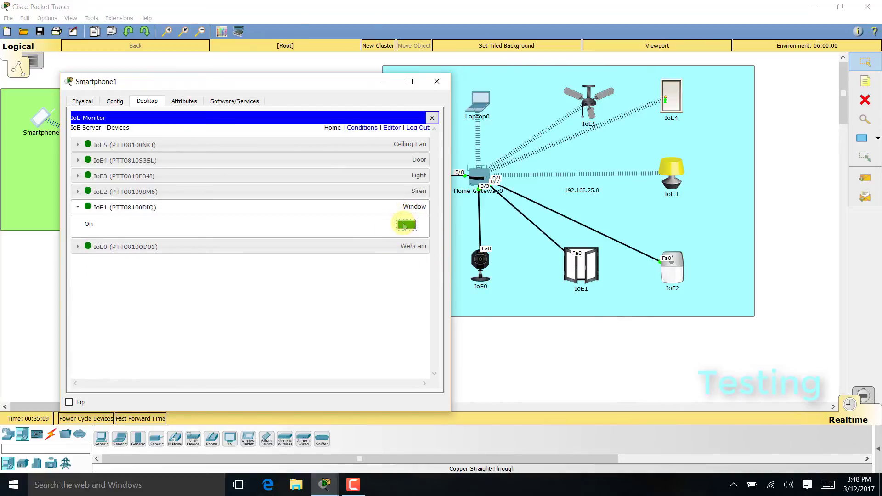
{"action": "left_click", "coordinate": [405, 225]}
{"action": "left_click", "coordinate": [404, 206]}
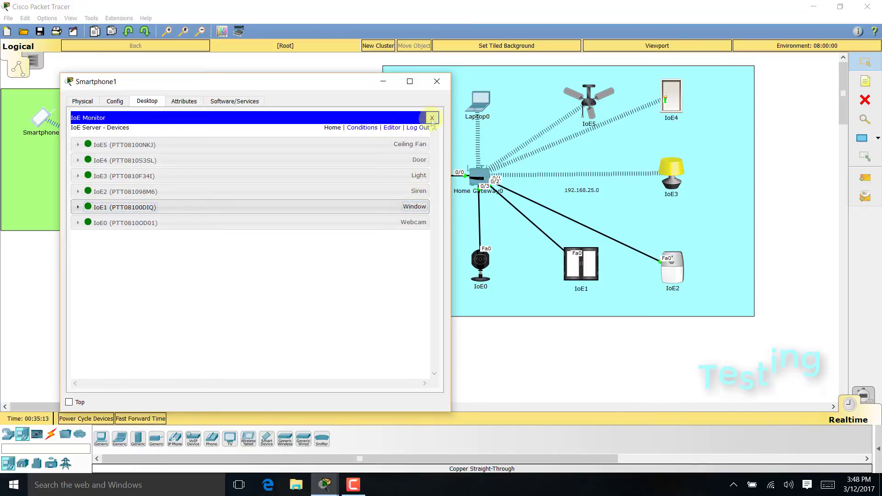
{"action": "left_click", "coordinate": [418, 128]}
{"action": "left_click", "coordinate": [432, 118]}
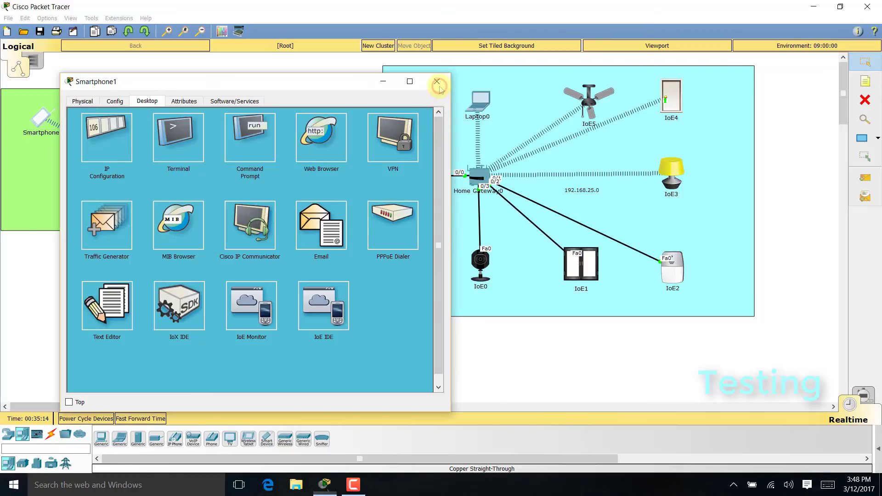
{"action": "left_click", "coordinate": [437, 81]}
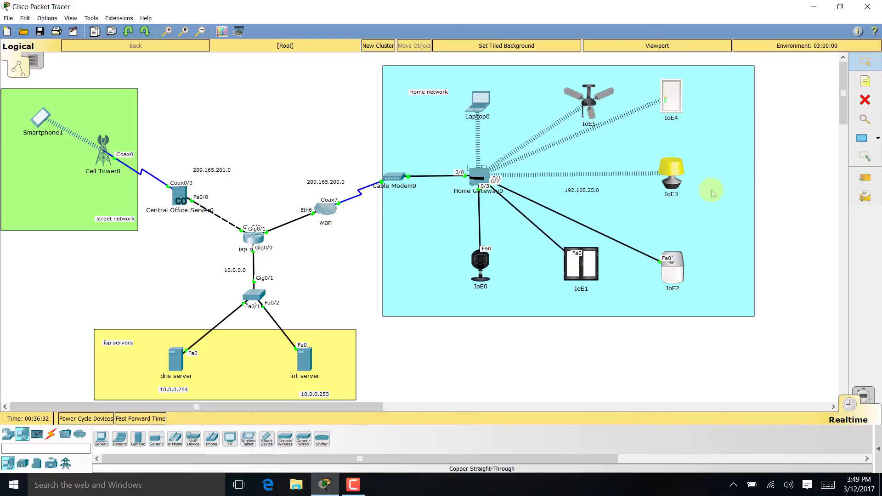
- Show door IoE4's Programming tab and scroll through its Door (JavaScript) main.js script
{"action": "left_click", "coordinate": [678, 109]}
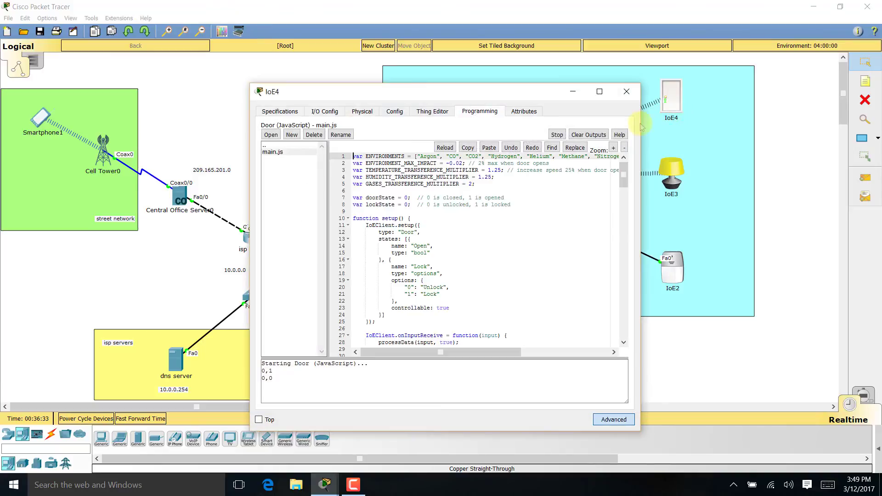
{"action": "left_click", "coordinate": [448, 115]}
{"action": "left_click", "coordinate": [479, 112]}
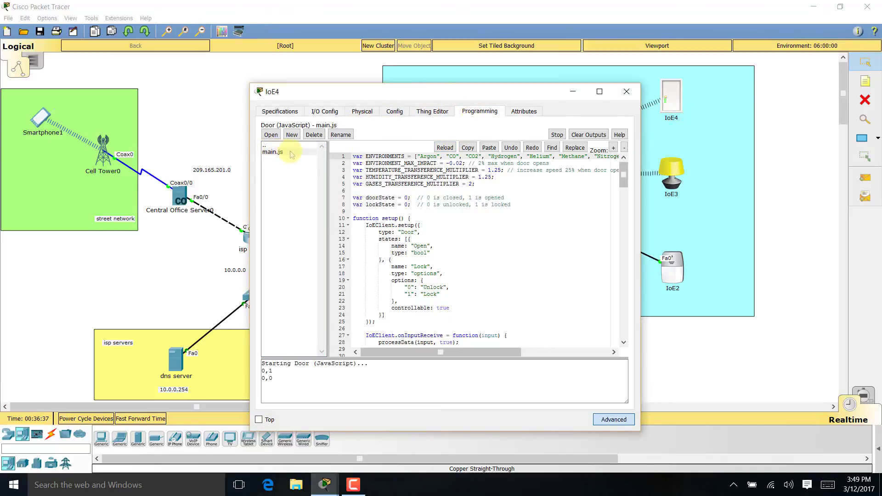
{"action": "scroll", "coordinate": [441, 244], "scroll_direction": "down", "scroll_amount": 7}
{"action": "scroll", "coordinate": [442, 244], "scroll_direction": "up", "scroll_amount": 7}
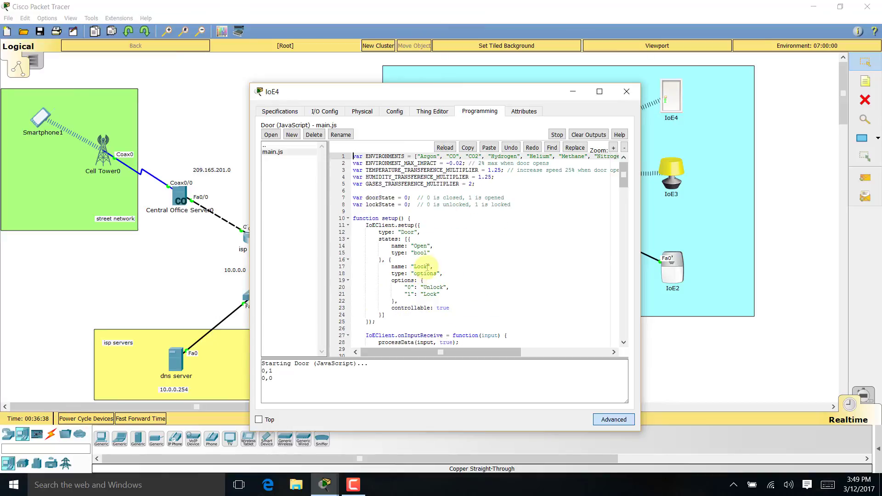
{"action": "scroll", "coordinate": [427, 267], "scroll_direction": "down", "scroll_amount": 20}
{"action": "scroll", "coordinate": [406, 293], "scroll_direction": "down", "scroll_amount": 20}
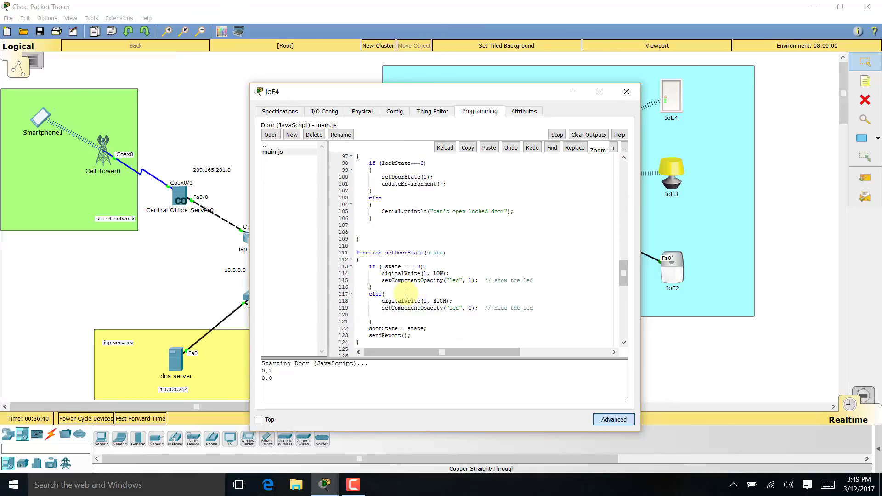
{"action": "scroll", "coordinate": [409, 304], "scroll_direction": "down", "scroll_amount": 1}
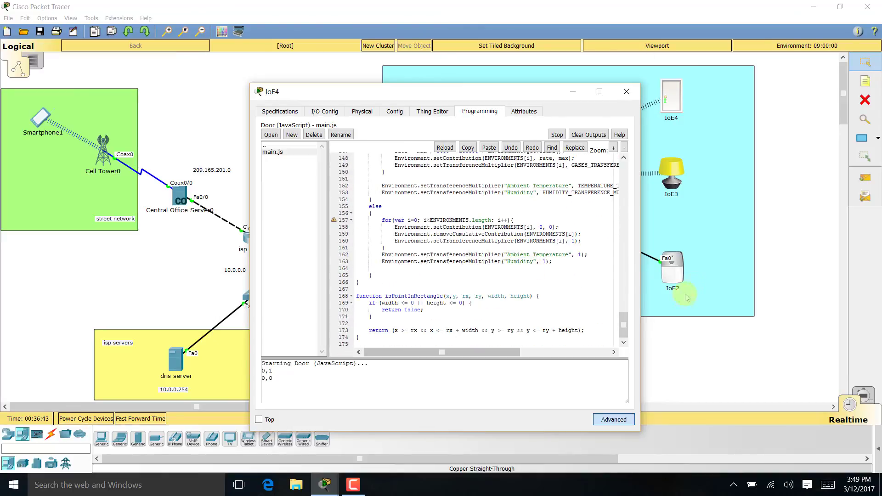